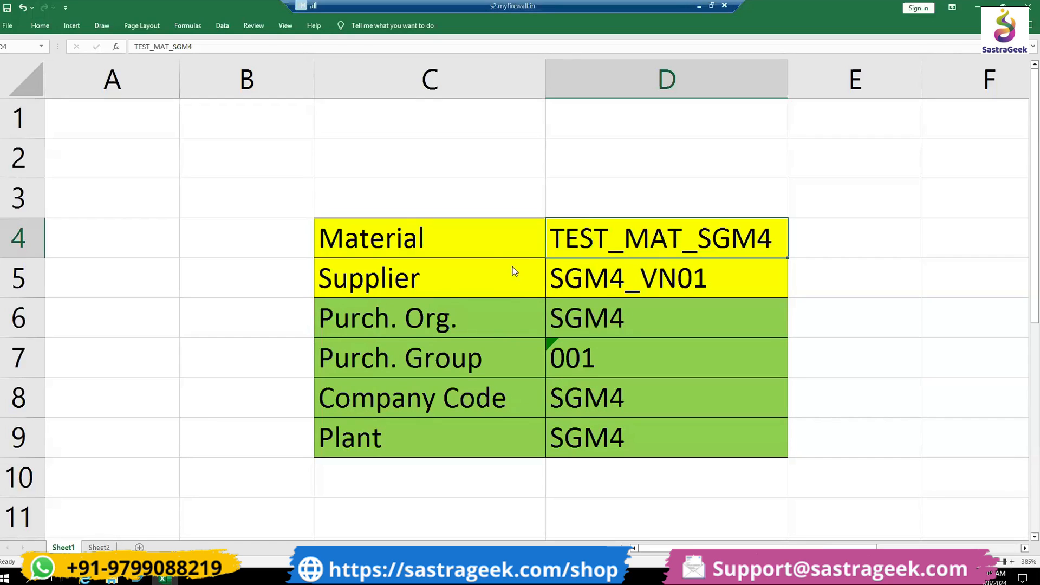
# - Review the spreadsheet's material, supplier, purchasing organization, purchasing group, company code and plant values needed for purchasing
pyautogui.moveTo(520, 239); pyautogui.dragTo(579, 274)
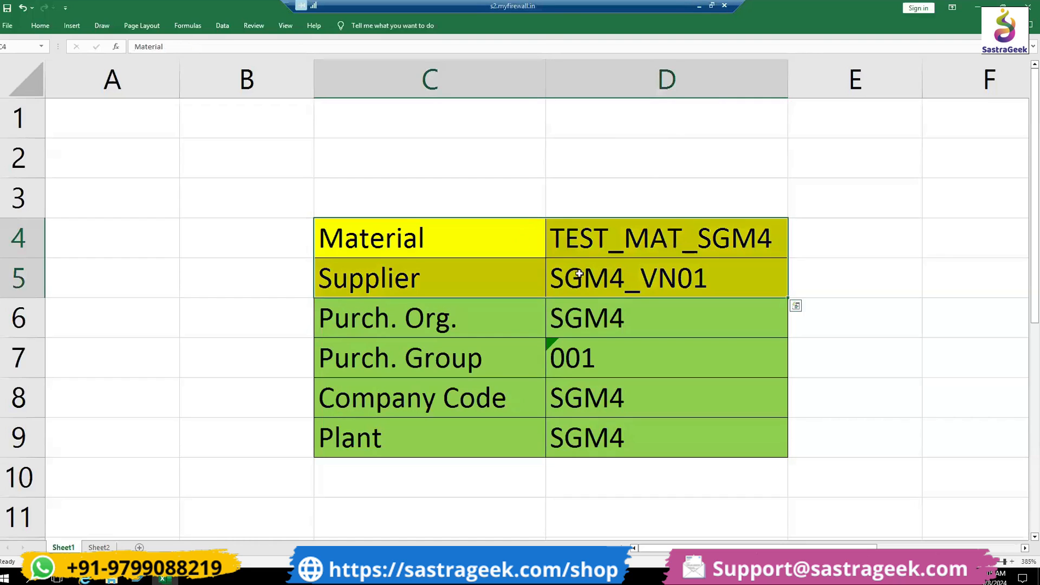
pyautogui.moveTo(521, 242); pyautogui.dragTo(587, 243)
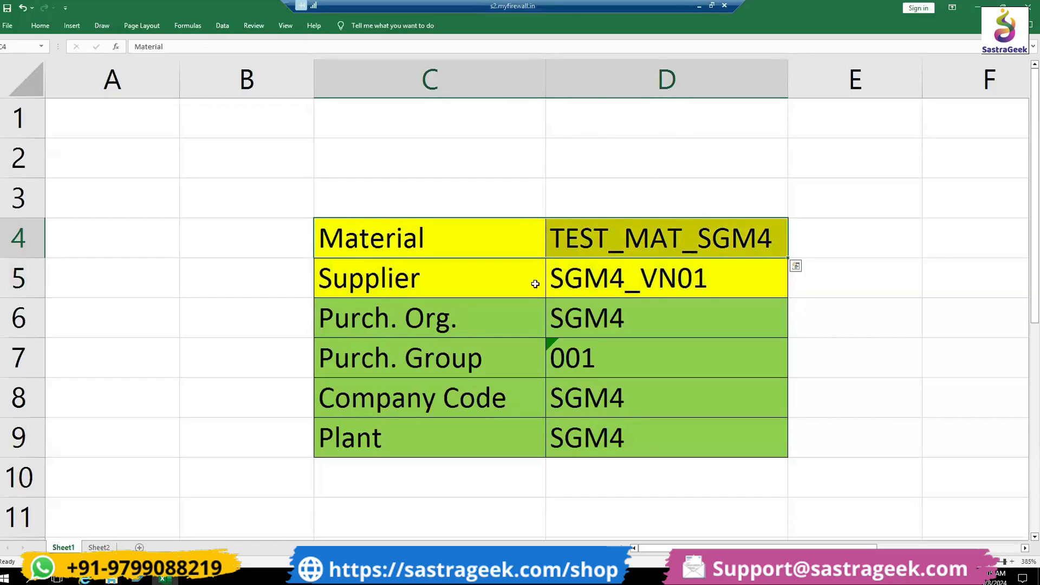
pyautogui.moveTo(517, 281); pyautogui.dragTo(582, 283)
pyautogui.moveTo(517, 254); pyautogui.dragTo(558, 269)
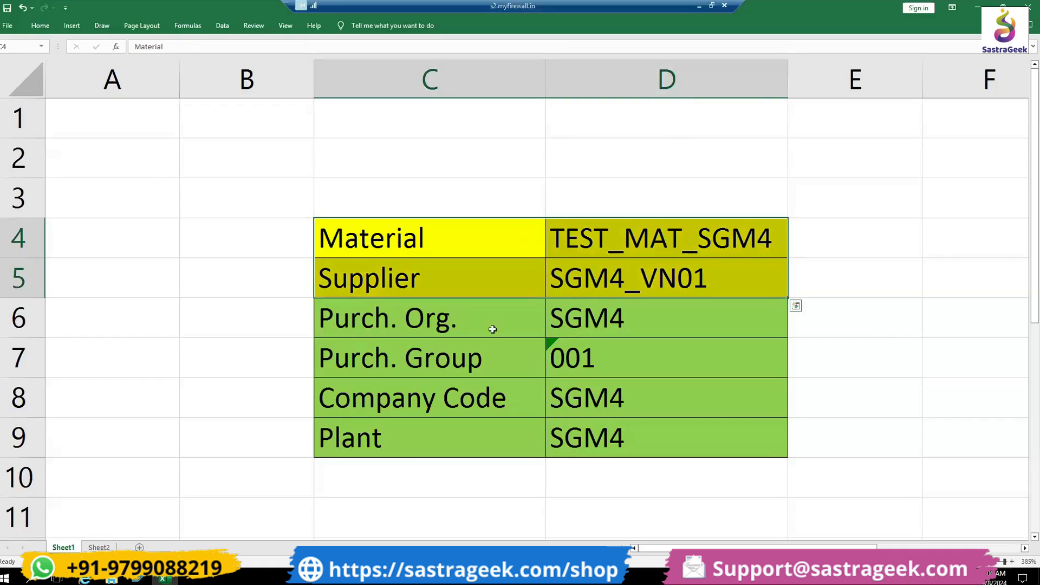
pyautogui.click(491, 324)
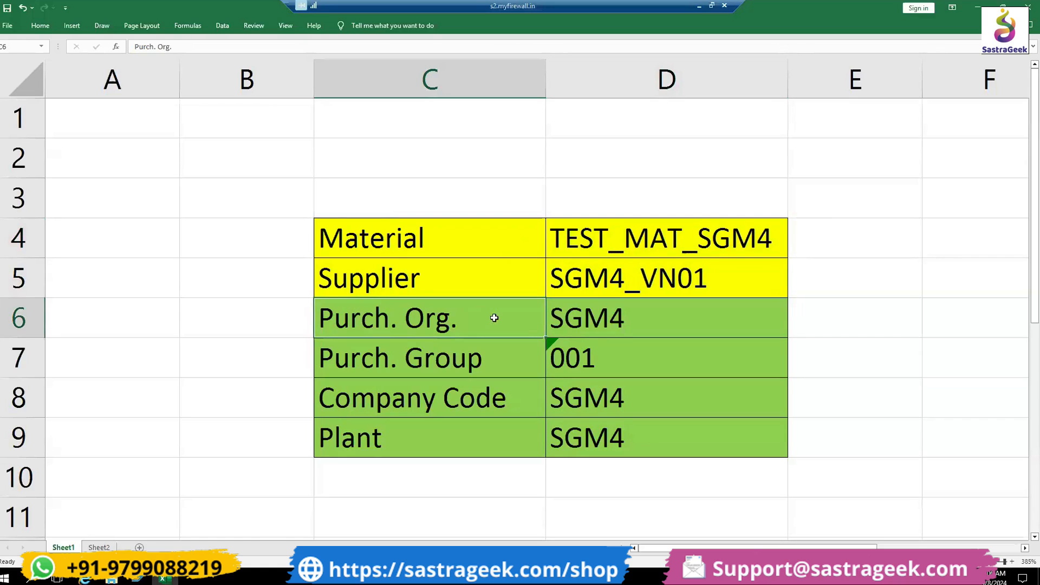
pyautogui.click(504, 360)
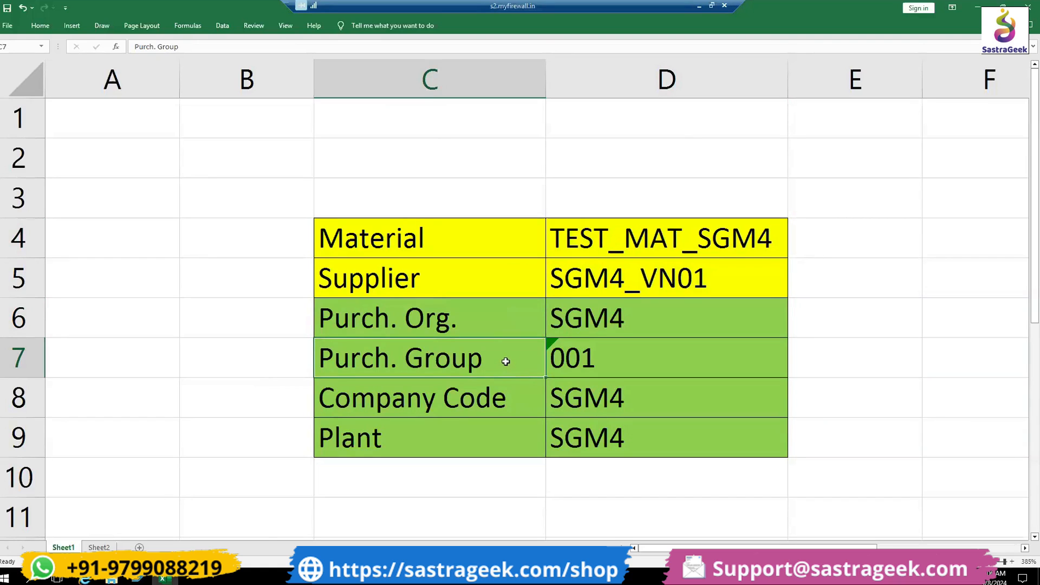
pyautogui.click(522, 392)
pyautogui.click(526, 431)
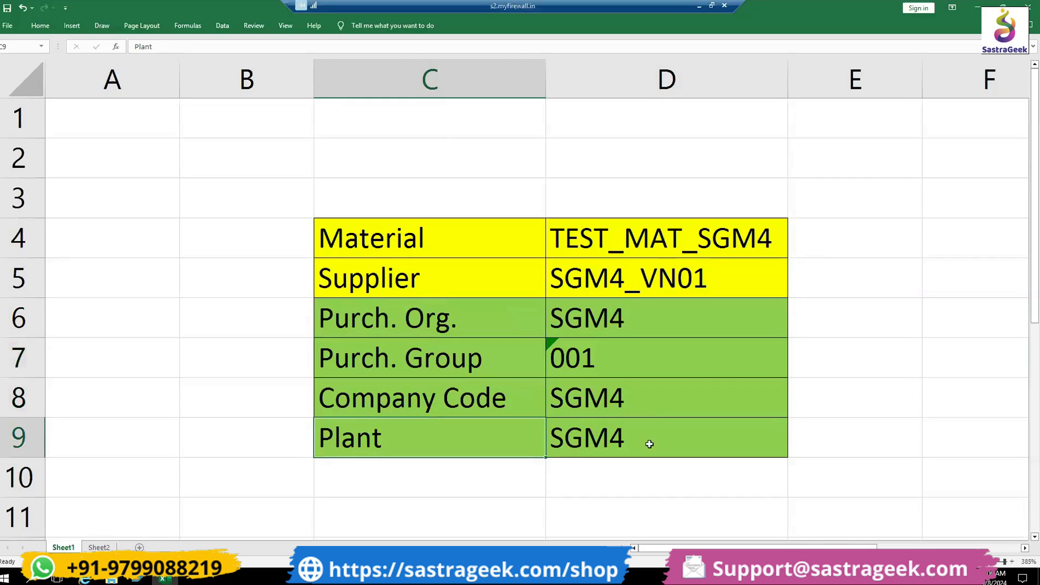
pyautogui.moveTo(718, 244); pyautogui.dragTo(702, 437)
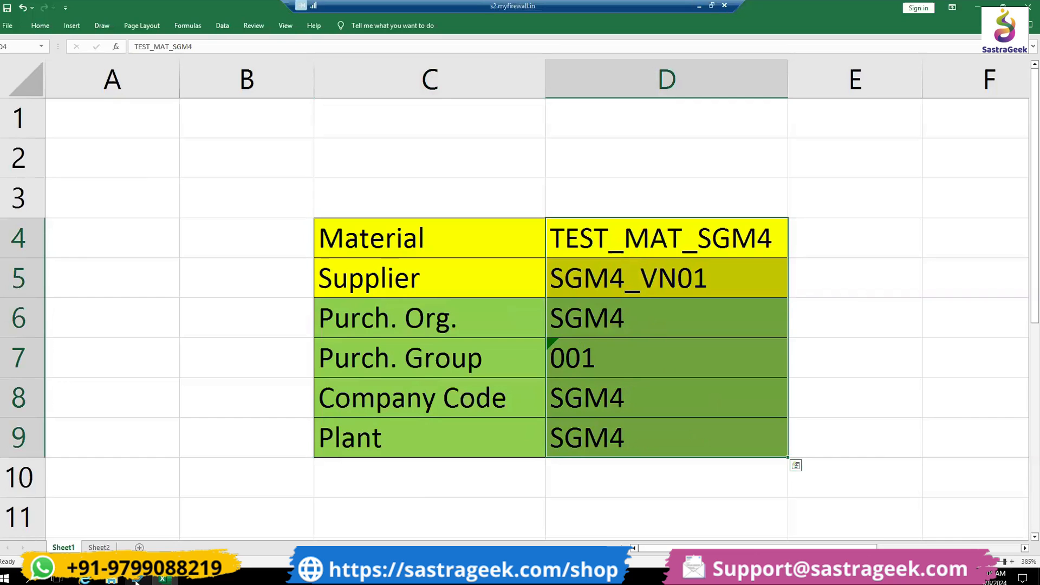
# - Close the MARA entries and Close Period for Material Master windows, and switch to the SAP Easy Access window
pyautogui.moveTo(137, 580)
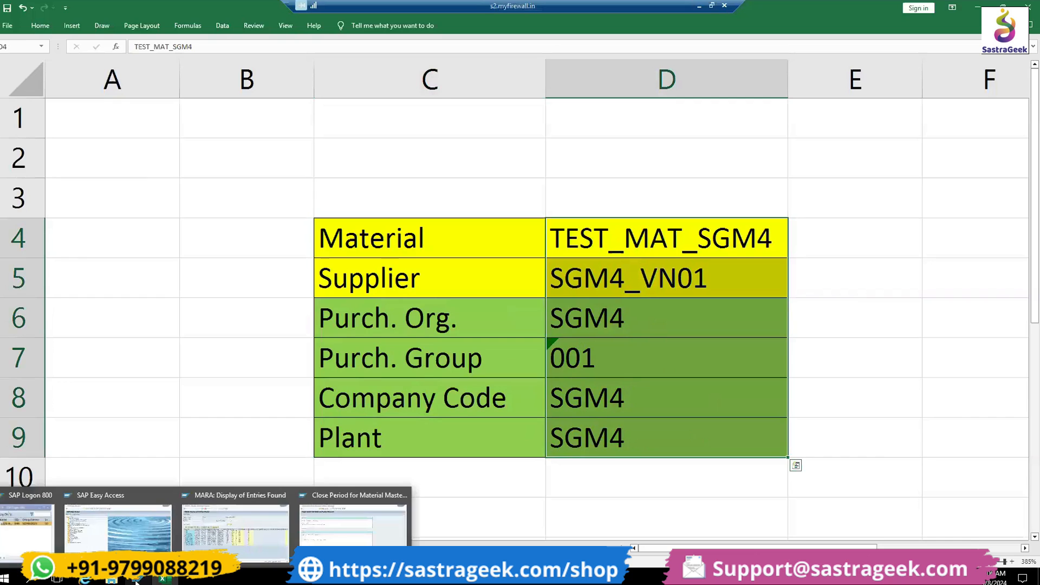
pyautogui.click(285, 496)
pyautogui.click(287, 497)
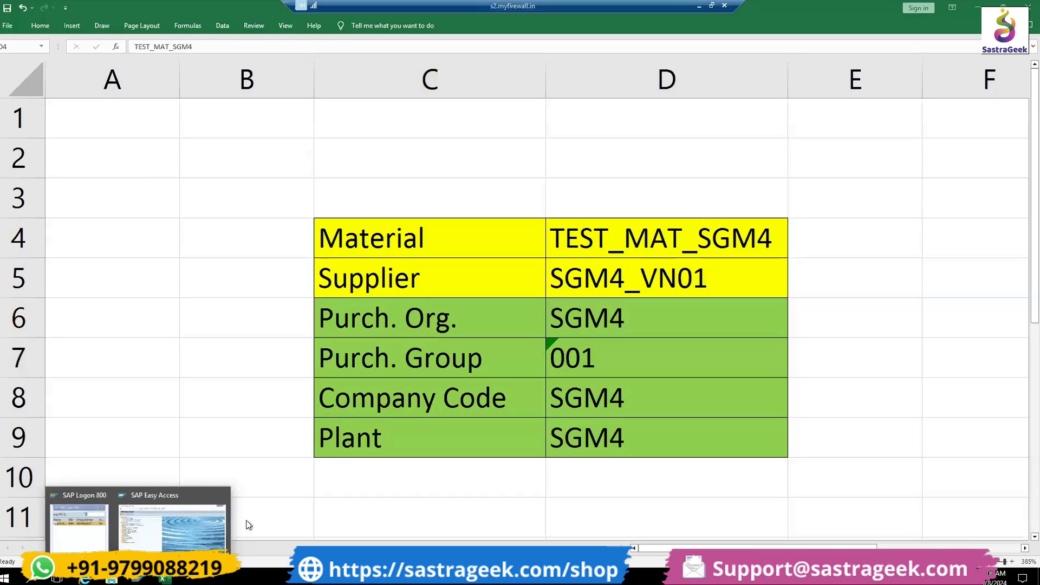
pyautogui.click(180, 528)
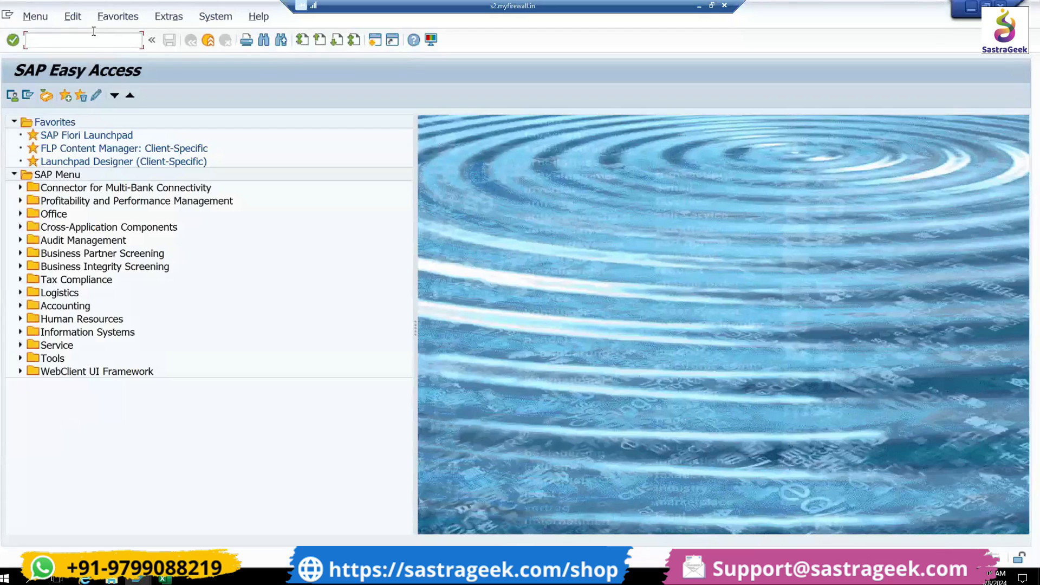
# - Start the Create Purchase Requisition transaction from SAP Easy Access
pyautogui.click(94, 42)
pyautogui.write('ME')
pyautogui.write('21N')
pyautogui.press('Return')
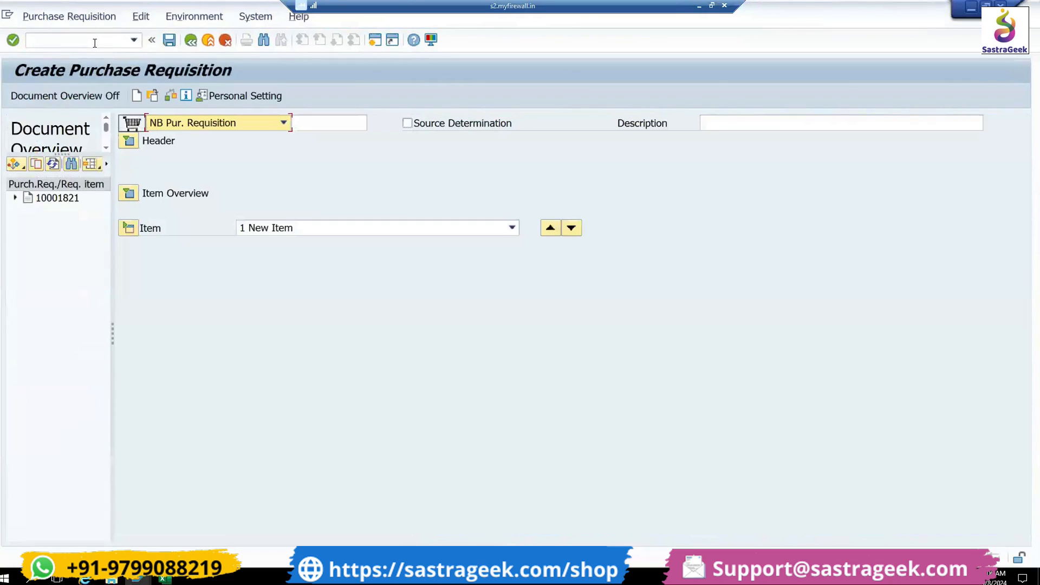
# - Hide the document overview and keep only the item overview expanded, with the header and item detail collapsed
pyautogui.click(80, 101)
pyautogui.click(16, 141)
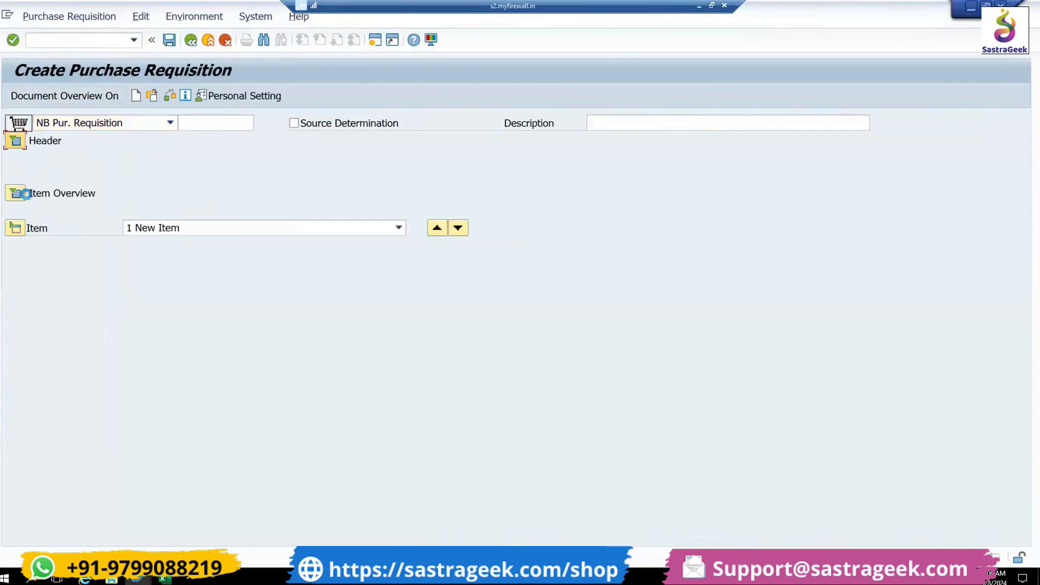
pyautogui.click(16, 316)
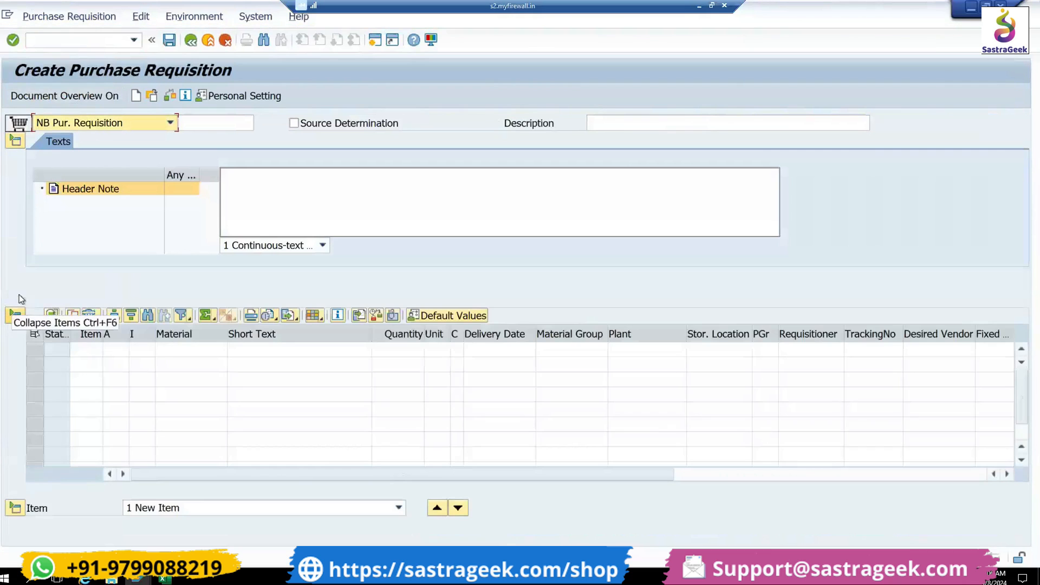
pyautogui.click(16, 141)
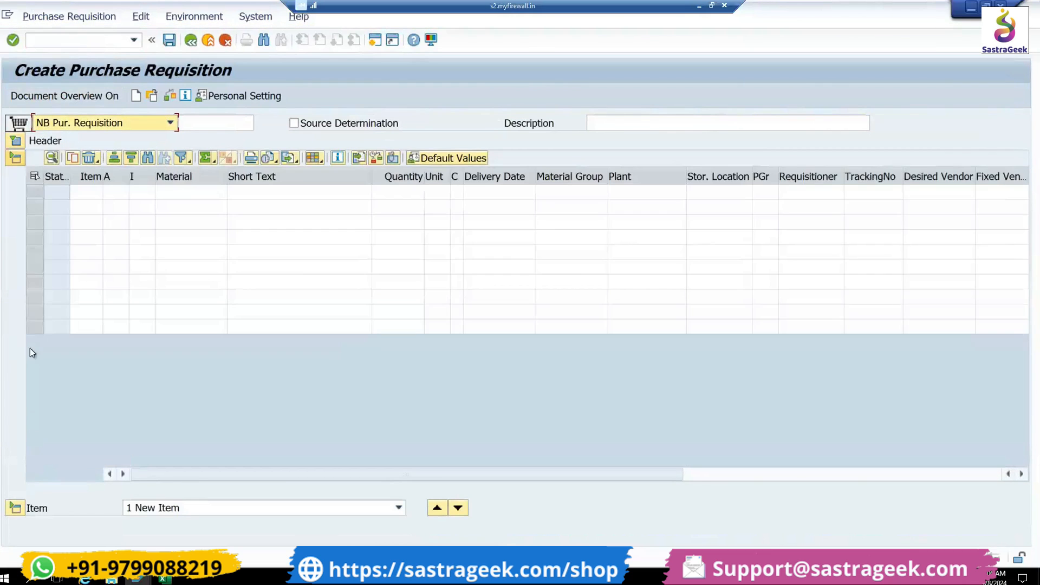
pyautogui.click(17, 507)
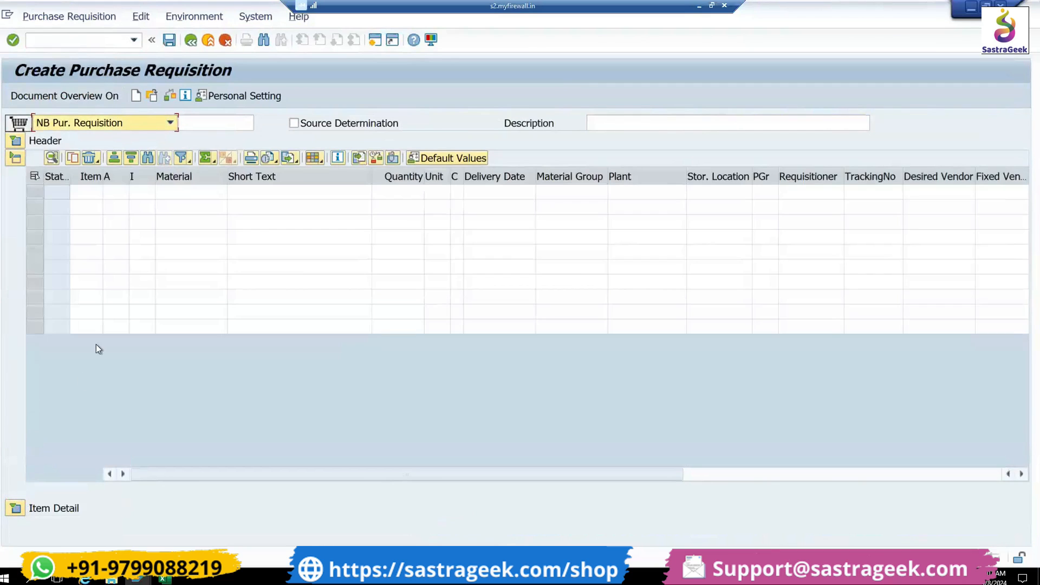
pyautogui.hscroll(5, 128, 303)
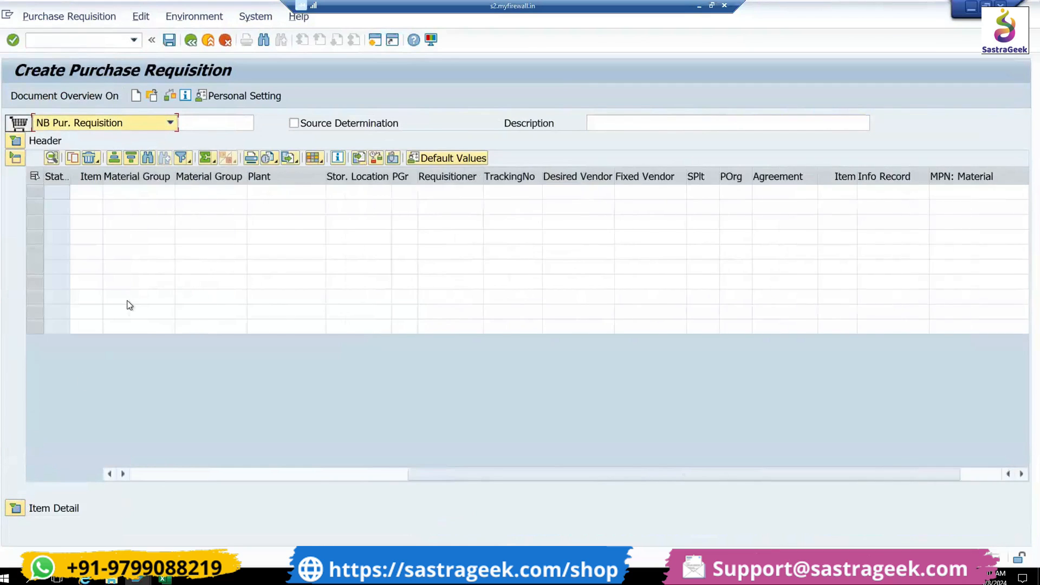
pyautogui.hscroll(-5, 129, 304)
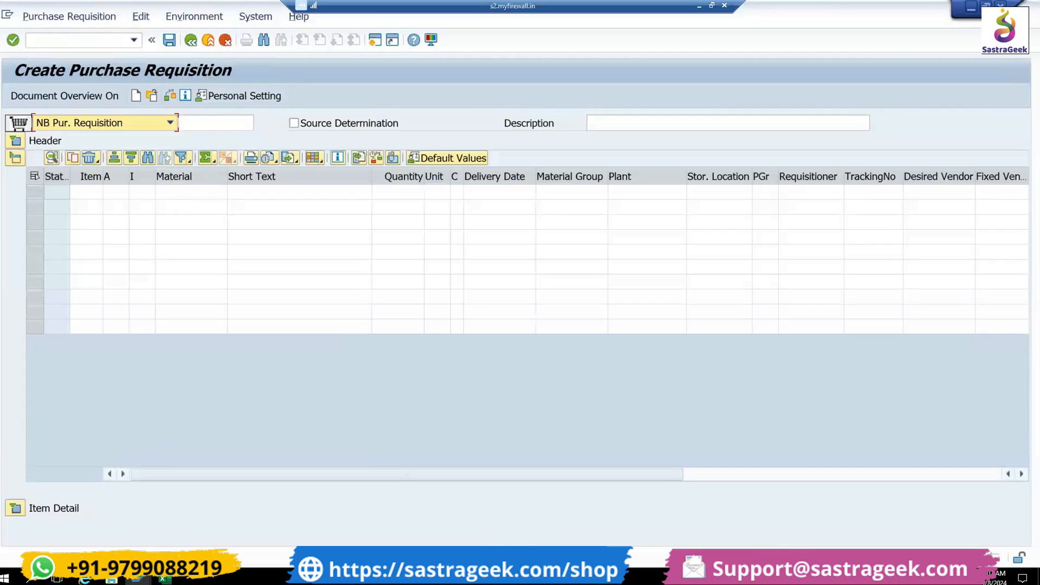
# - Copy material TEST_MAT_SGM4 from the Excel sheet into the first item's Material field in the SAP purchase requisition
pyautogui.click(162, 579)
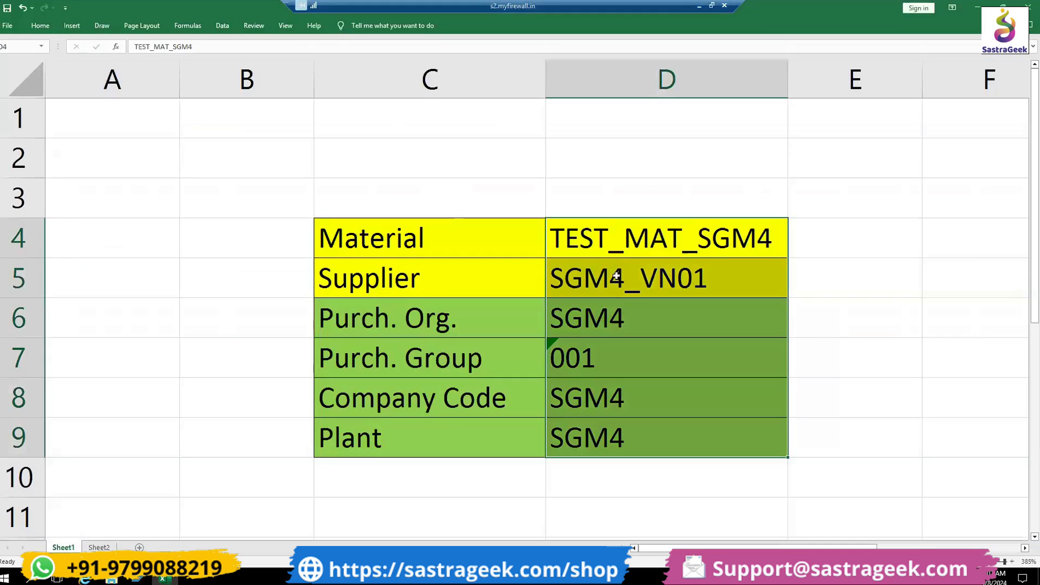
pyautogui.click(671, 251)
pyautogui.hotkey('ctrl', 'c')
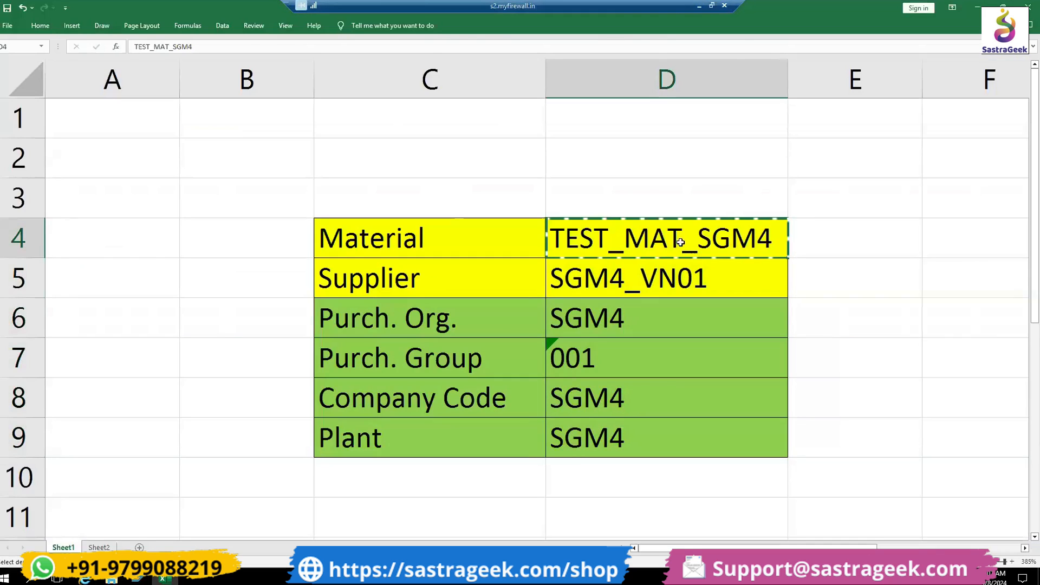
pyautogui.hotkey('alt', 'Tab')
pyautogui.click(185, 194)
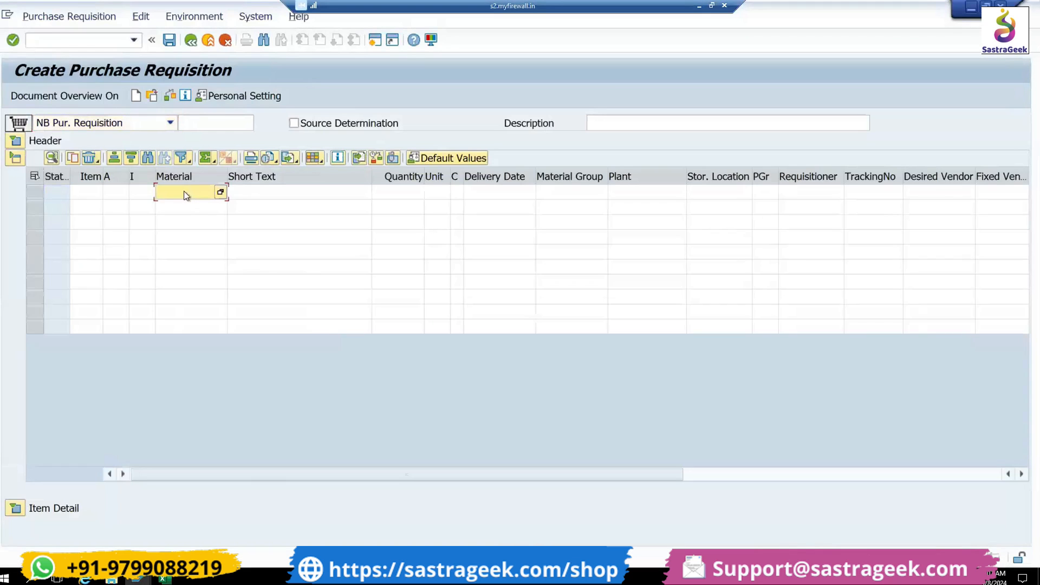
pyautogui.press('Return')
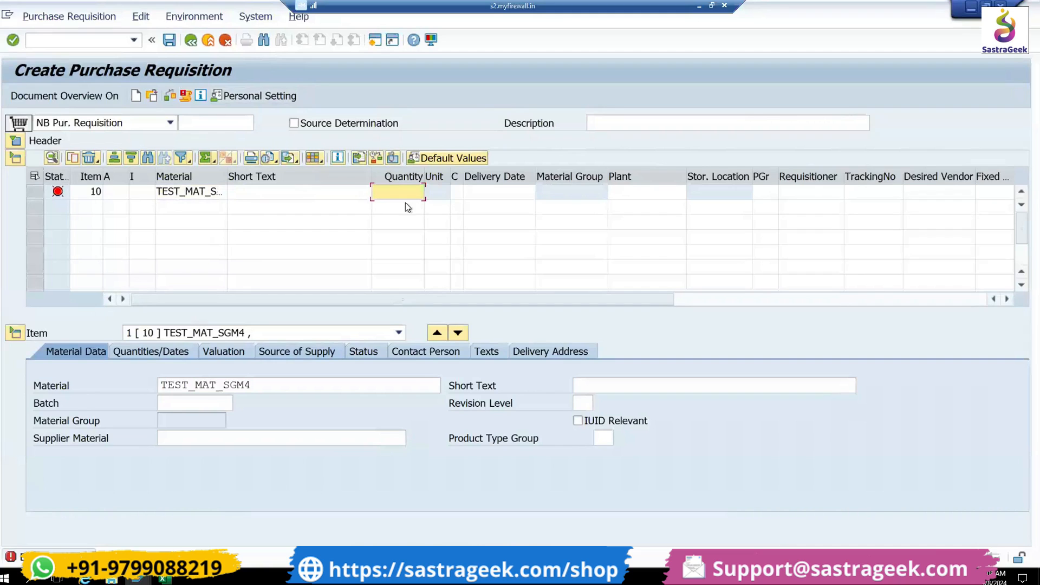
# - Set item 10's quantity to 1000 and its plant to SGM4
pyautogui.write('1000')
pyautogui.press('Return')
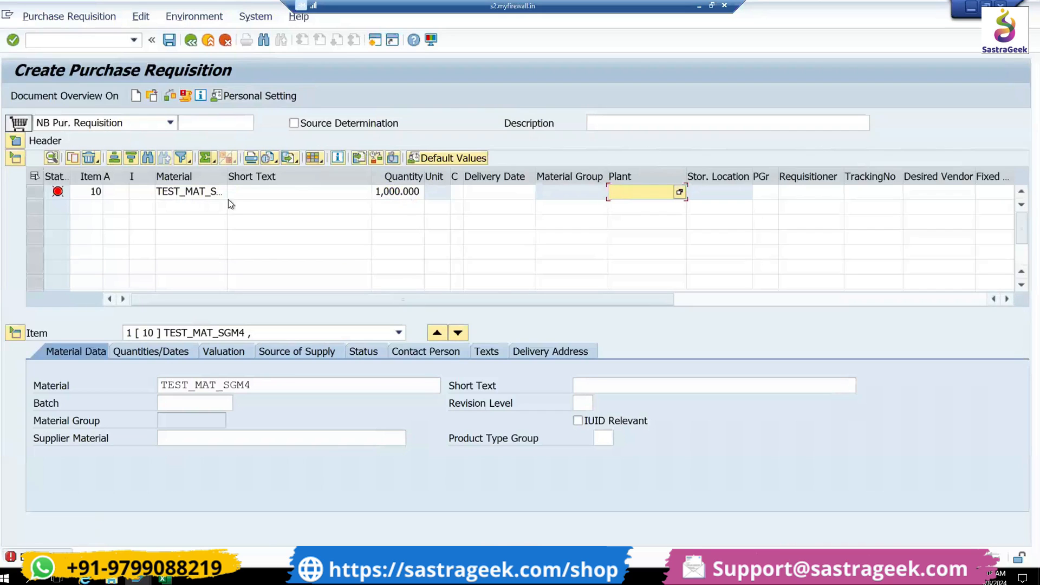
pyautogui.write('SGM')
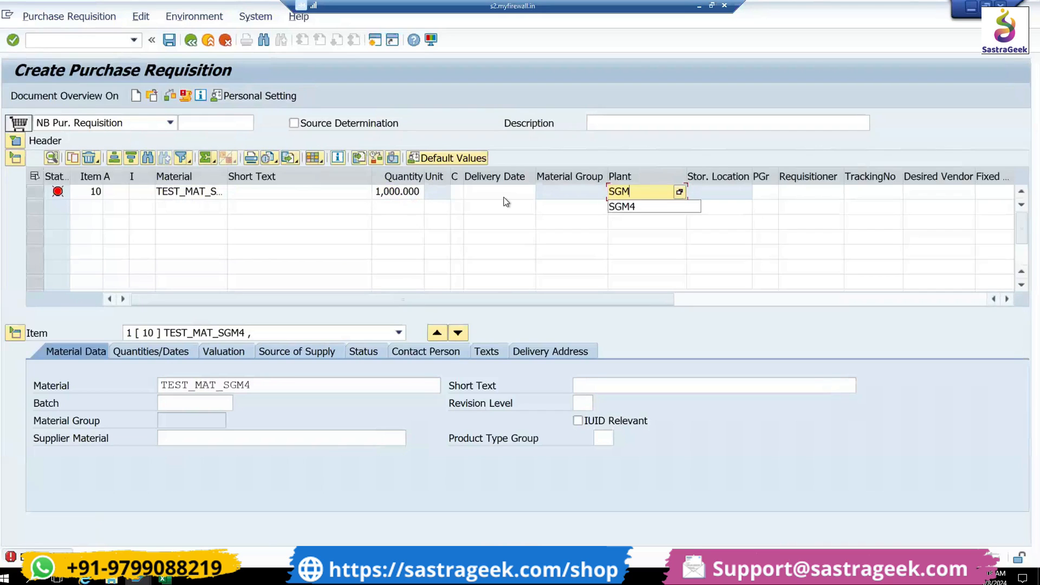
pyautogui.write('4')
pyautogui.press('Return')
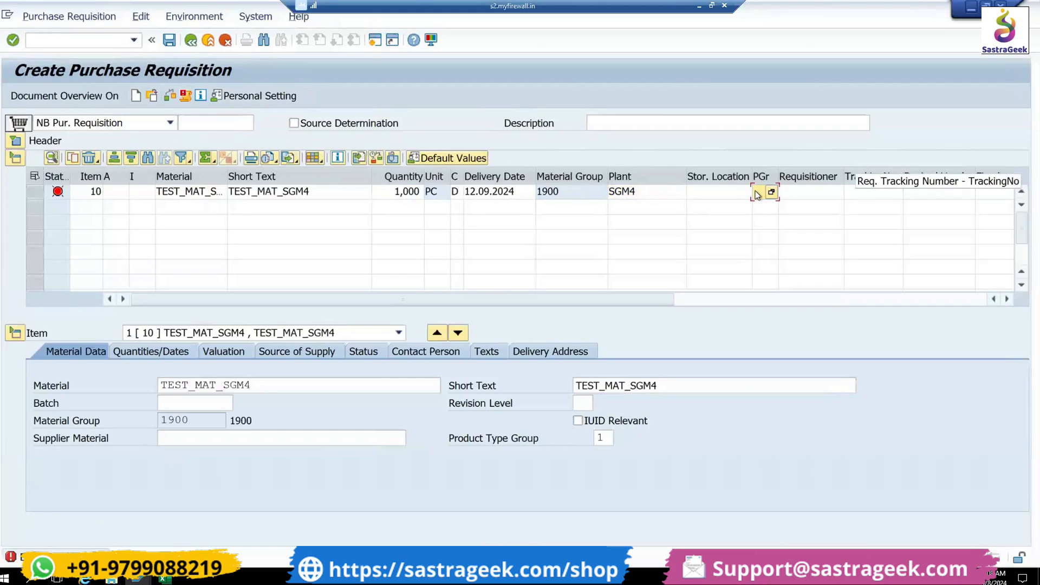
# - Assign purchasing group 001 to item 10 and check the requisition for errors
pyautogui.write('001')
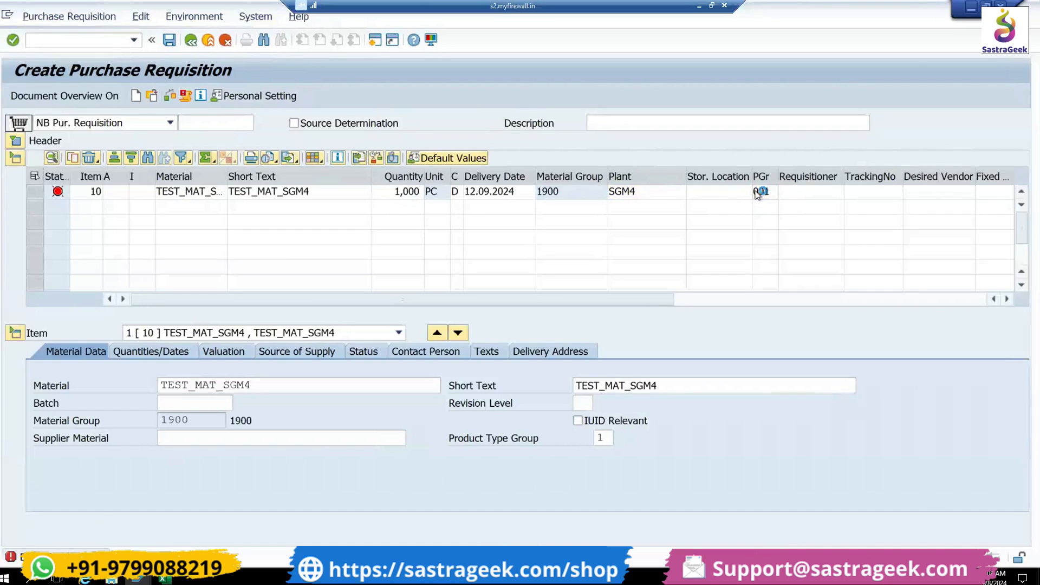
pyautogui.press('Return')
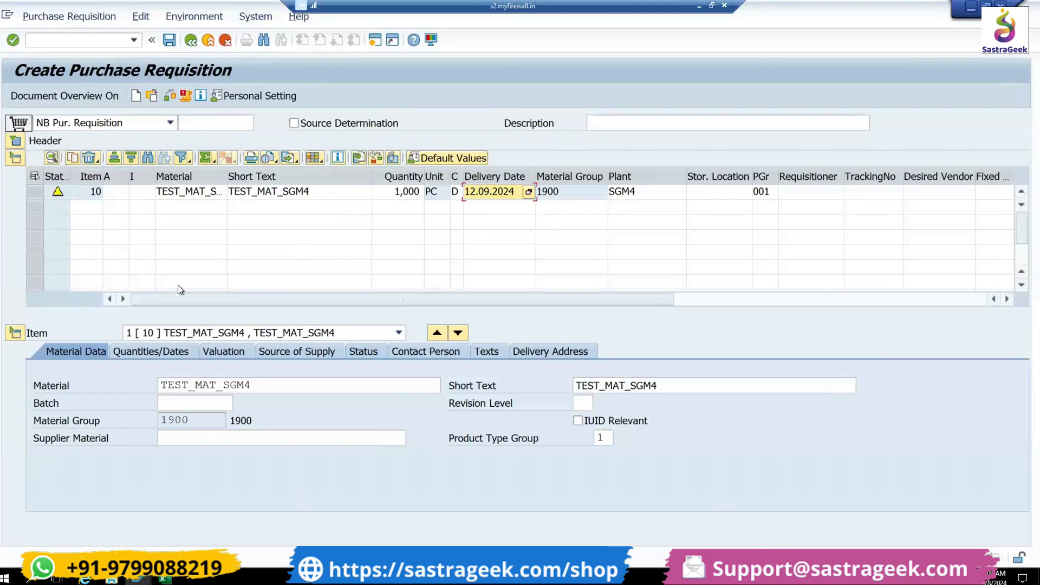
pyautogui.click(173, 98)
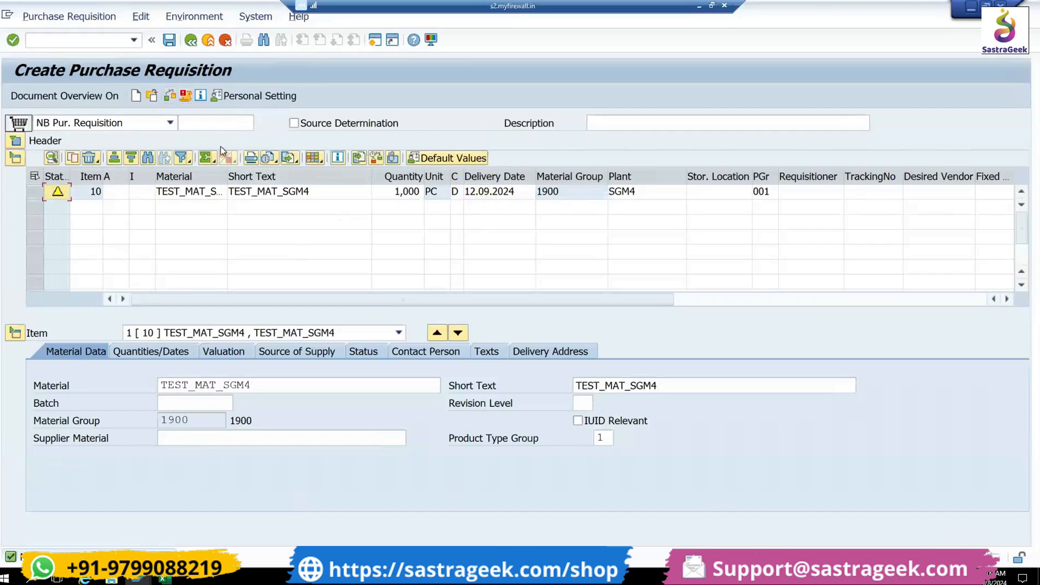
pyautogui.click(171, 99)
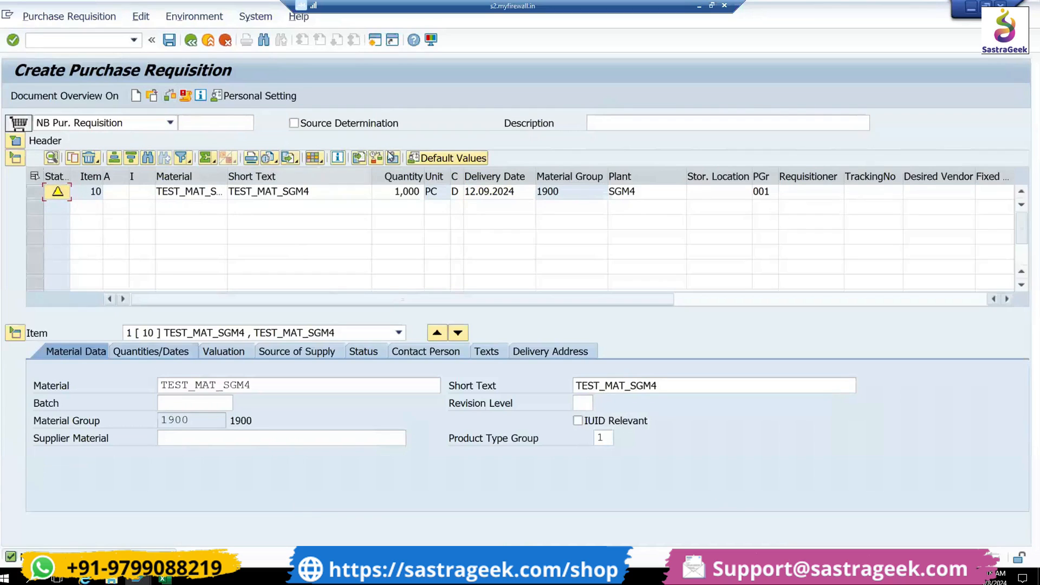
# - Save the purchase requisition and copy its generated number from the message details
pyautogui.click(169, 41)
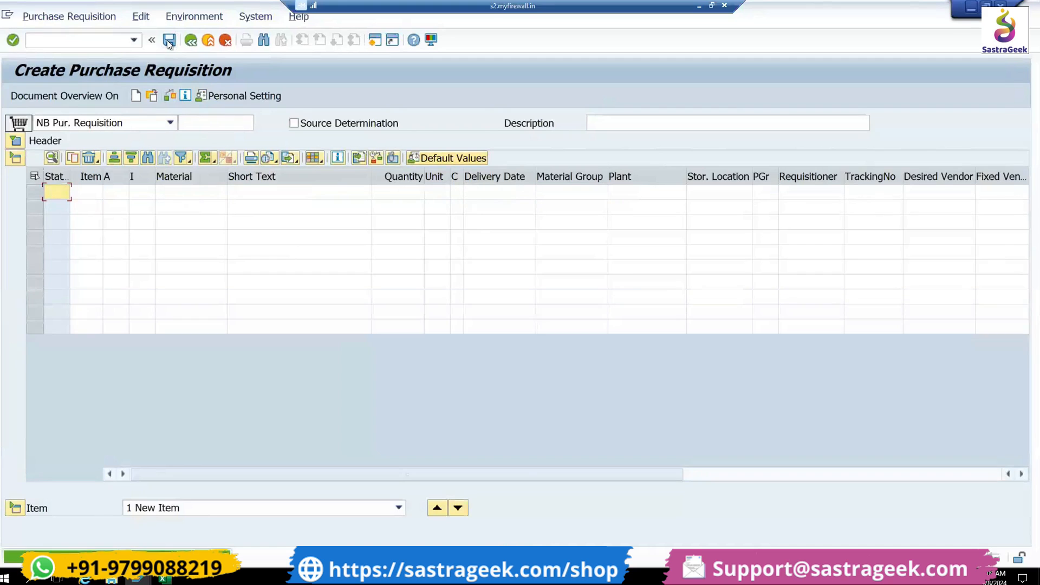
pyautogui.doubleClick(162, 557)
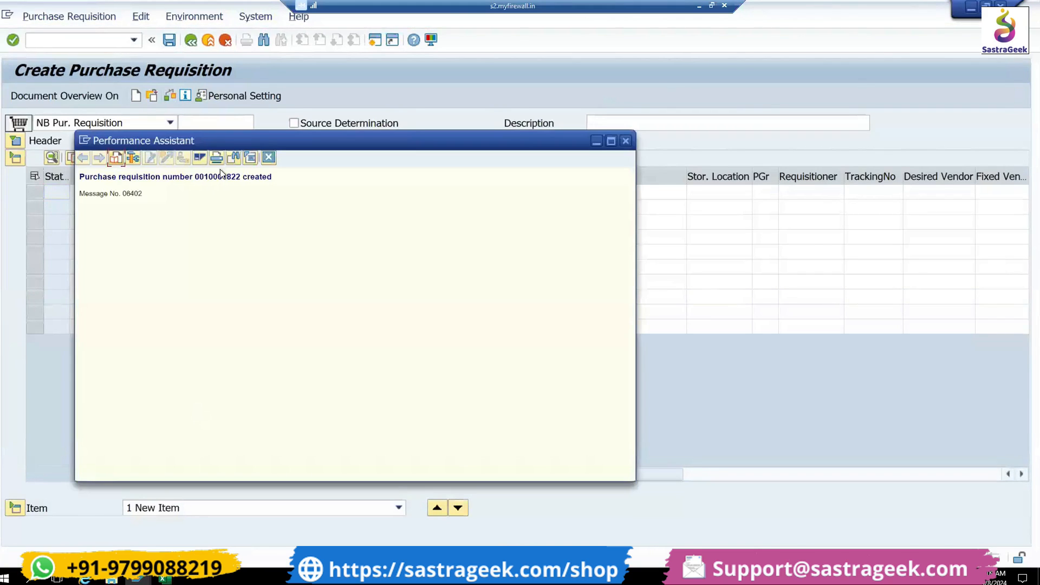
pyautogui.doubleClick(222, 176)
pyautogui.click(268, 157)
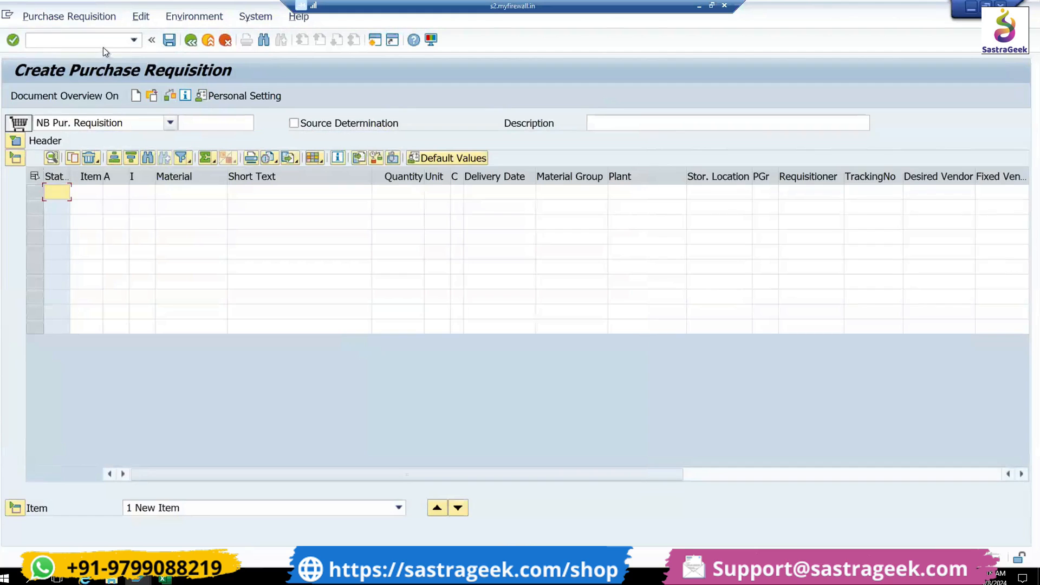
# - Leave the creation screen and start the Display Purchase Requisition transaction
pyautogui.click(106, 39)
pyautogui.write('/NME51N')
pyautogui.press('Left')
pyautogui.press('BackSpace')
pyautogui.write('2')
pyautogui.press('BackSpace')
pyautogui.write('1')
pyautogui.press('Return')
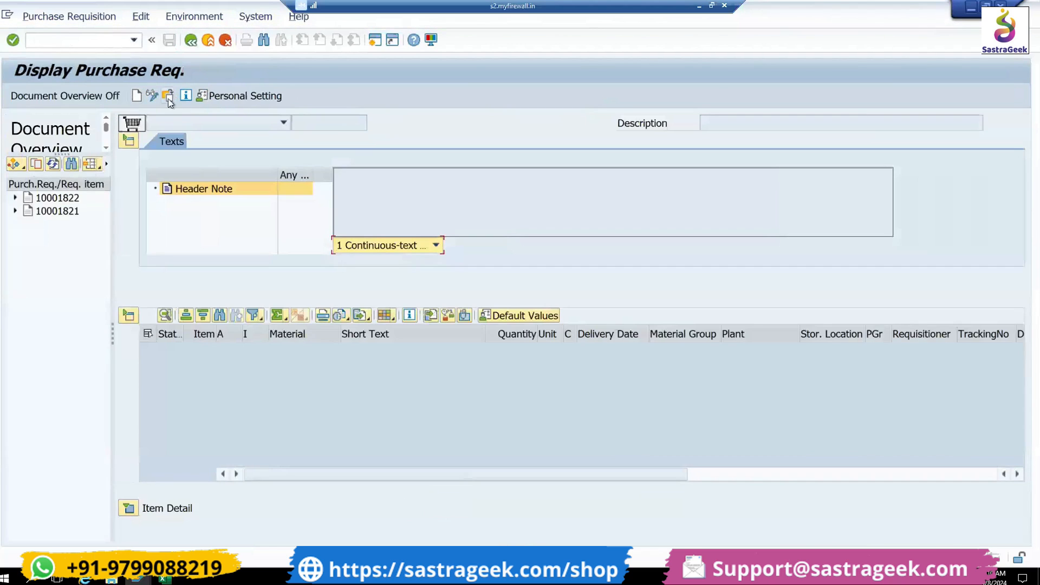
# - Display the newly created purchase requisition by entering its copied number in the other-document selection
pyautogui.click(168, 98)
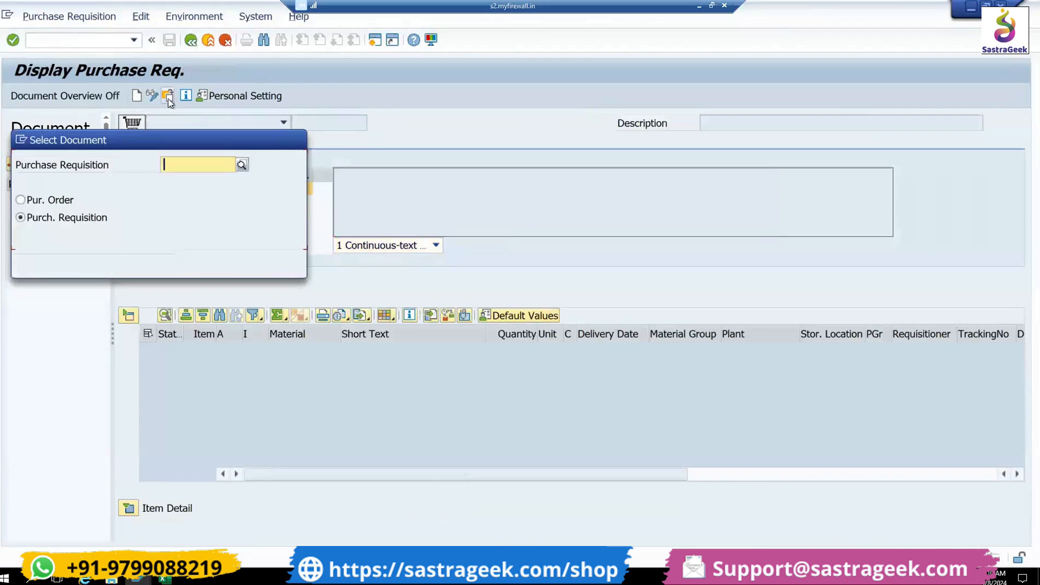
pyautogui.hotkey('ctrl', 'v')
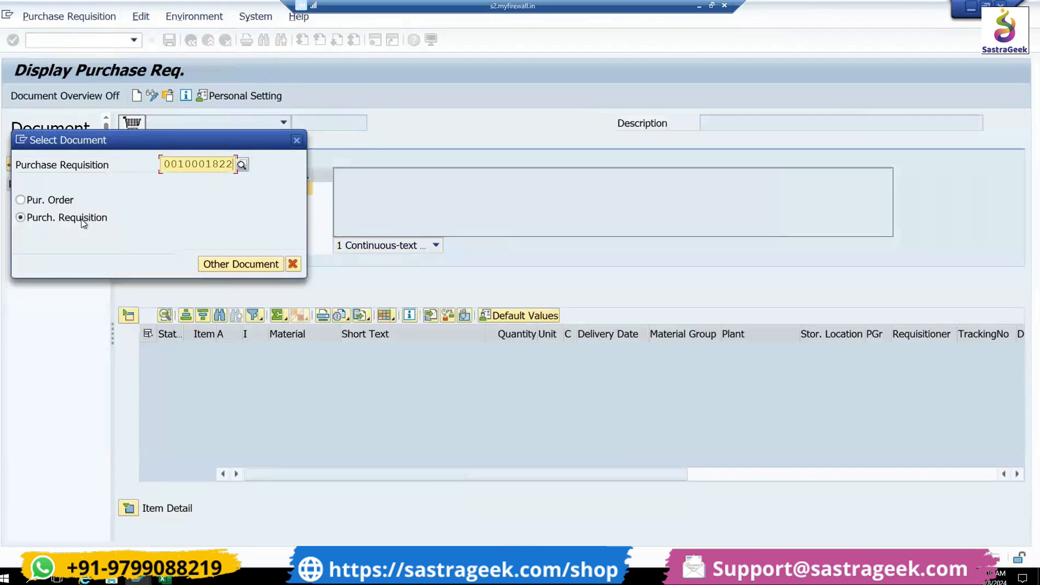
pyautogui.click(226, 268)
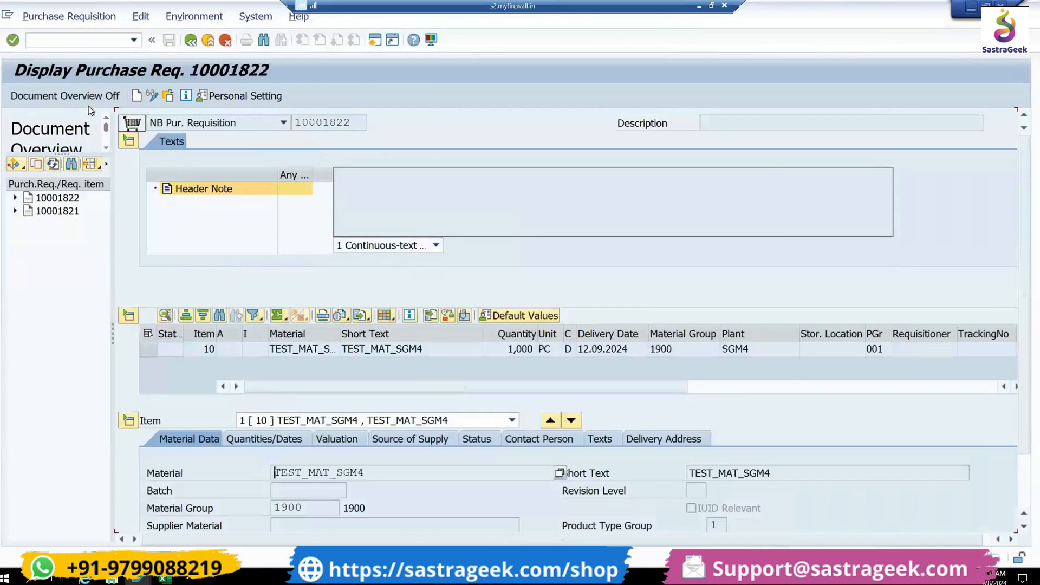
# - Hide the document overview and switch from the requisition display to the Create Purchase Order transaction ME21N
pyautogui.click(89, 101)
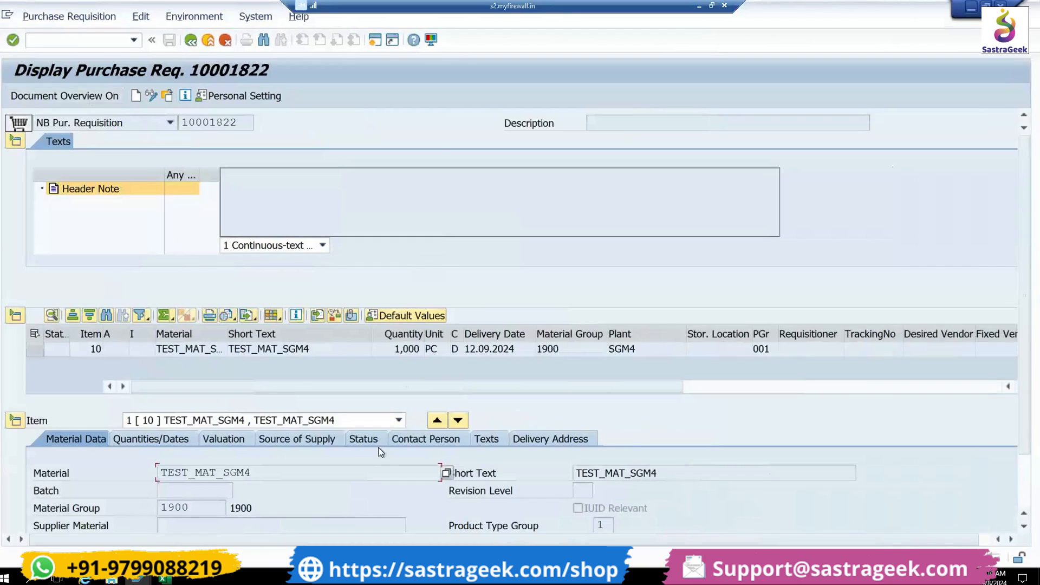
pyautogui.click(198, 352)
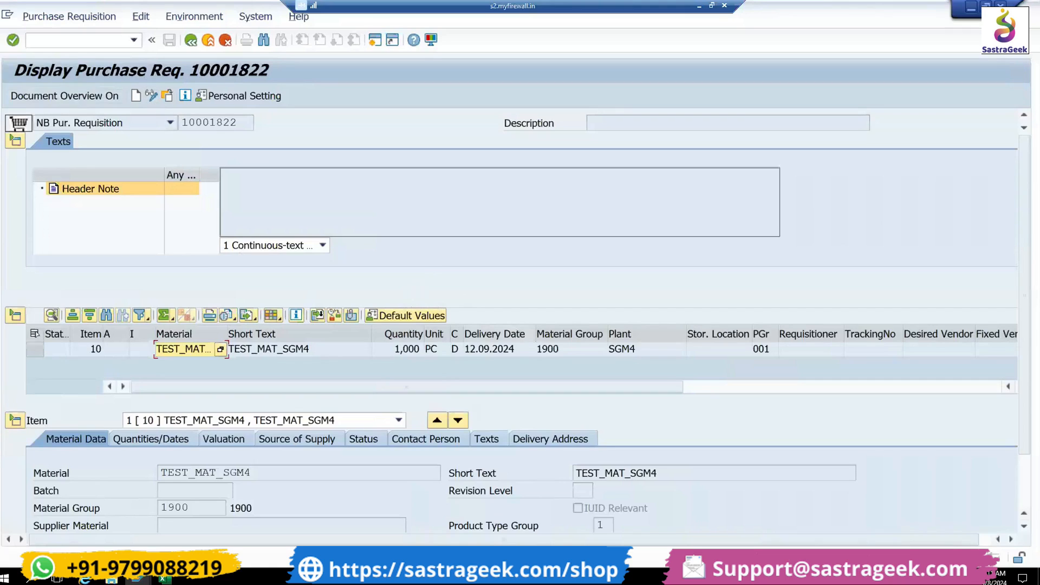
pyautogui.click(102, 42)
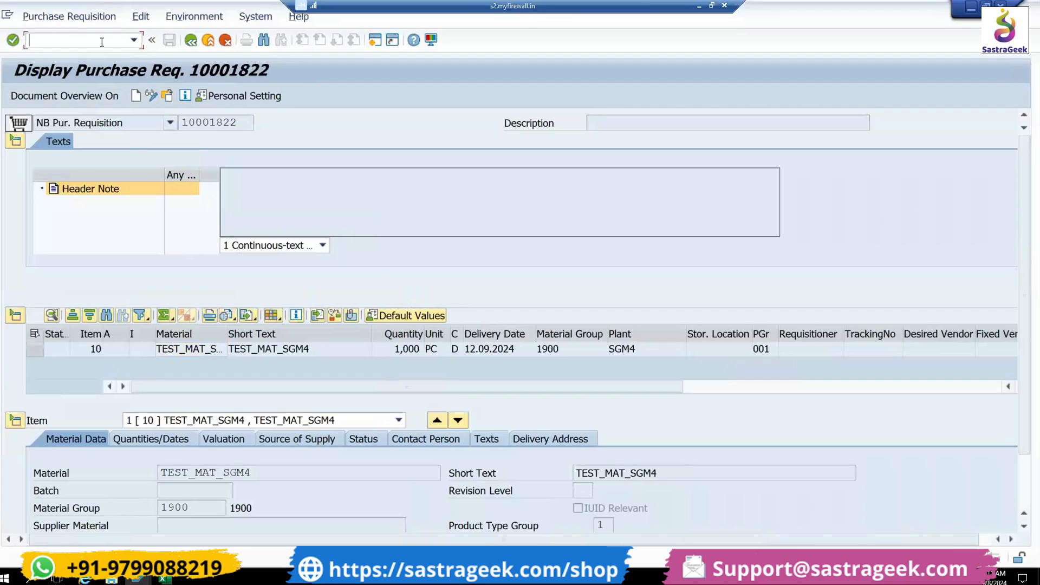
pyautogui.write('/NME21N')
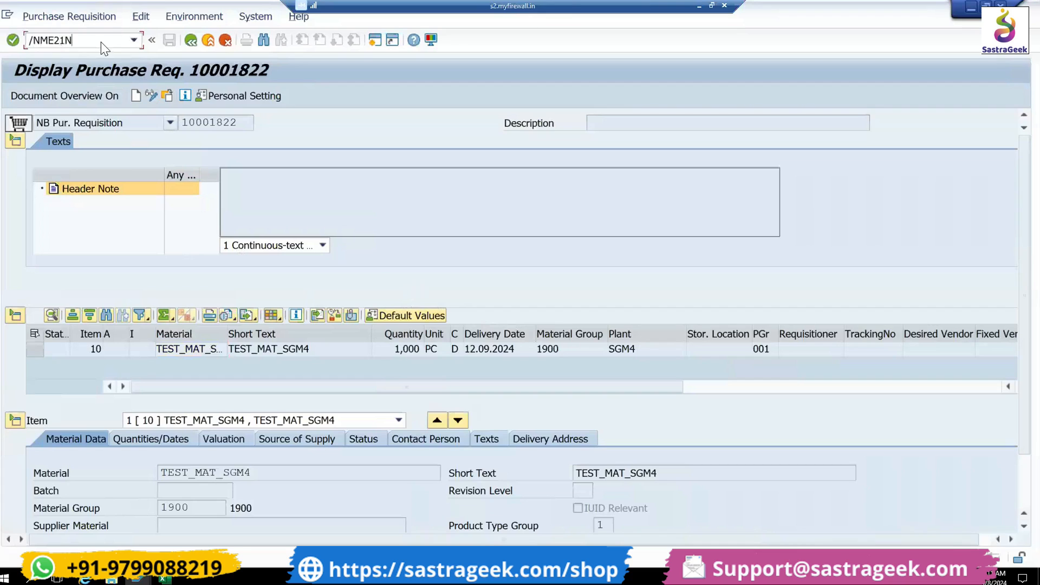
pyautogui.press('Return')
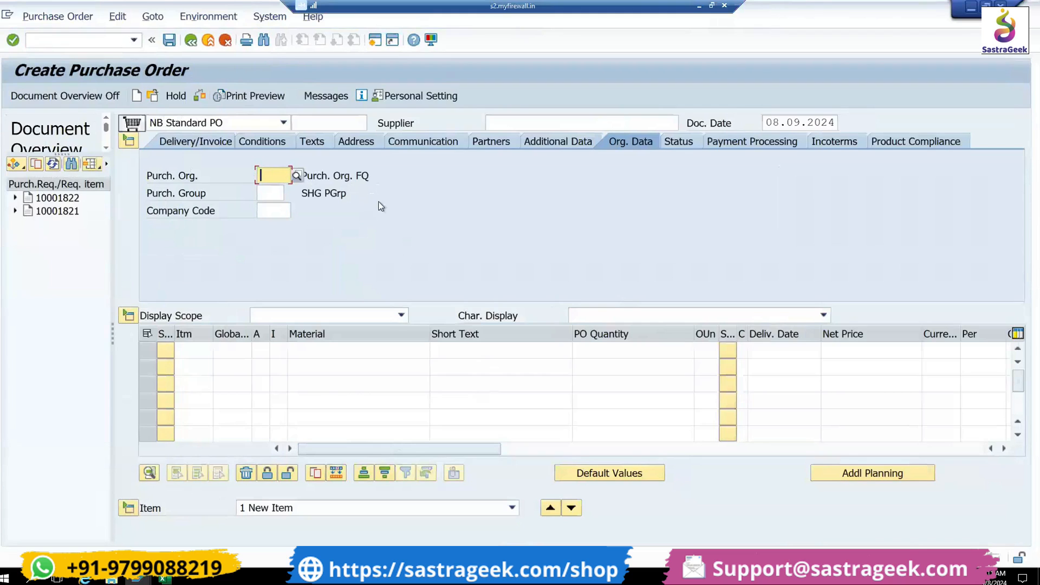
# - List my purchase requisitions in the document overview and adopt the newly created requisition into the purchase order
pyautogui.click(353, 351)
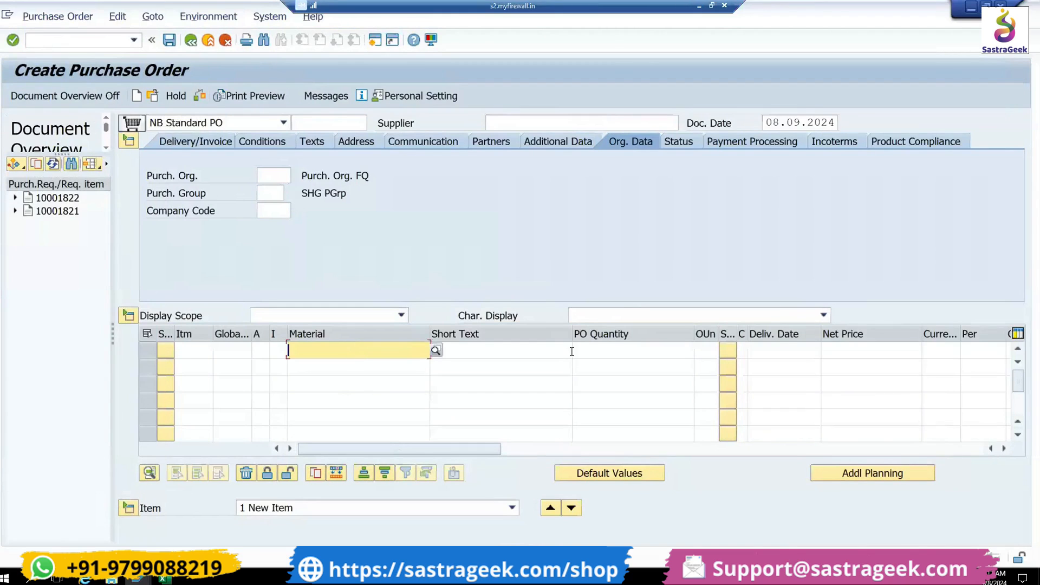
pyautogui.click(657, 349)
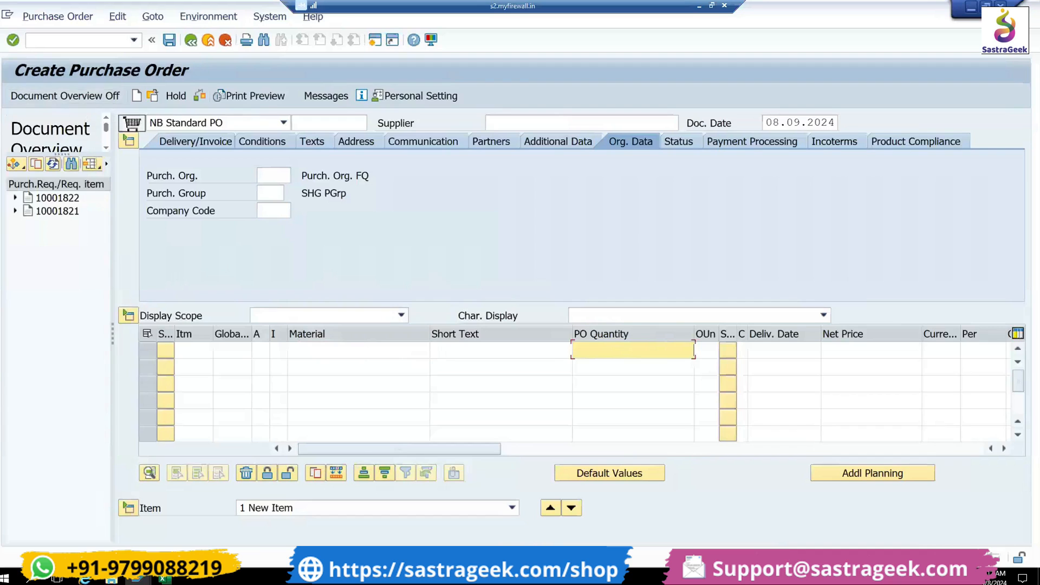
pyautogui.click(17, 167)
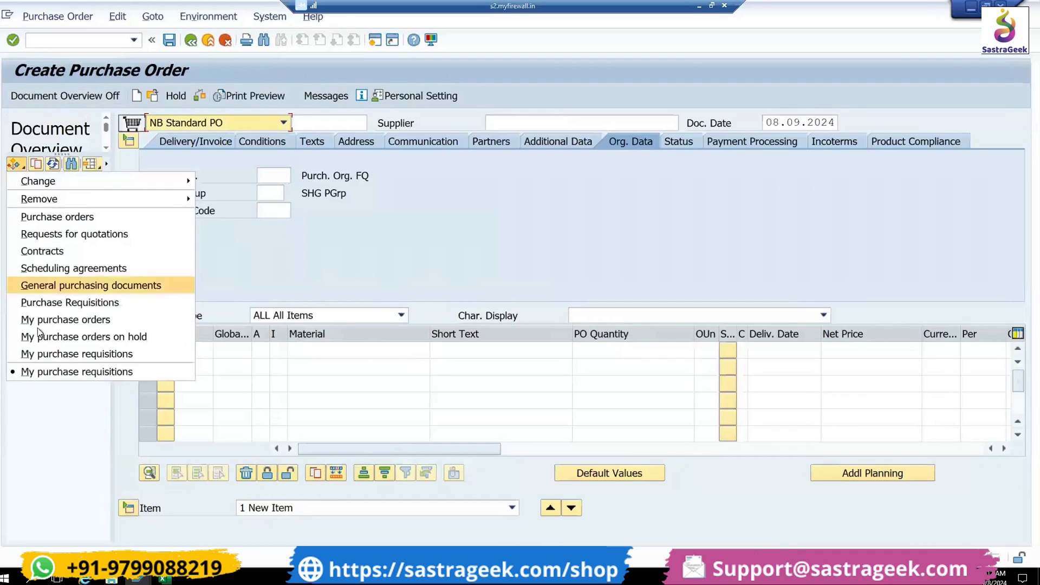
pyautogui.click(46, 371)
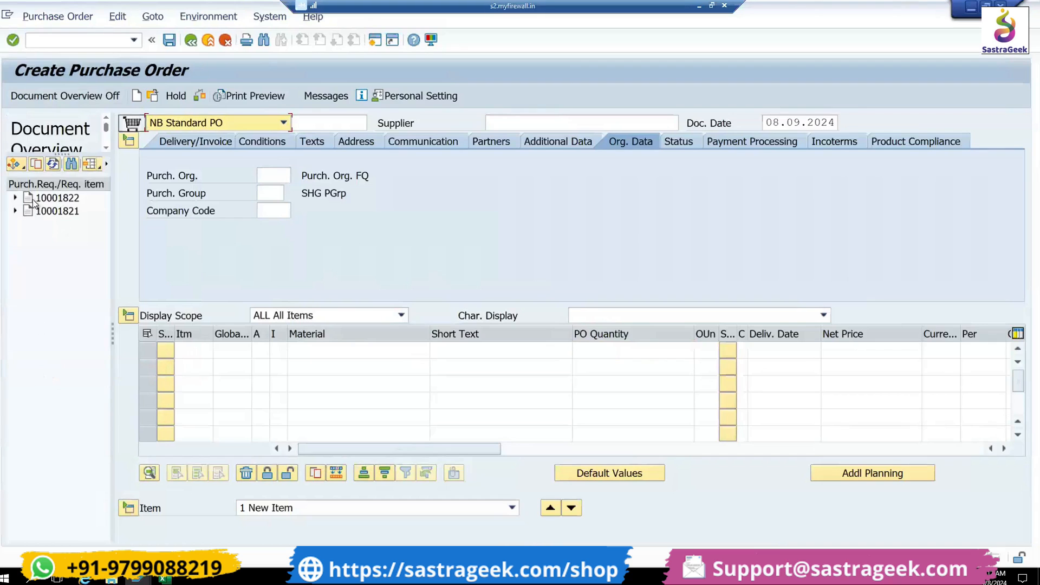
pyautogui.click(14, 199)
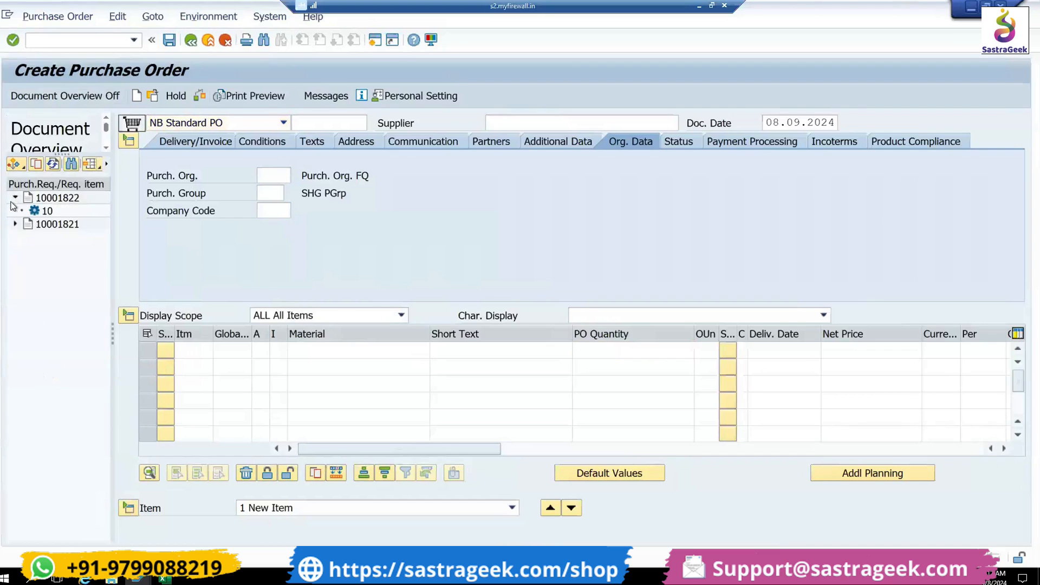
pyautogui.click(41, 201)
pyautogui.moveTo(51, 200); pyautogui.dragTo(130, 126)
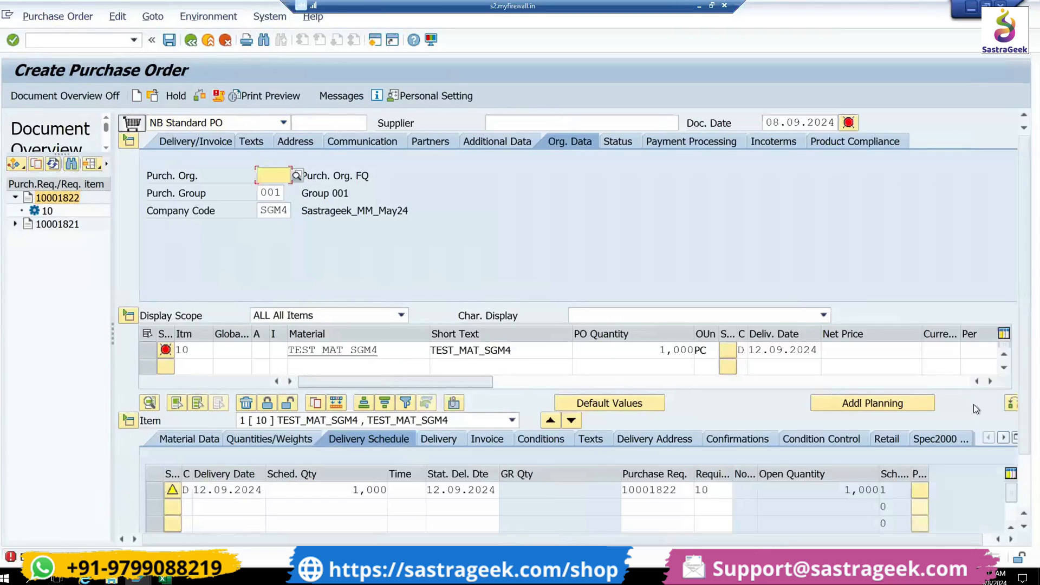
# - Examine the adopted item's plant and purchase requisition reference columns in the item overview
pyautogui.click(991, 381)
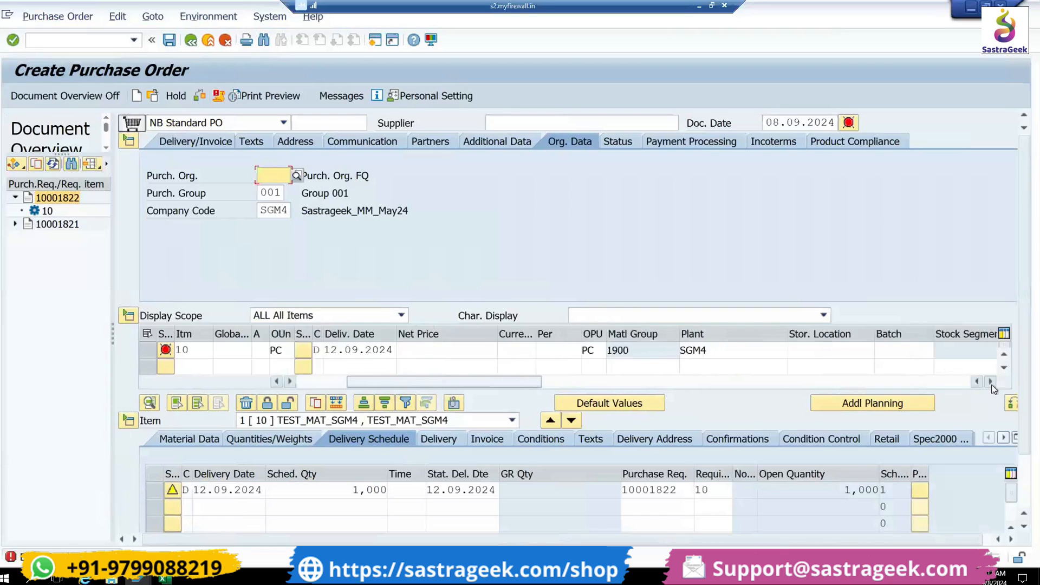
pyautogui.click(990, 381)
pyautogui.click(990, 381)
pyautogui.click(991, 381)
pyautogui.click(990, 381)
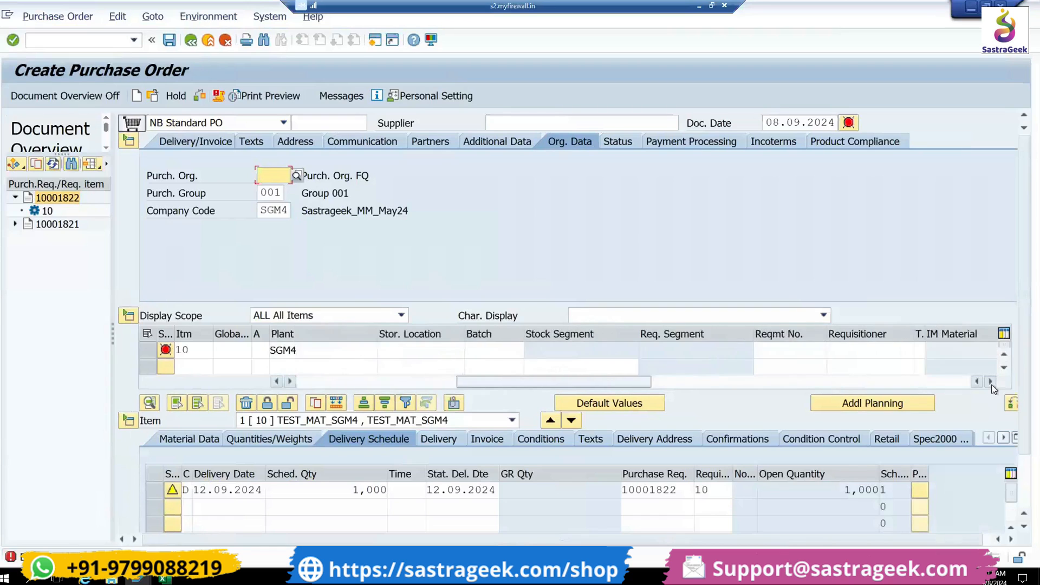
pyautogui.click(991, 381)
pyautogui.click(991, 381)
pyautogui.click(991, 382)
pyautogui.click(990, 382)
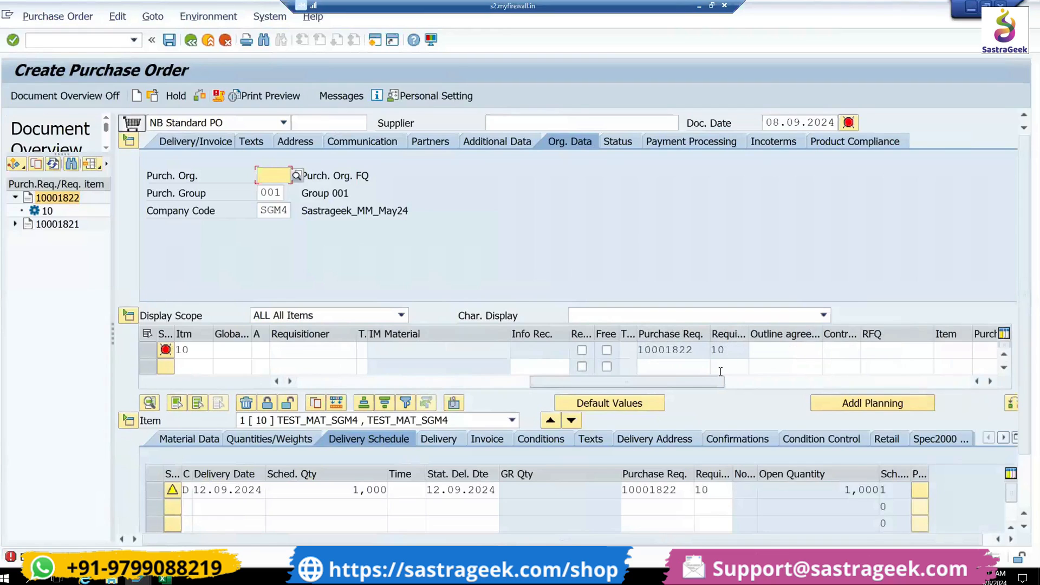
pyautogui.moveTo(717, 382); pyautogui.dragTo(427, 388)
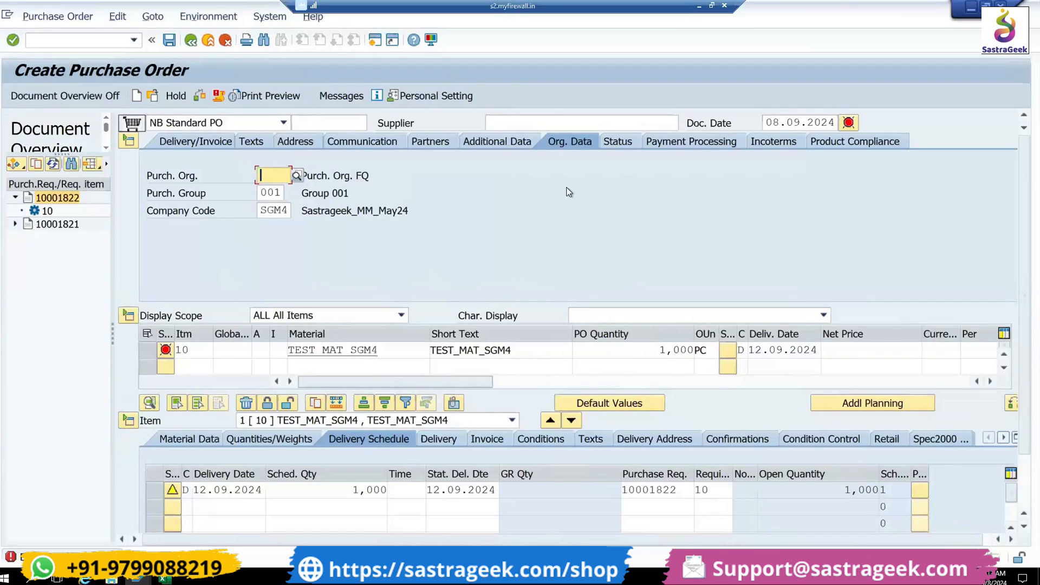
# - Set the purchase order's purchasing organization to SGM4 and its supplier to SGM4_VN01
pyautogui.click(279, 177)
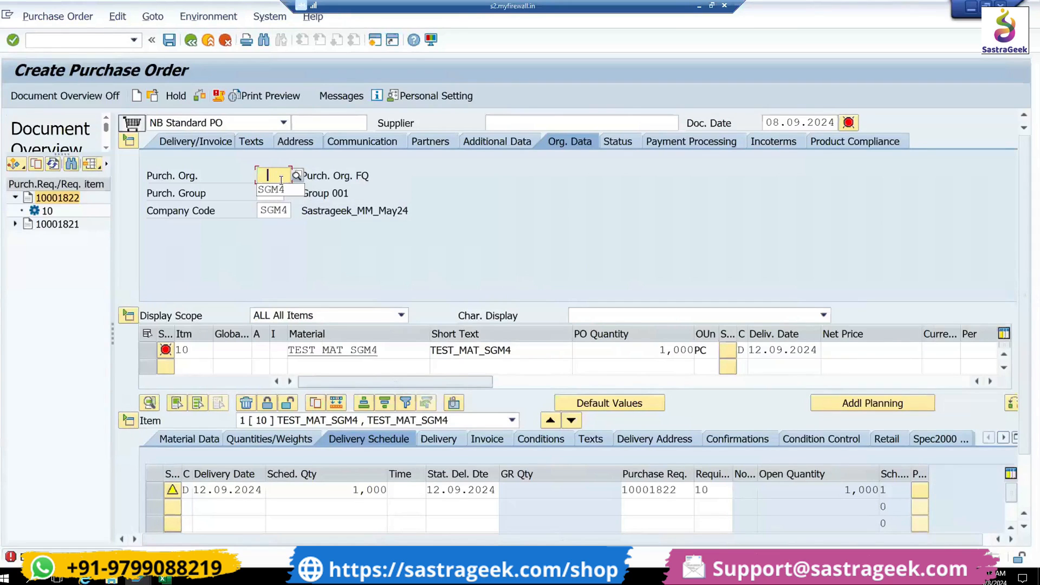
pyautogui.click(280, 190)
pyautogui.press('Return')
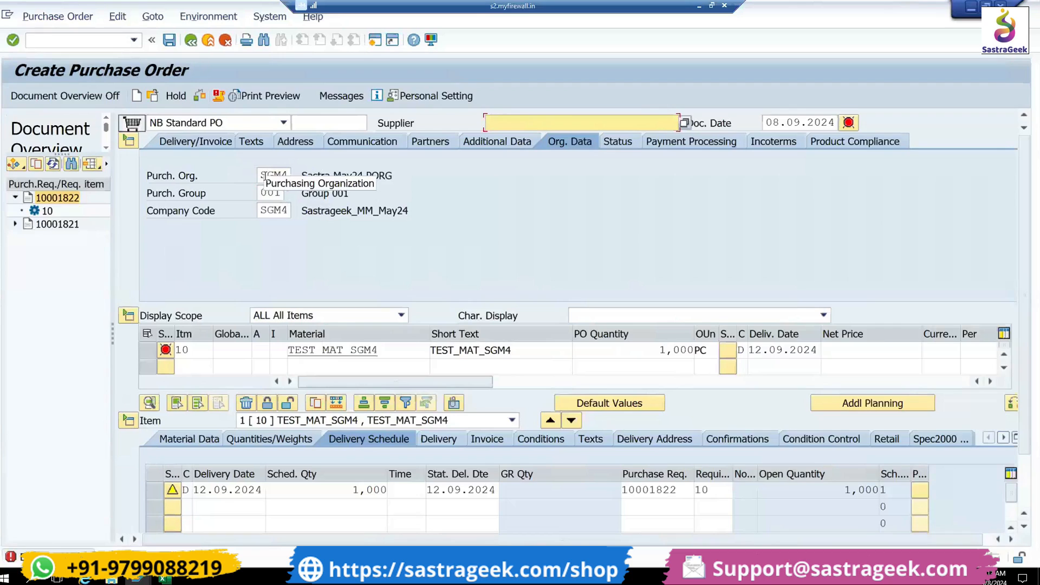
pyautogui.click(515, 124)
pyautogui.click(519, 138)
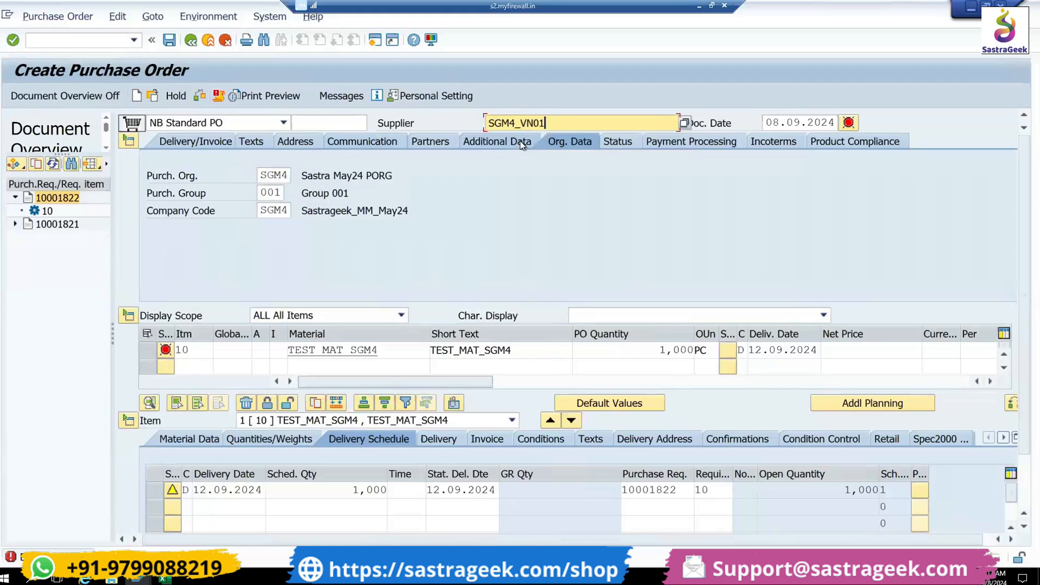
pyautogui.press('Return')
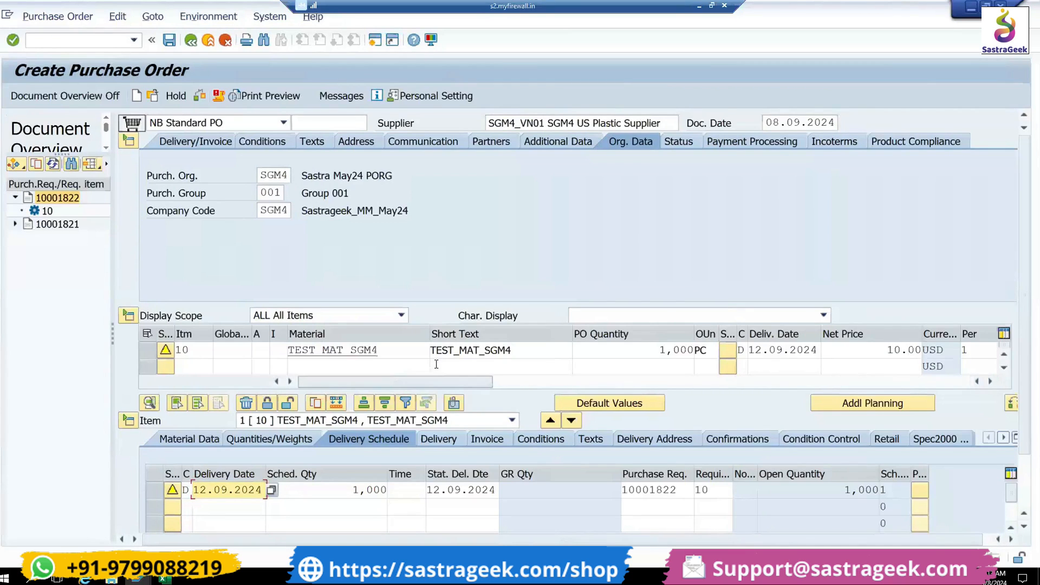
# - Examine item 10's material, net price, material group and plant in the item overview
pyautogui.doubleClick(396, 349)
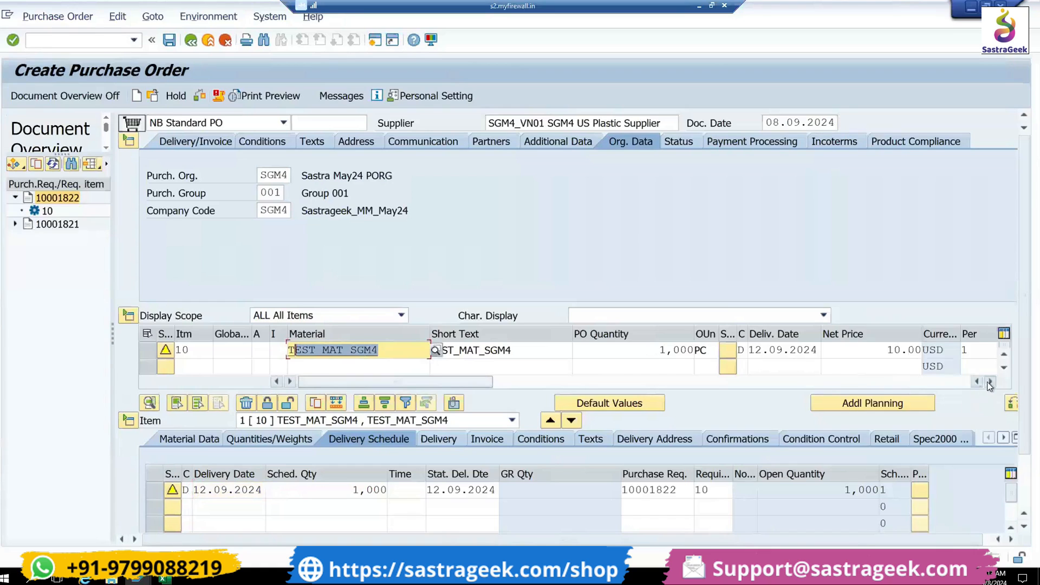
pyautogui.click(990, 381)
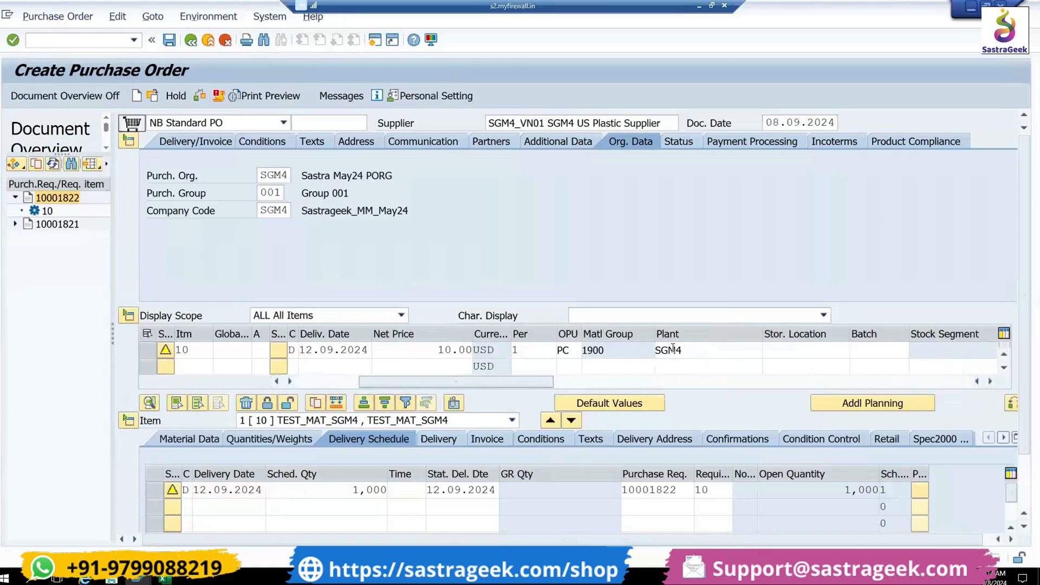
pyautogui.doubleClick(612, 350)
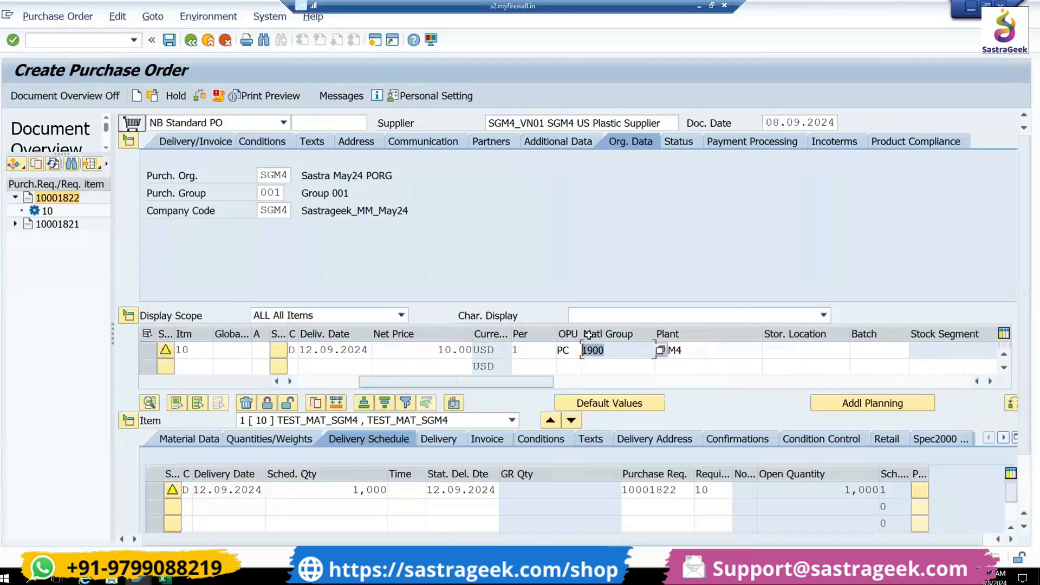
pyautogui.click(692, 350)
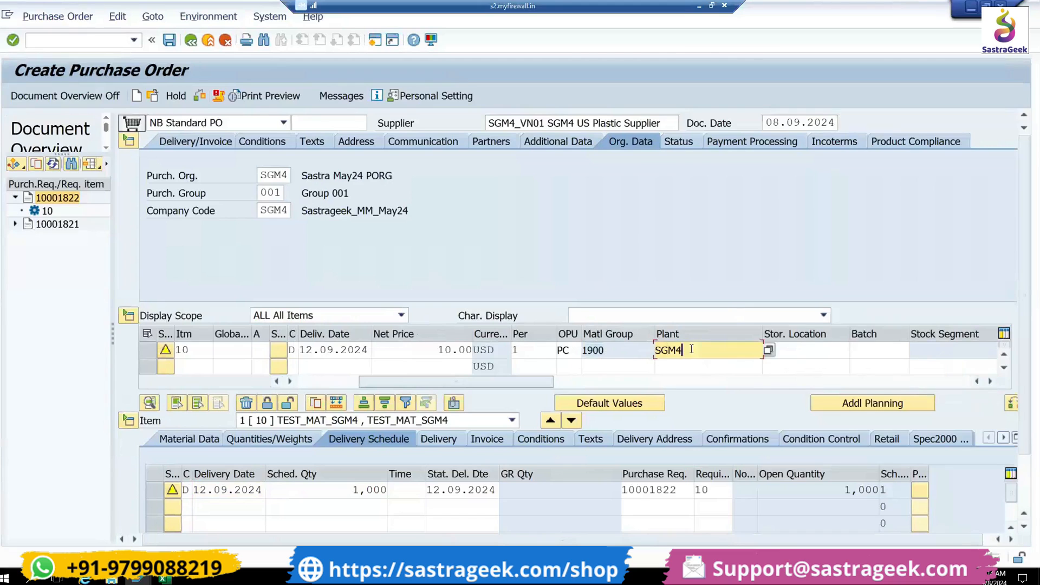
pyautogui.moveTo(698, 346); pyautogui.dragTo(643, 345)
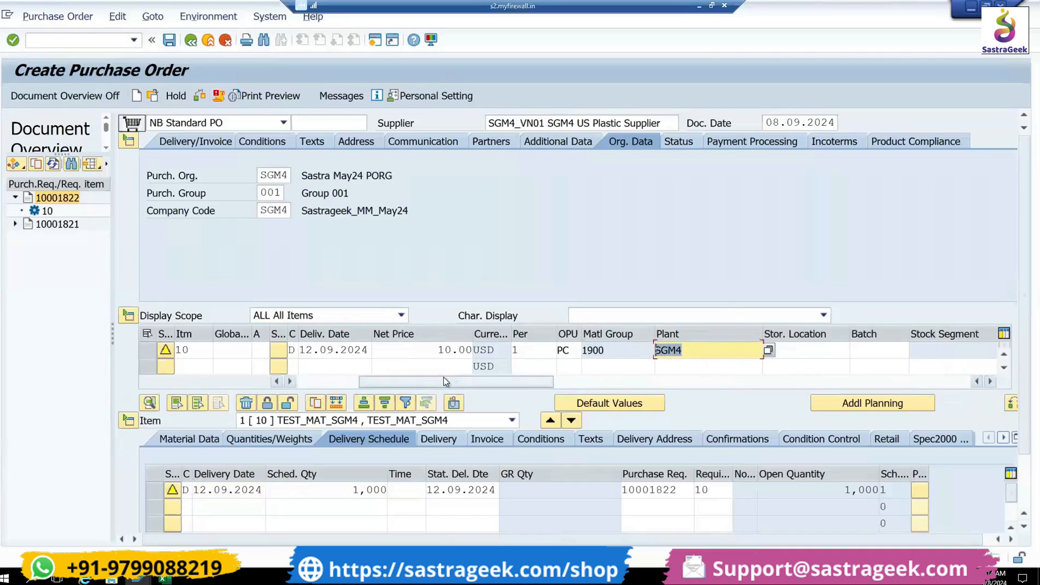
pyautogui.click(276, 381)
pyautogui.moveTo(230, 382); pyautogui.dragTo(183, 379)
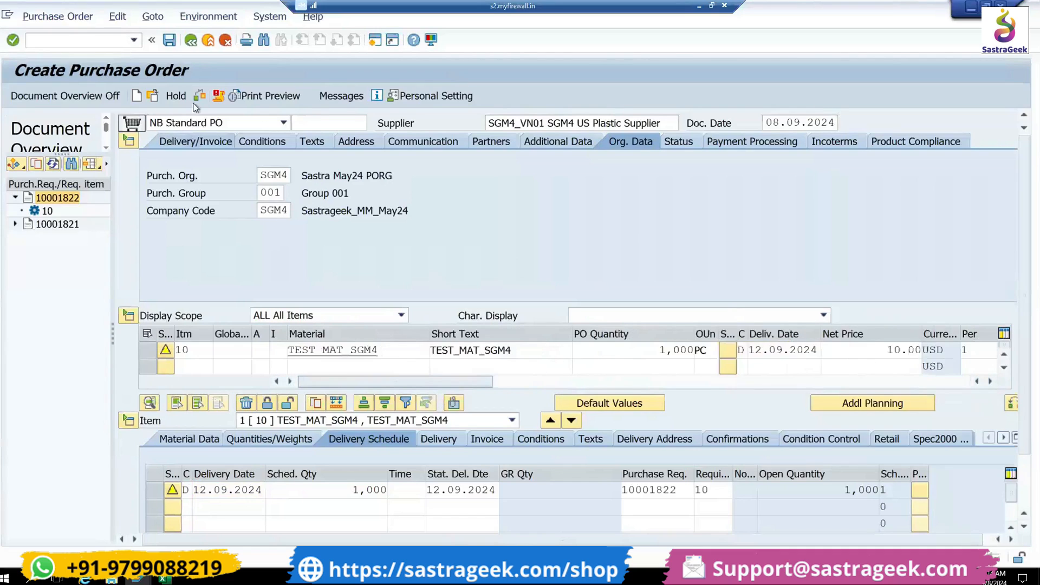
# - Check and save the purchase order, and copy its generated number from the message details
pyautogui.click(197, 100)
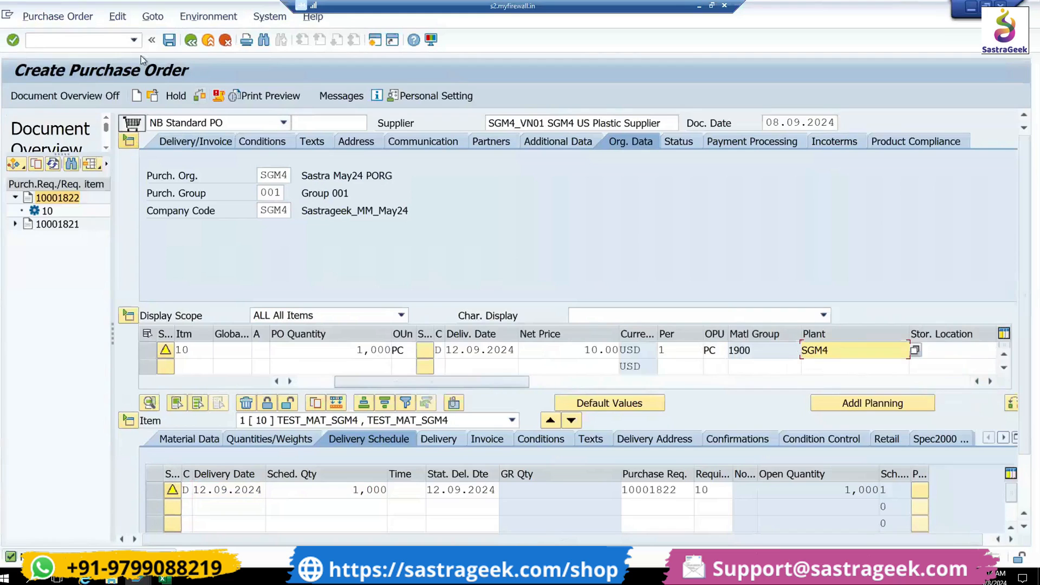
pyautogui.click(169, 40)
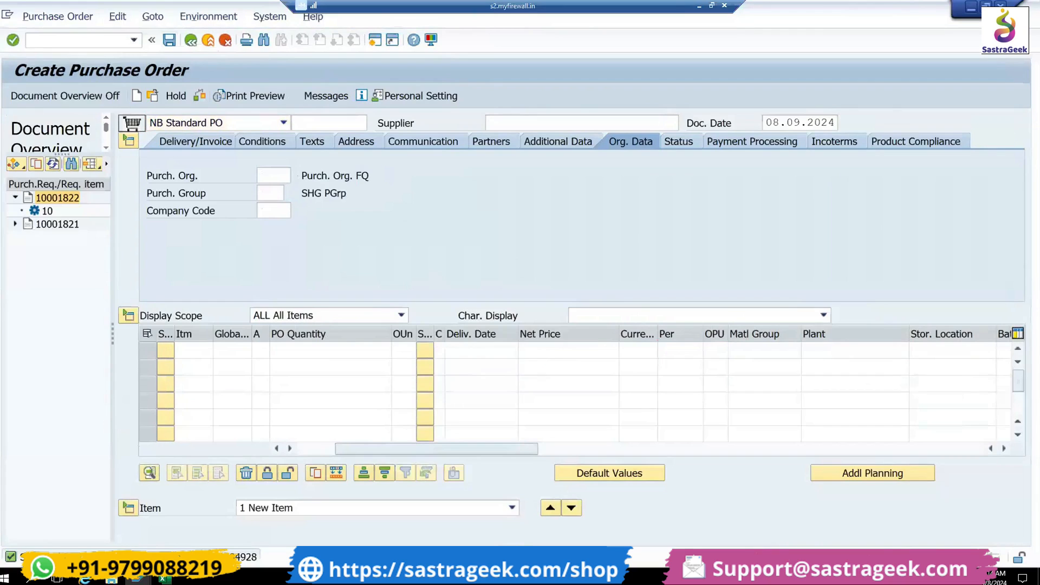
pyautogui.doubleClick(209, 557)
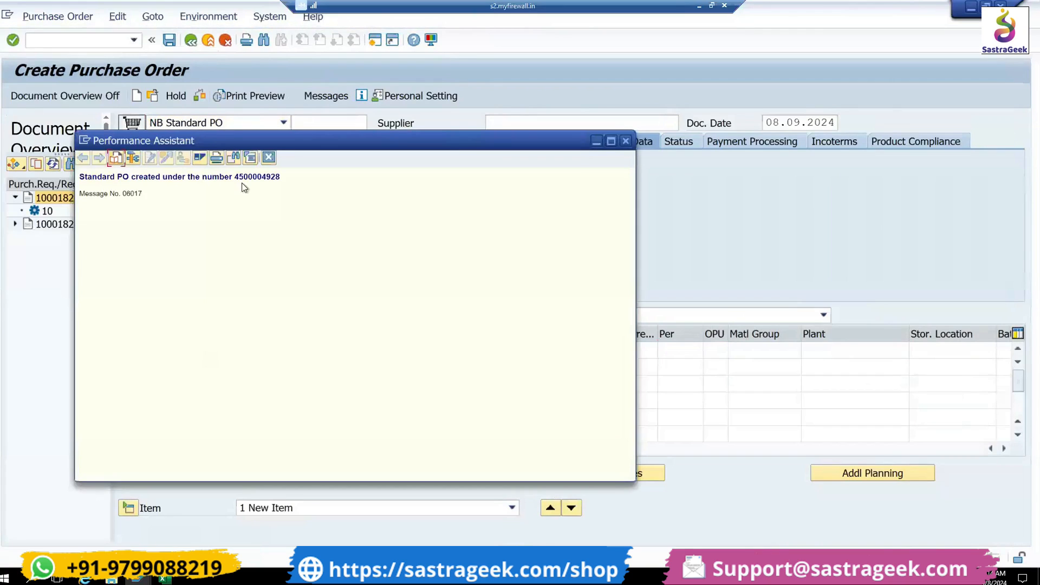
pyautogui.moveTo(236, 177); pyautogui.dragTo(285, 181)
pyautogui.click(269, 157)
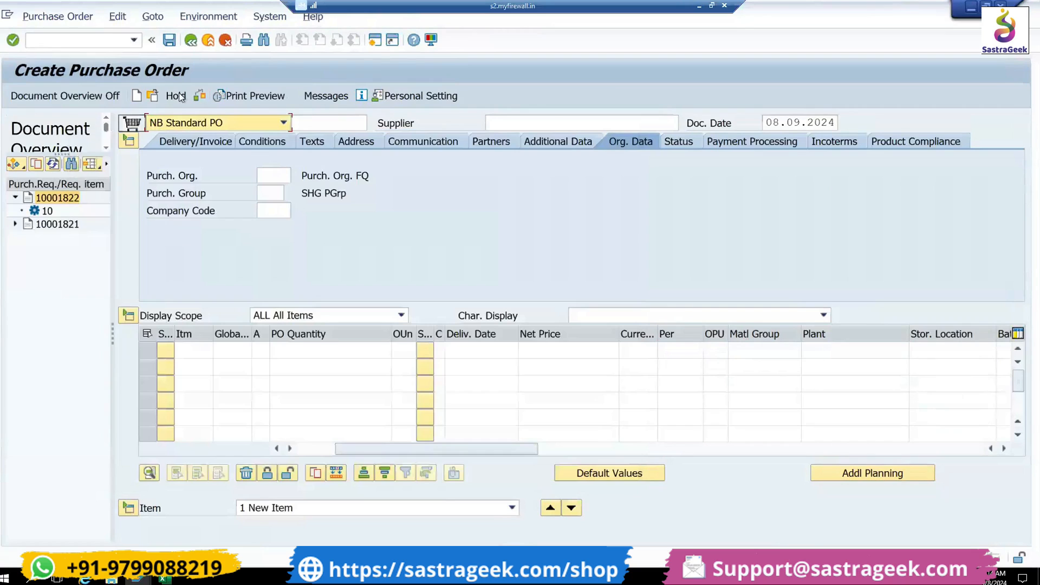
# - Start transaction ME23N, hide the document overview and display the newly created purchase order through the other-document selection
pyautogui.click(111, 39)
pyautogui.write('/NME23N')
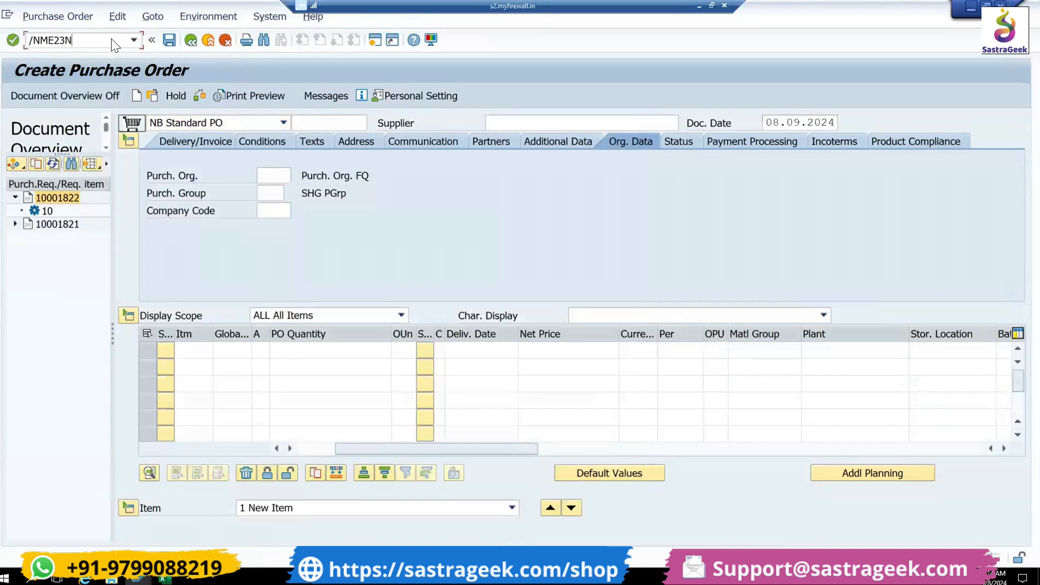
pyautogui.press('Return')
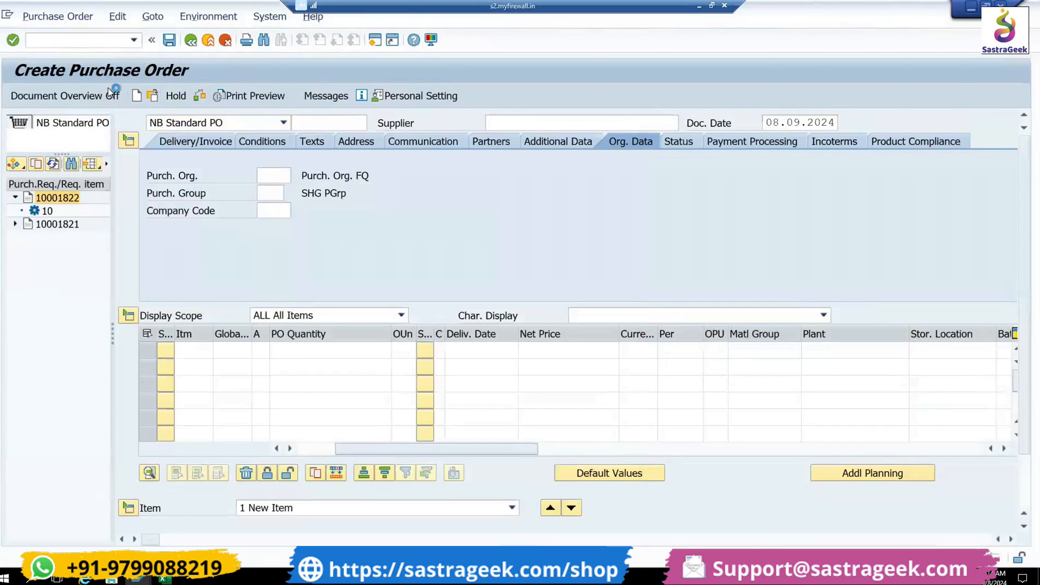
pyautogui.click(95, 96)
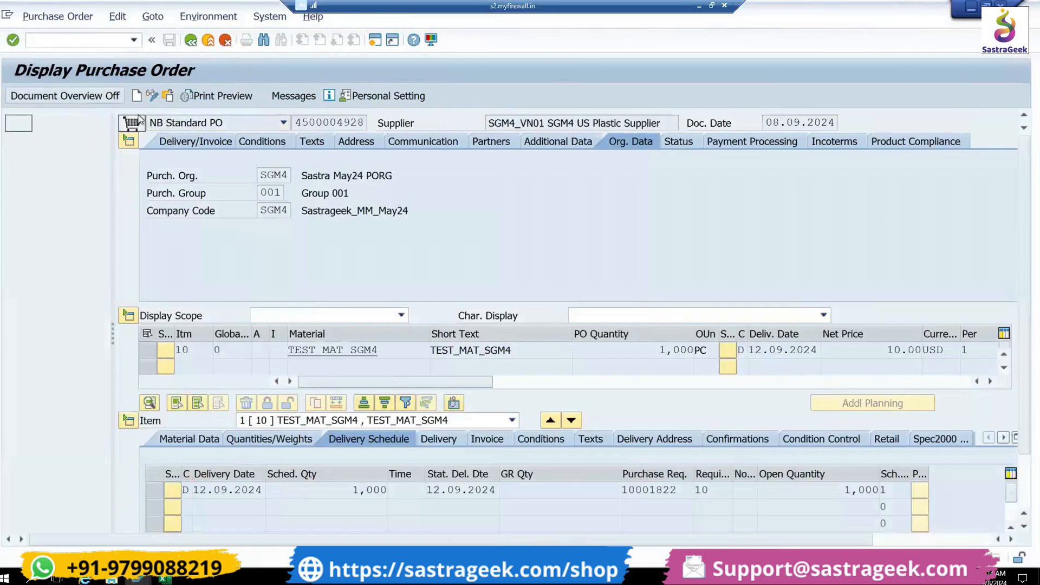
pyautogui.click(167, 97)
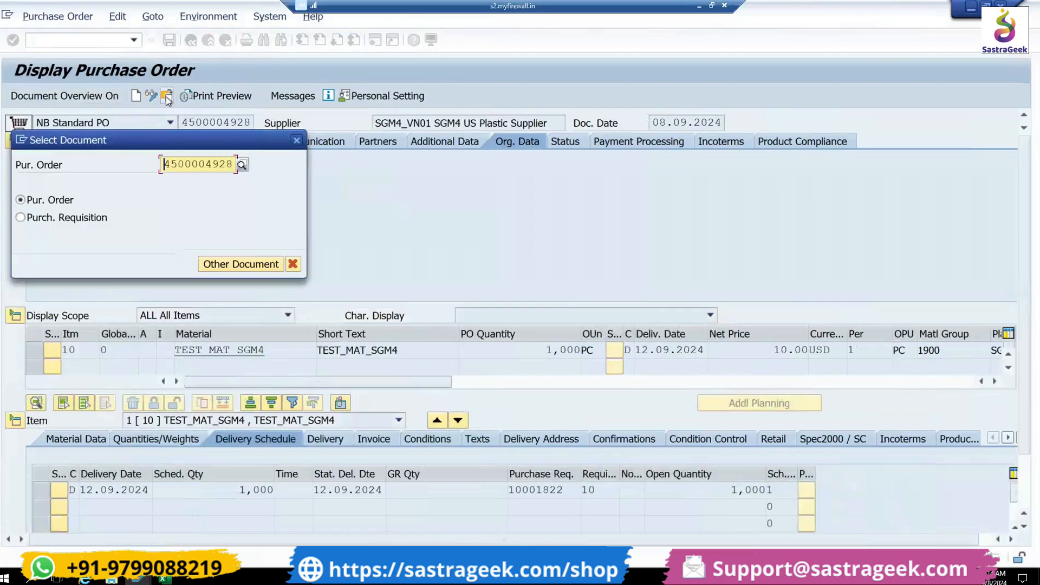
pyautogui.press('Return')
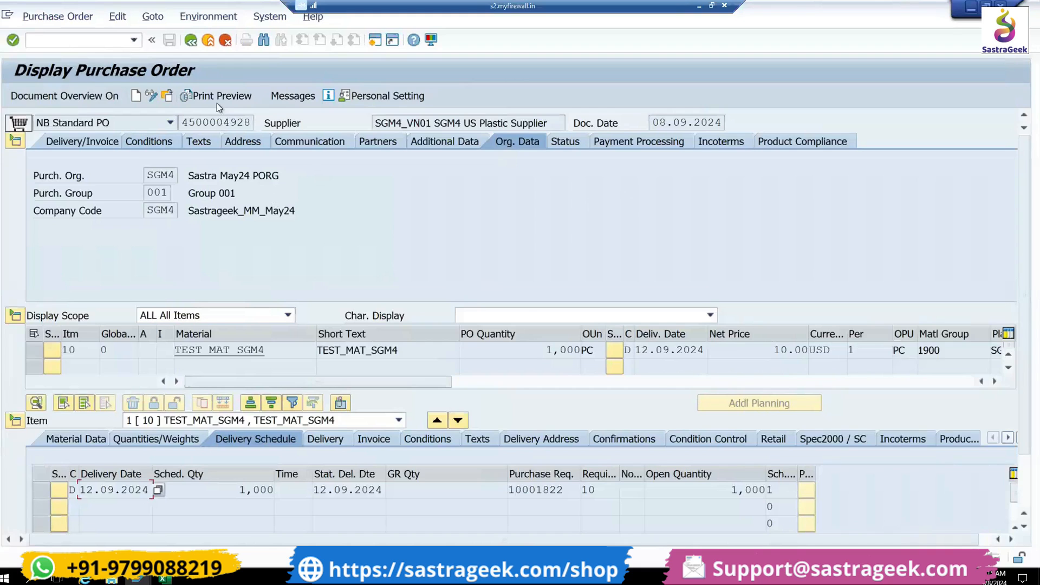
# - View the purchase order's output messages, return to the order, and display the print preview of output type PR01
pyautogui.click(248, 95)
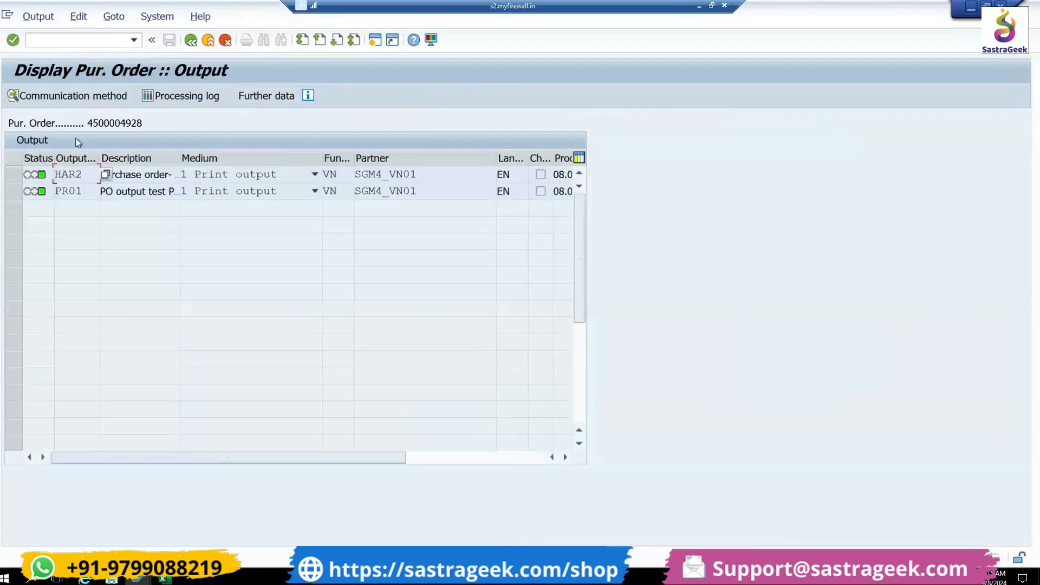
pyautogui.click(191, 40)
pyautogui.click(216, 100)
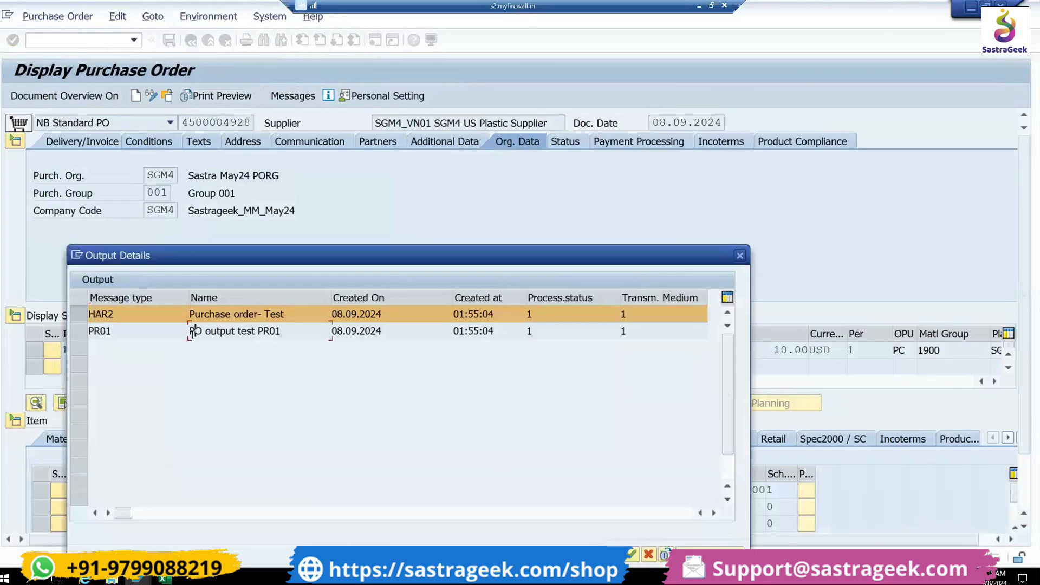
pyautogui.click(79, 331)
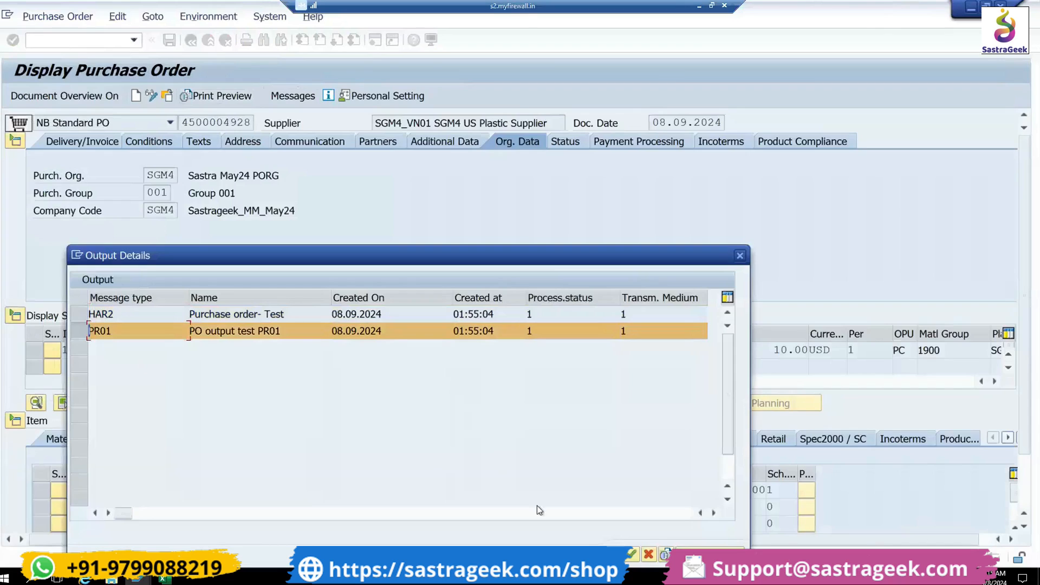
pyautogui.click(664, 554)
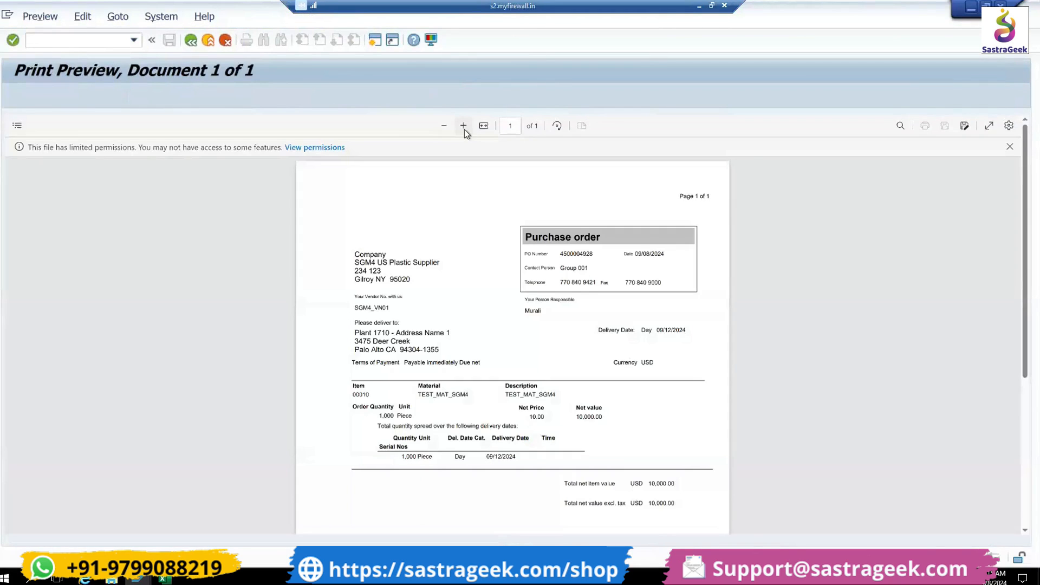
# - Enlarge the previewed purchase order and examine its supplier, header data, delivery address and item section
pyautogui.click(464, 126)
pyautogui.click(464, 125)
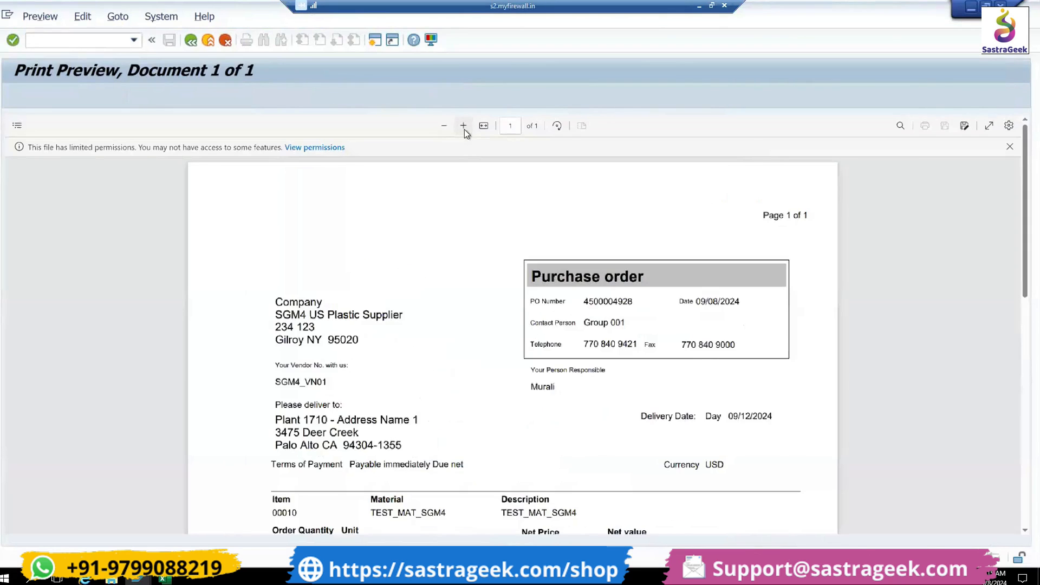
pyautogui.click(464, 126)
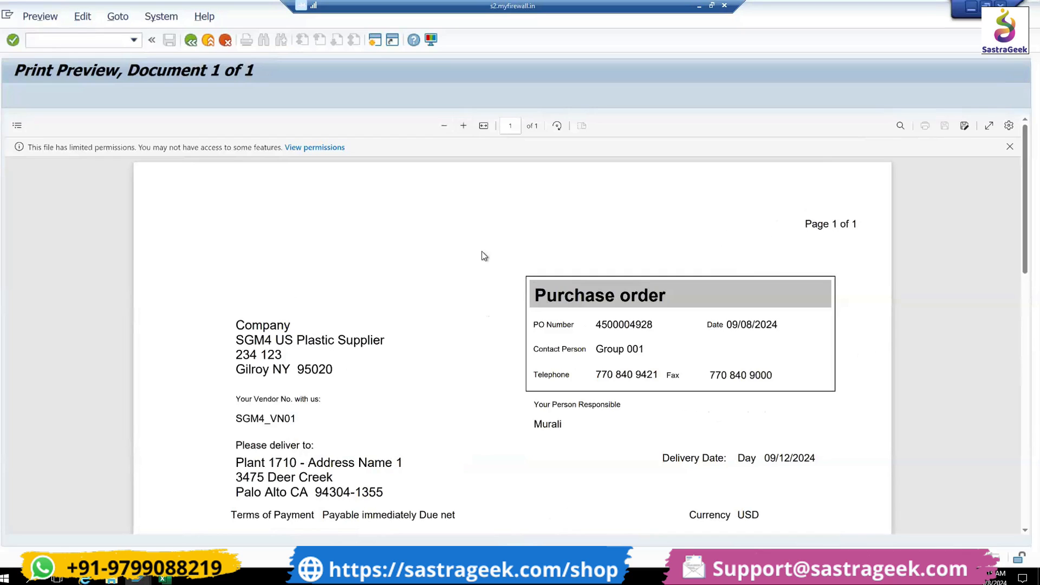
pyautogui.scroll(-4, 867, 295)
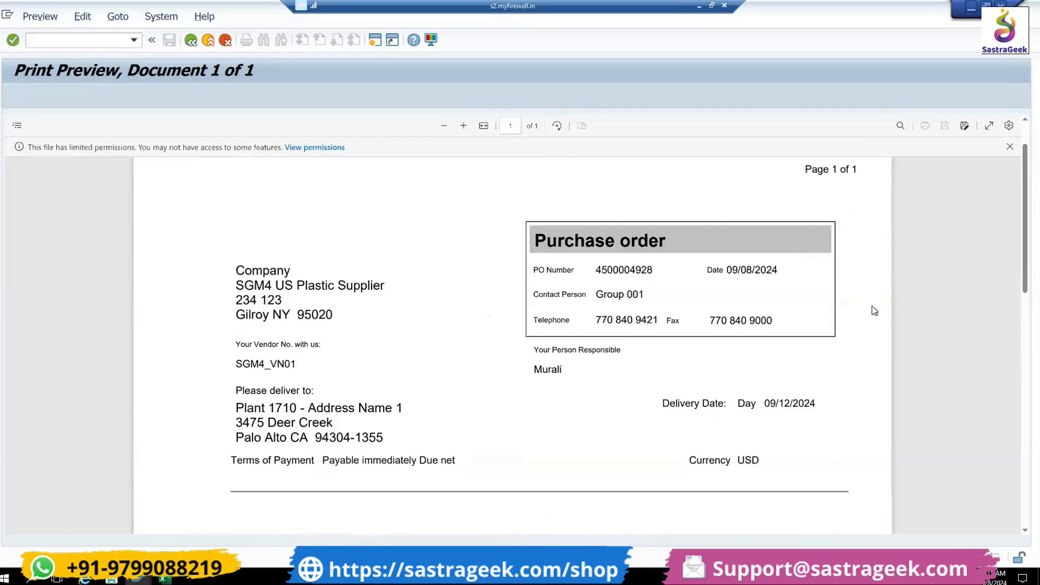
pyautogui.scroll(4, 884, 316)
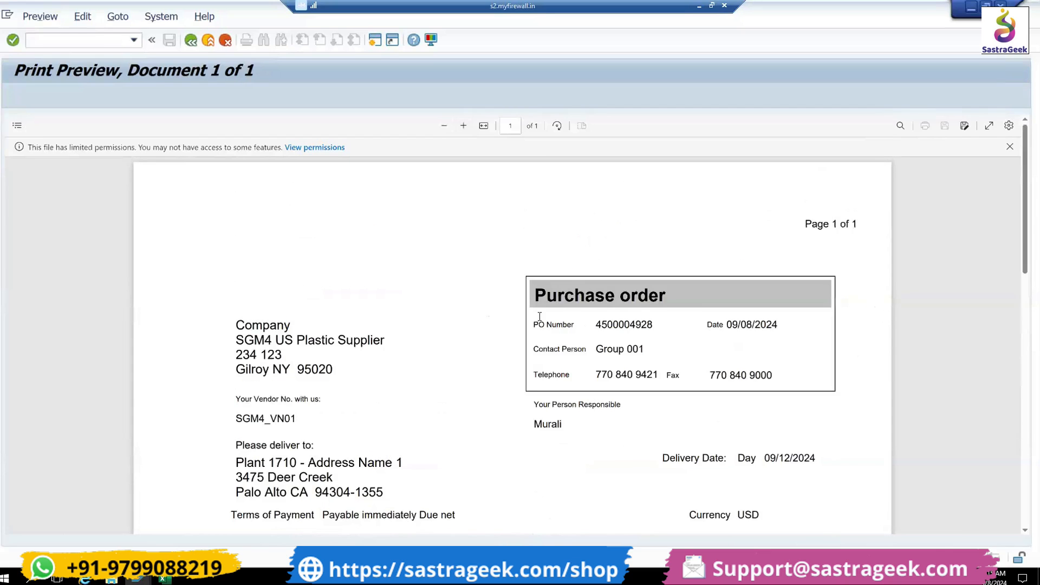
pyautogui.scroll(-2, 205, 378)
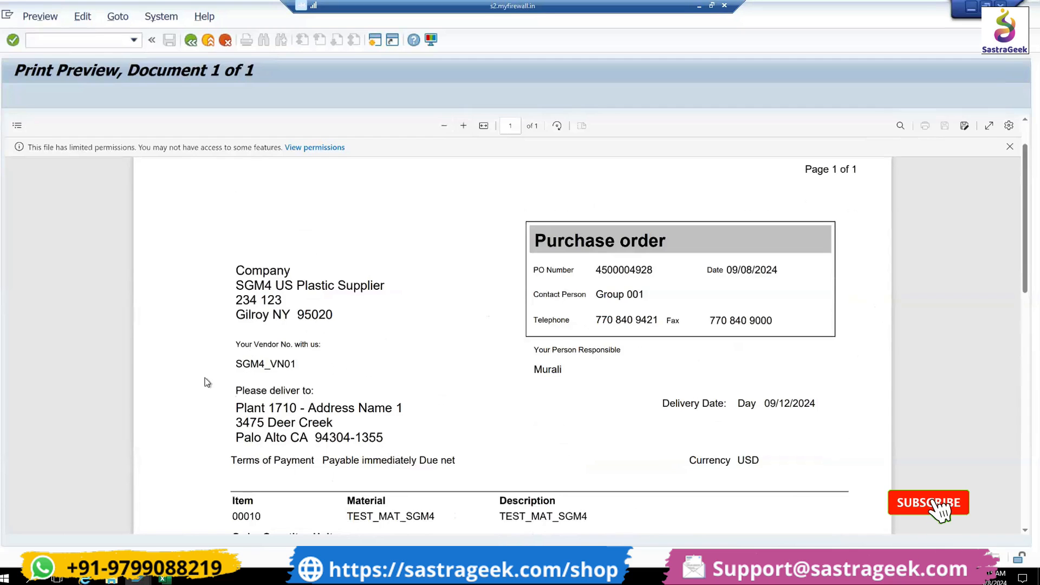
pyautogui.scroll(-8, 319, 423)
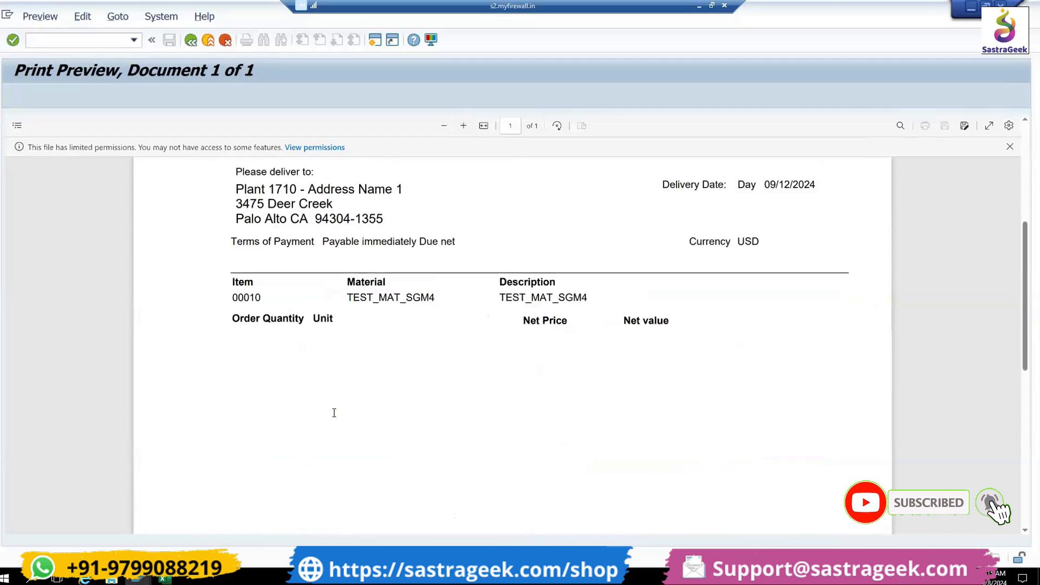
pyautogui.scroll(6, 331, 425)
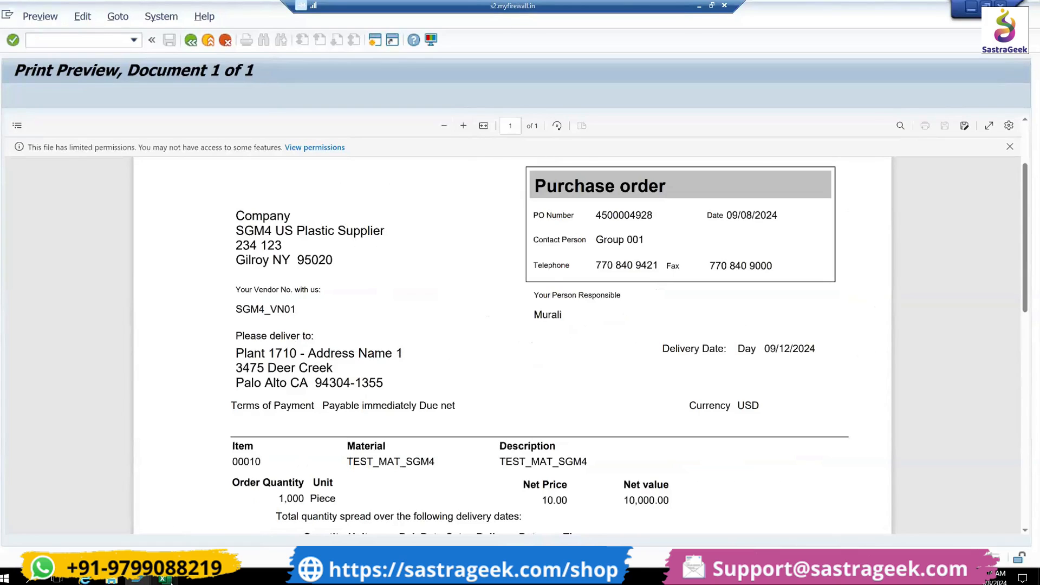
# - Switch to Excel, highlight the purchasing organization, purchasing group and company code values in D6:D8, and return to the SAP preview
pyautogui.click(163, 579)
pyautogui.click(619, 356)
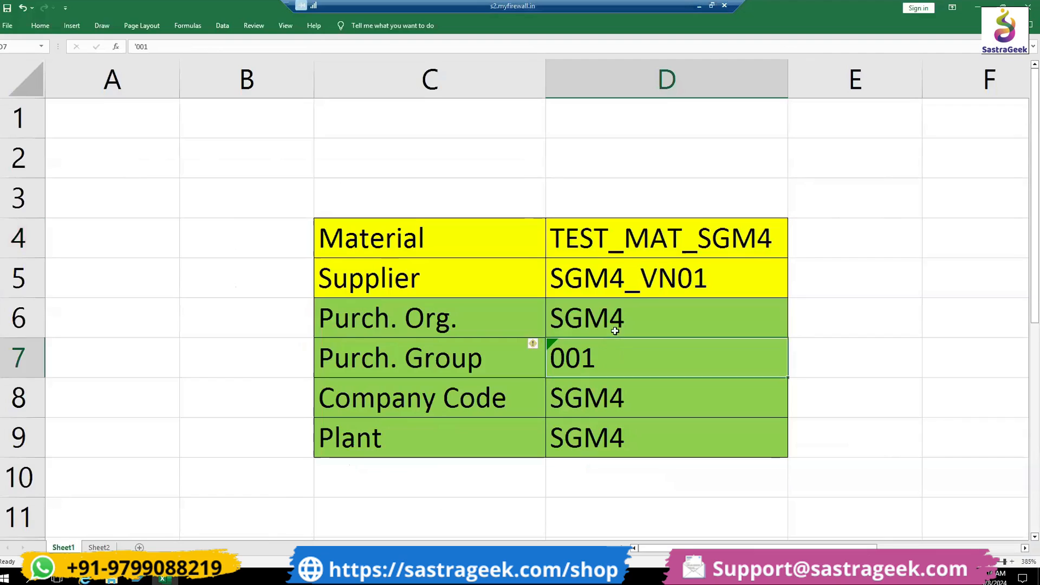
pyautogui.moveTo(616, 328); pyautogui.dragTo(619, 408)
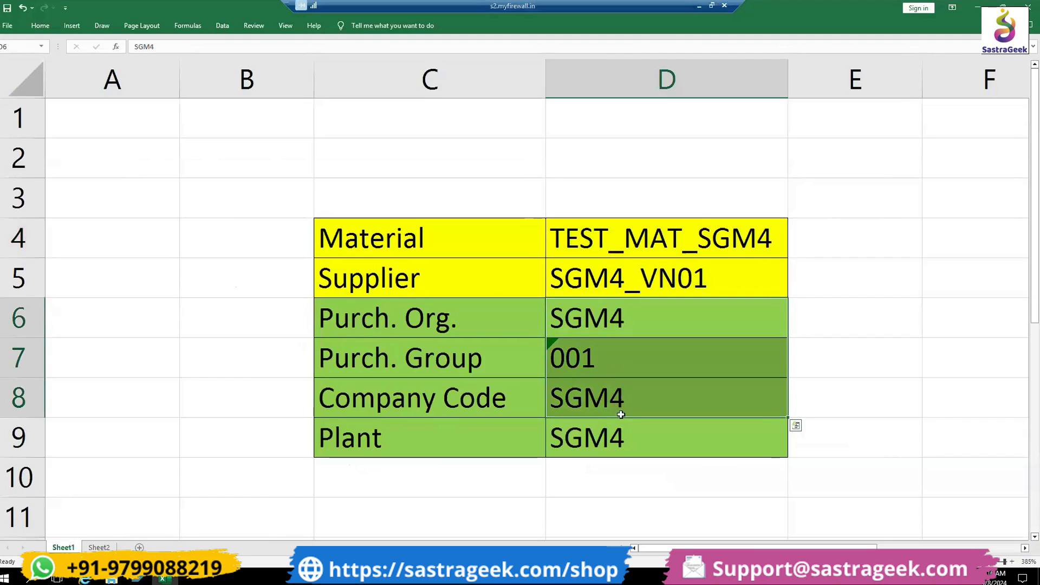
pyautogui.hotkey('alt', 'Tab')
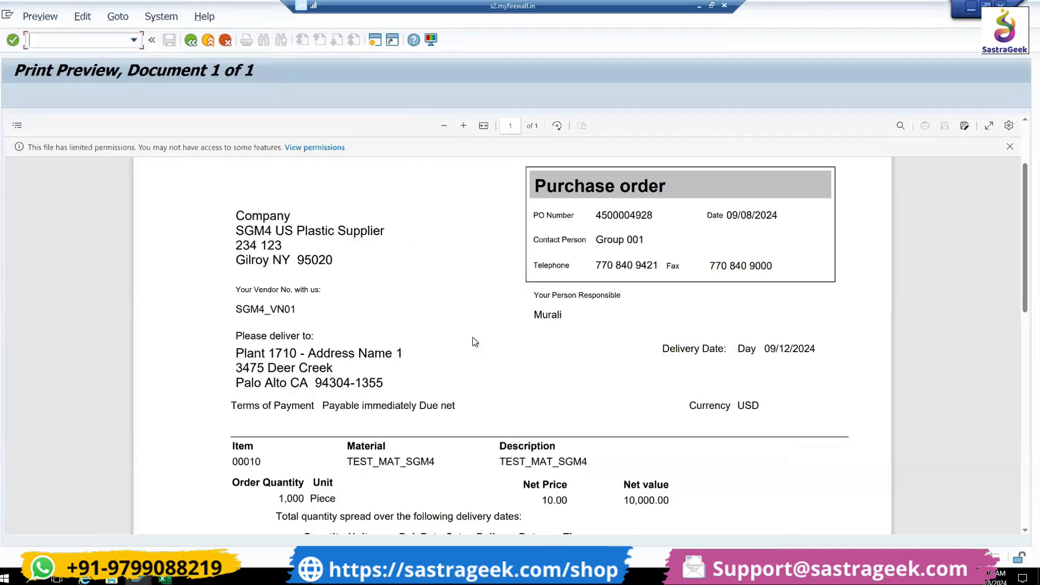
# - Examine the printed order's material, quantity, prices, totals and delivery date, and close the preview and output details
pyautogui.scroll(-3, 473, 347)
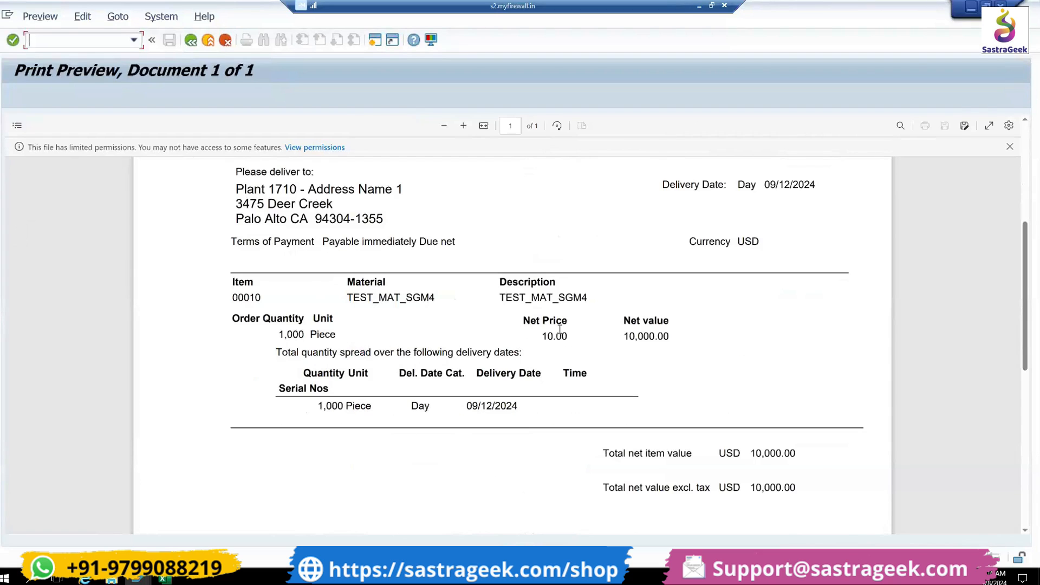
pyautogui.scroll(-6, 648, 346)
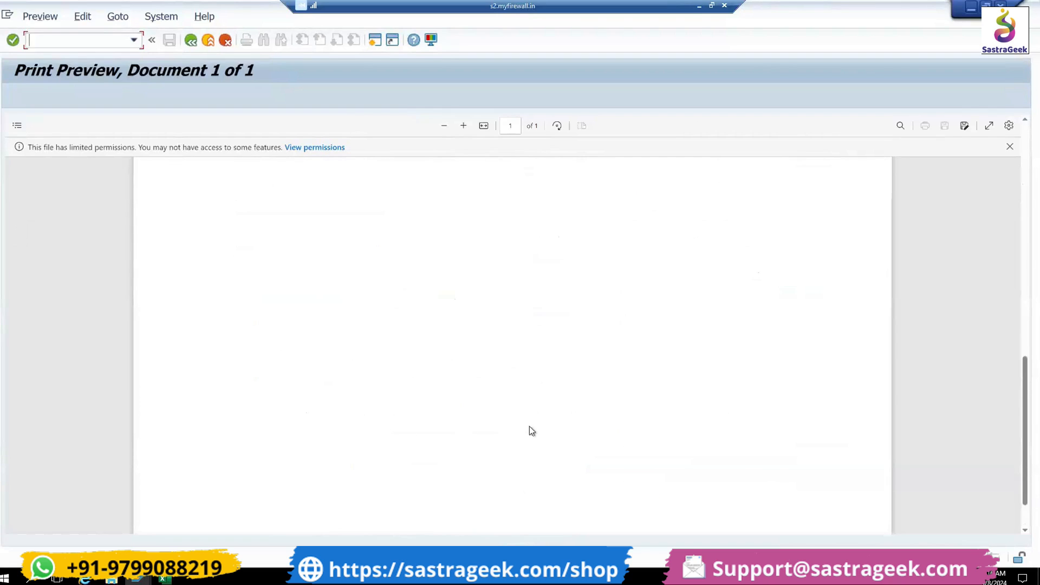
pyautogui.scroll(8, 530, 430)
pyautogui.scroll(3, 378, 278)
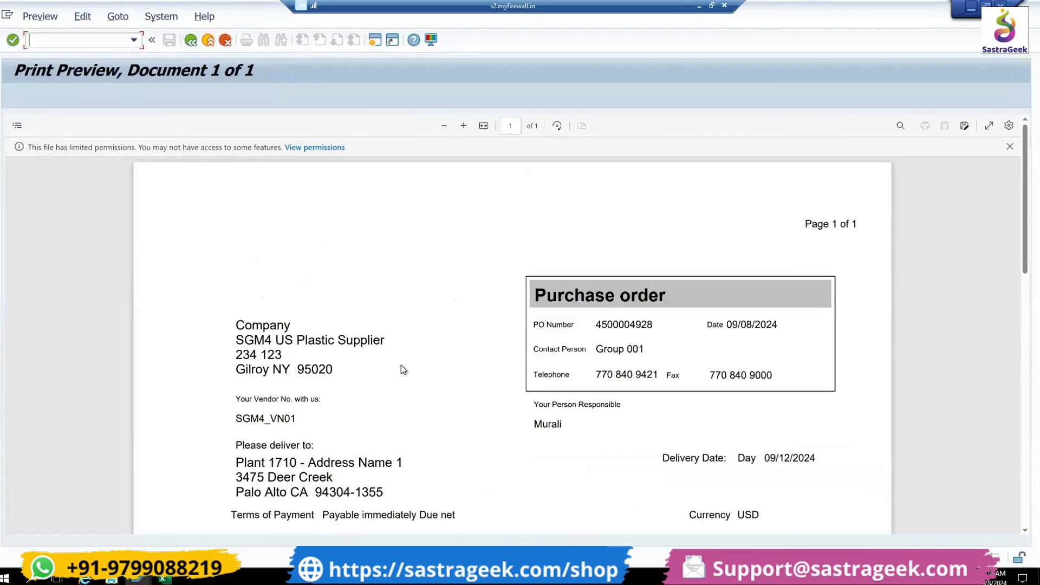
pyautogui.scroll(-2, 401, 365)
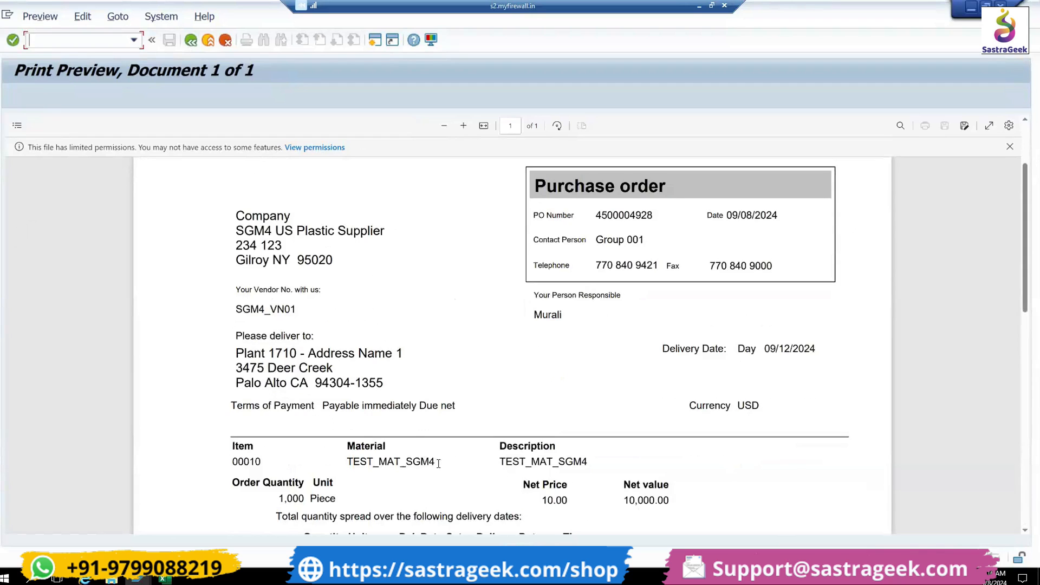
pyautogui.moveTo(439, 463); pyautogui.dragTo(350, 464)
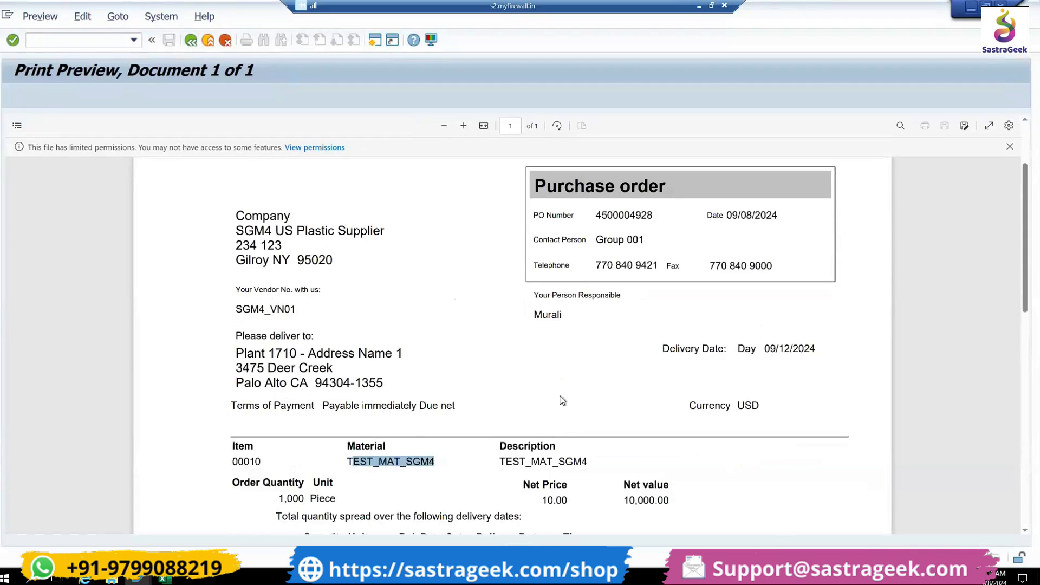
pyautogui.scroll(-1, 544, 441)
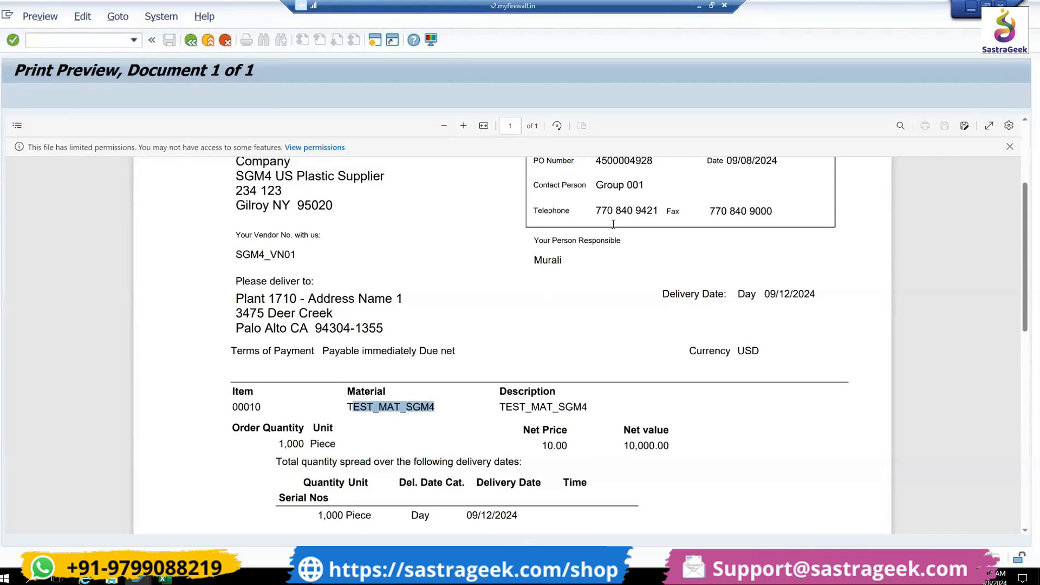
pyautogui.moveTo(770, 294); pyautogui.dragTo(792, 295)
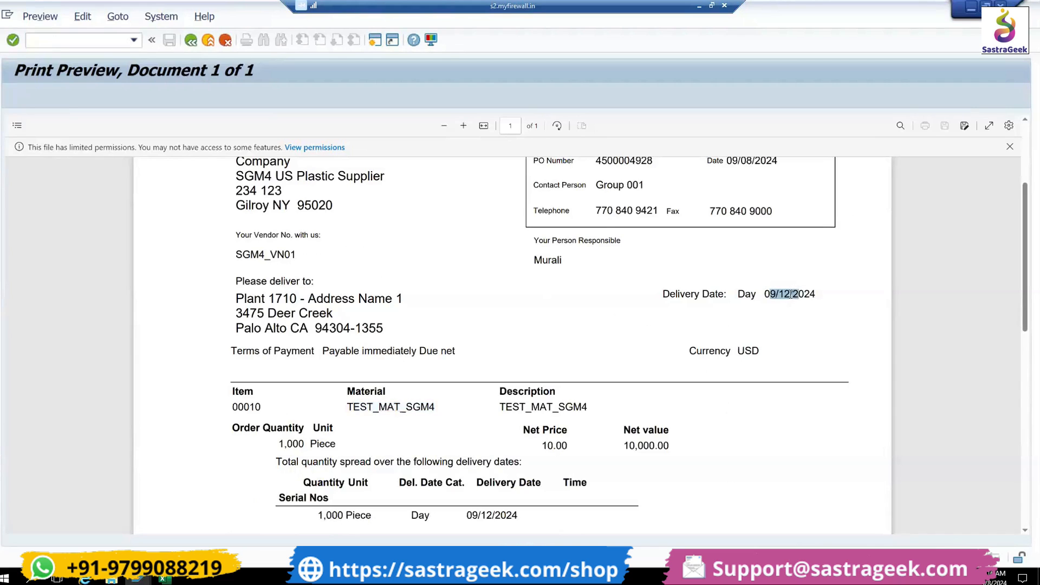
pyautogui.click(792, 293)
pyautogui.click(193, 42)
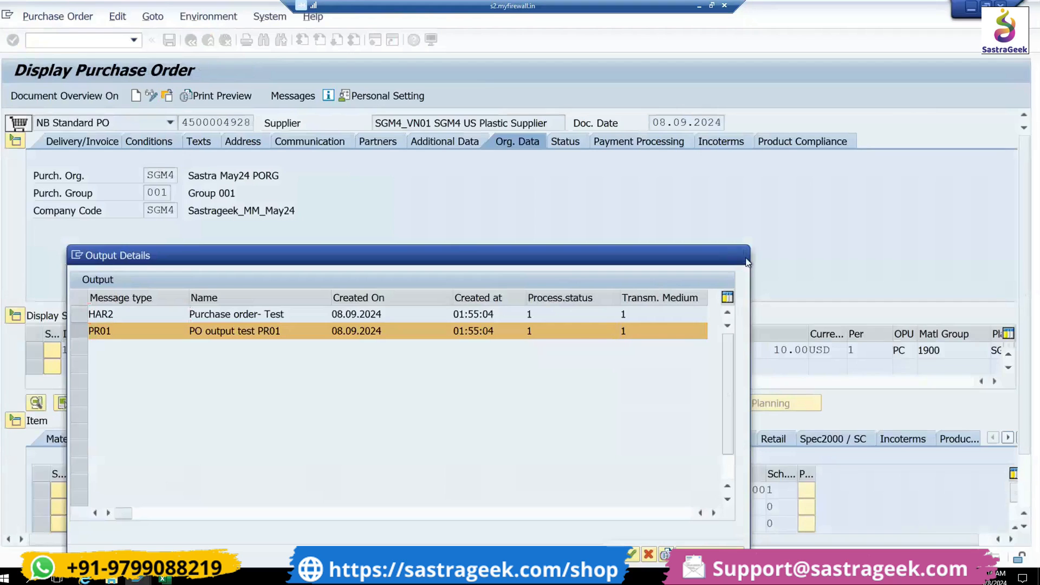
pyautogui.click(740, 255)
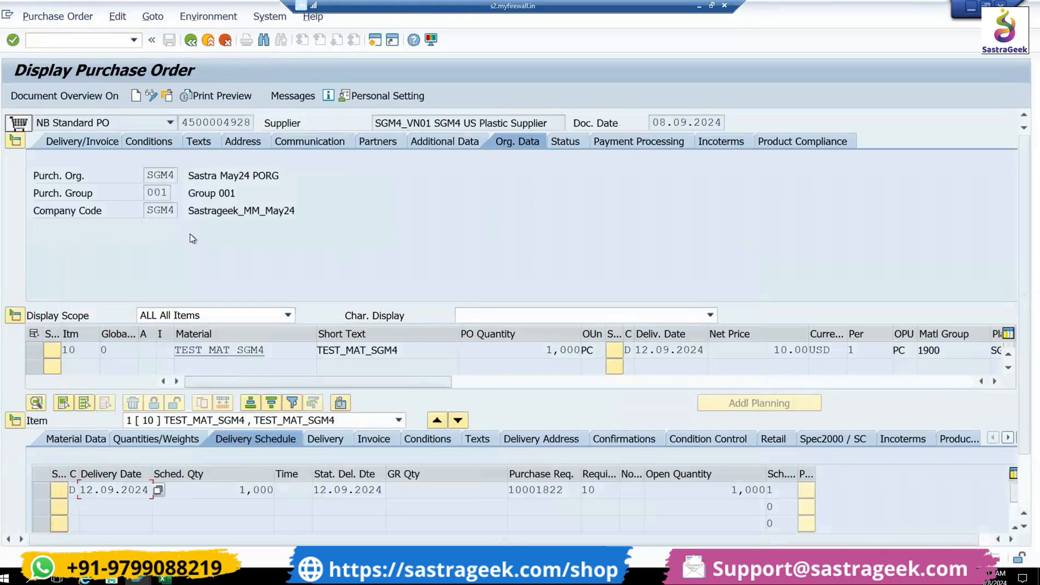
# - Start transaction MIGO and choose A01 Goods Receipt with reference document R01 Purchase Order
pyautogui.click(116, 40)
pyautogui.write('/NMIGO')
pyautogui.press('Return')
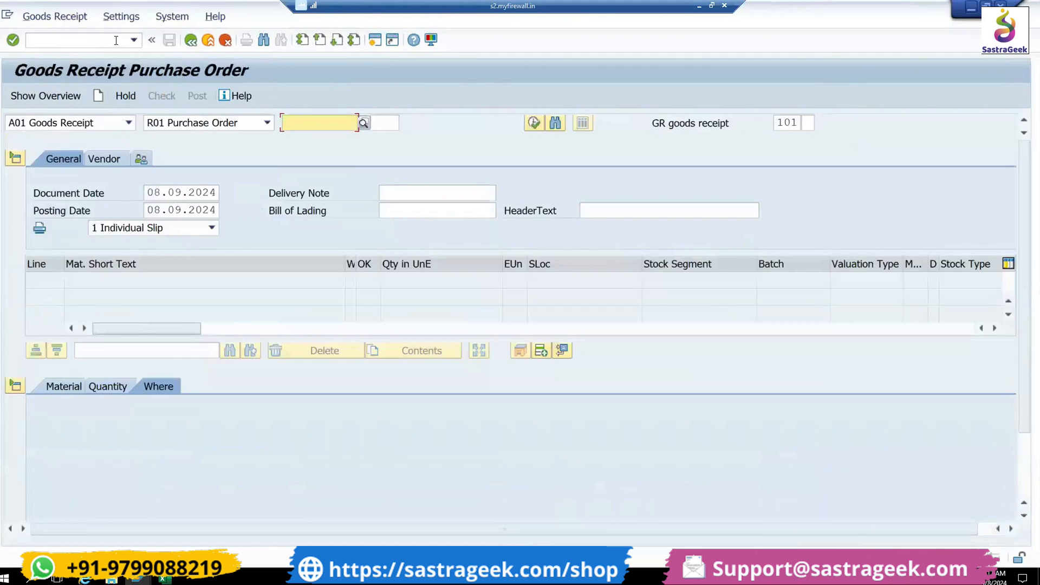
pyautogui.click(88, 126)
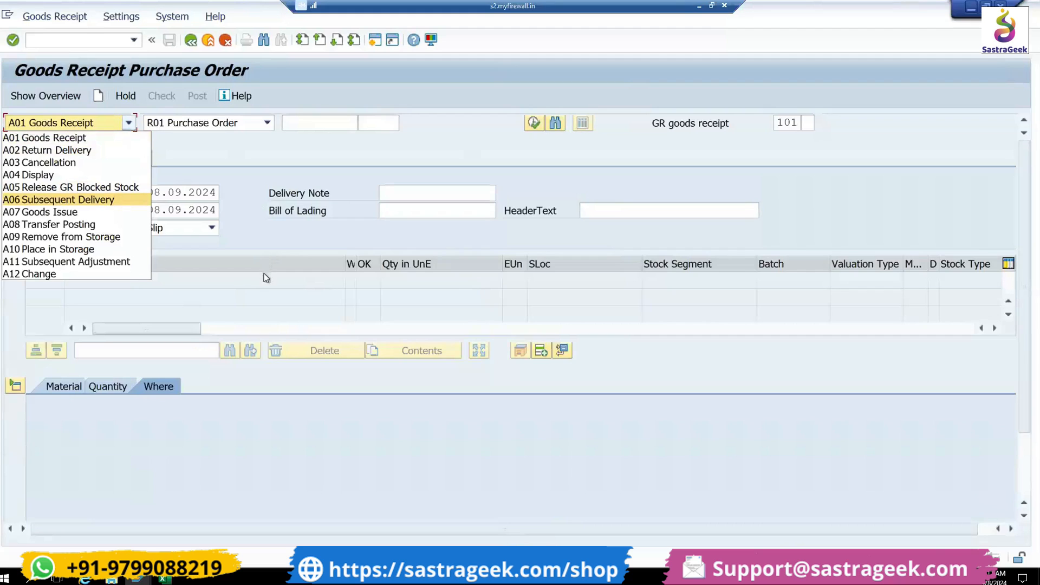
pyautogui.click(47, 138)
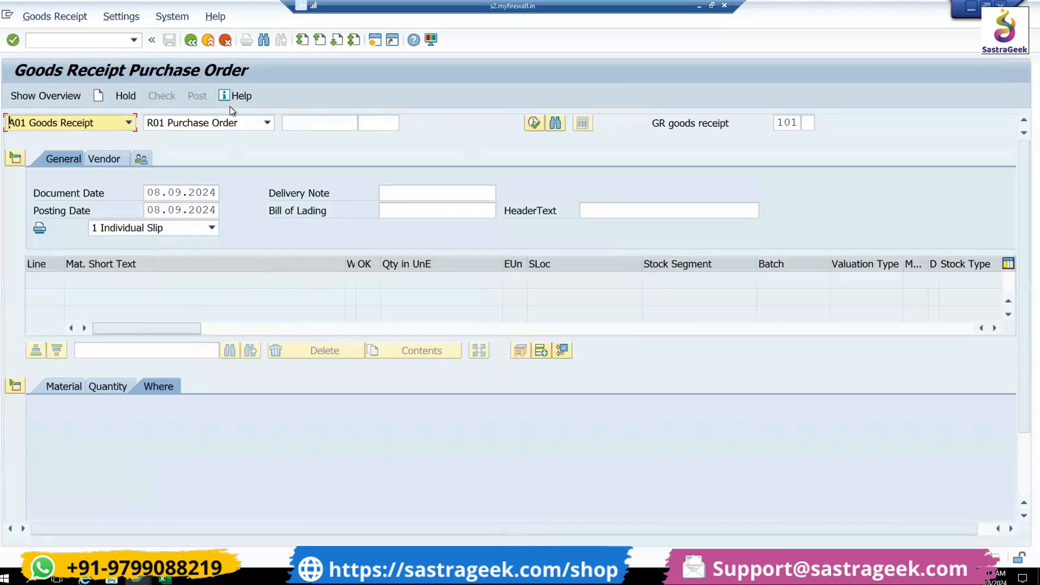
pyautogui.click(238, 120)
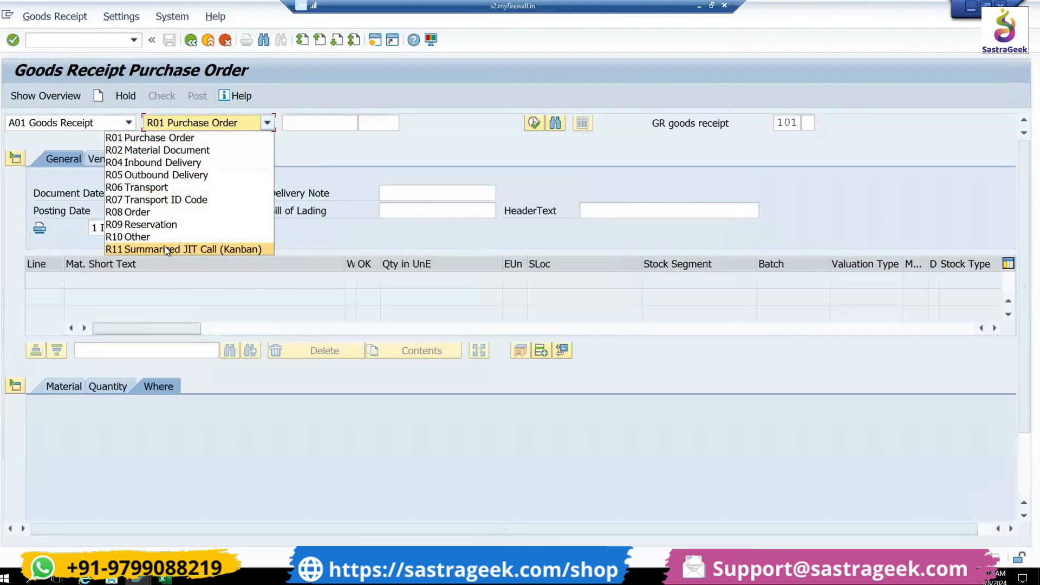
pyautogui.click(147, 140)
# - Load the goods receipt items from the purchase order using its copied number
pyautogui.click(285, 121)
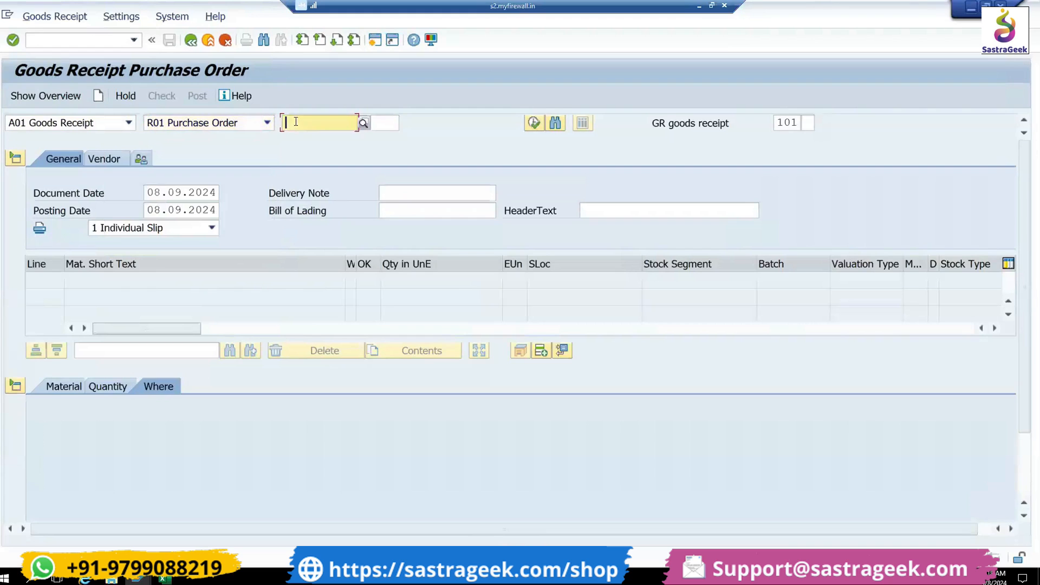
pyautogui.hotkey('ctrl', 'v')
pyautogui.press('Return')
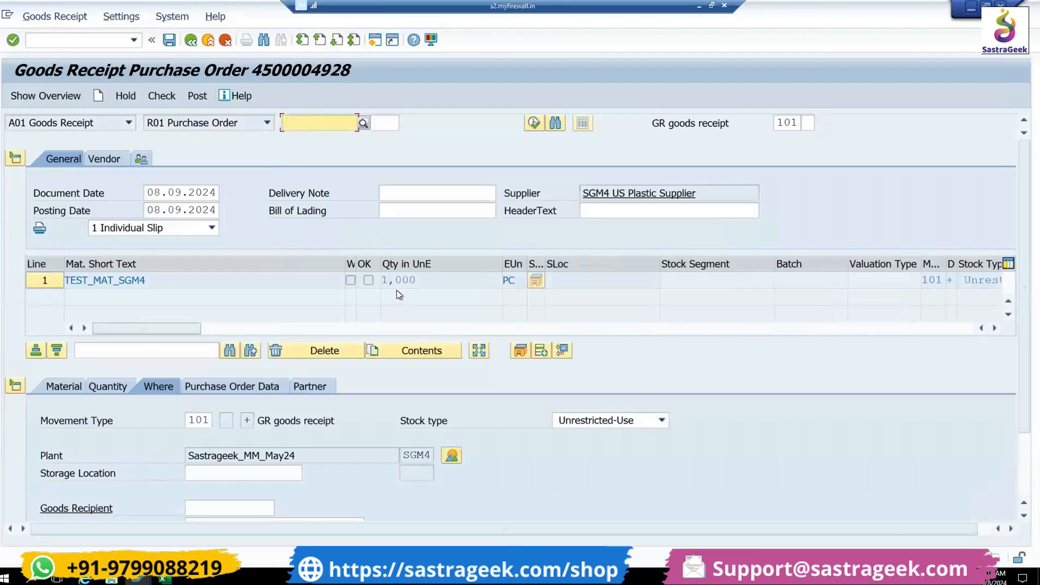
# - Examine the receipt item's material, quantity, movement type, stock type, plant and storage location details
pyautogui.click(76, 386)
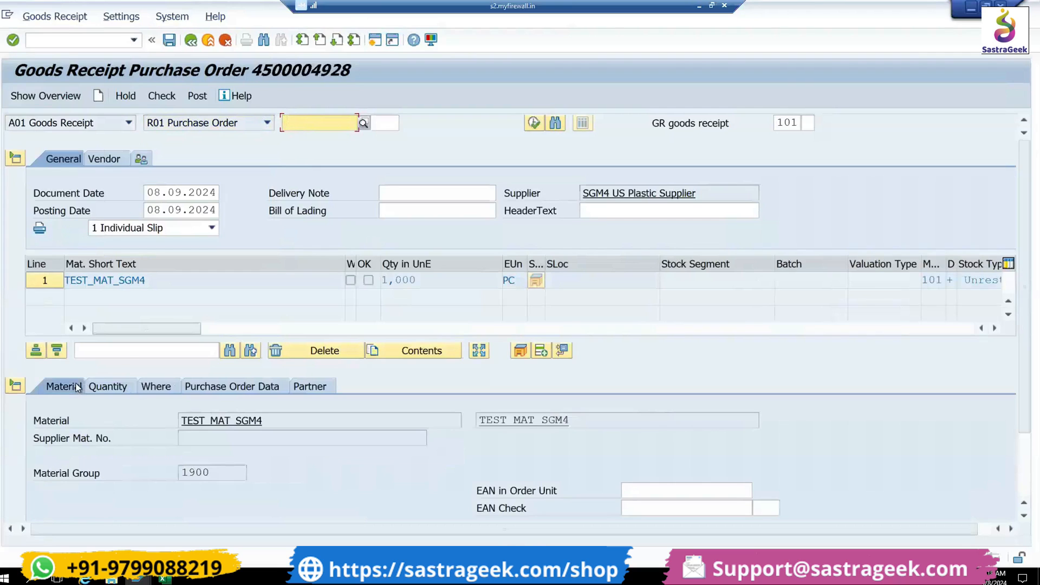
pyautogui.click(111, 386)
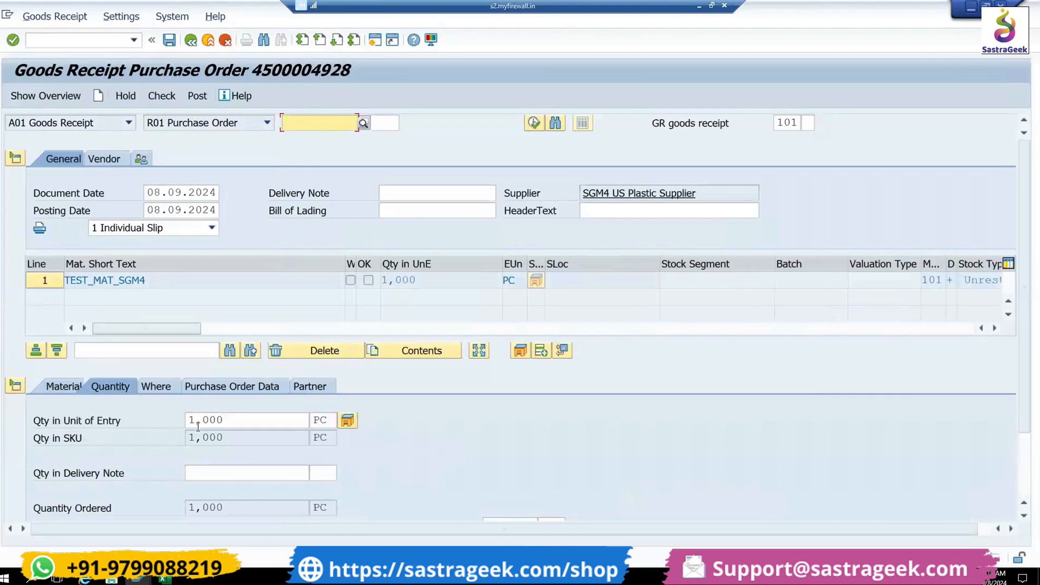
pyautogui.click(151, 389)
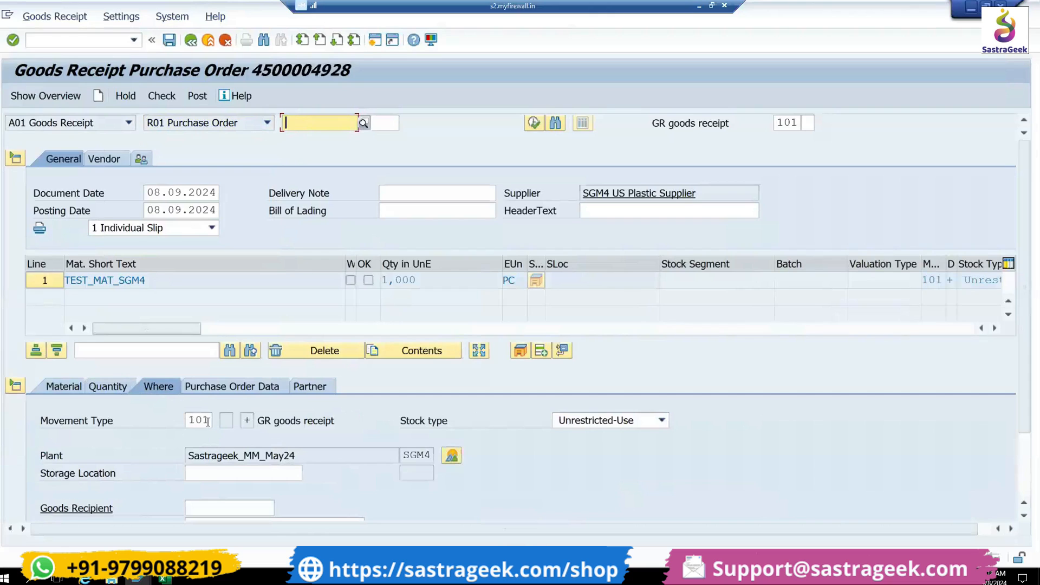
pyautogui.click(187, 421)
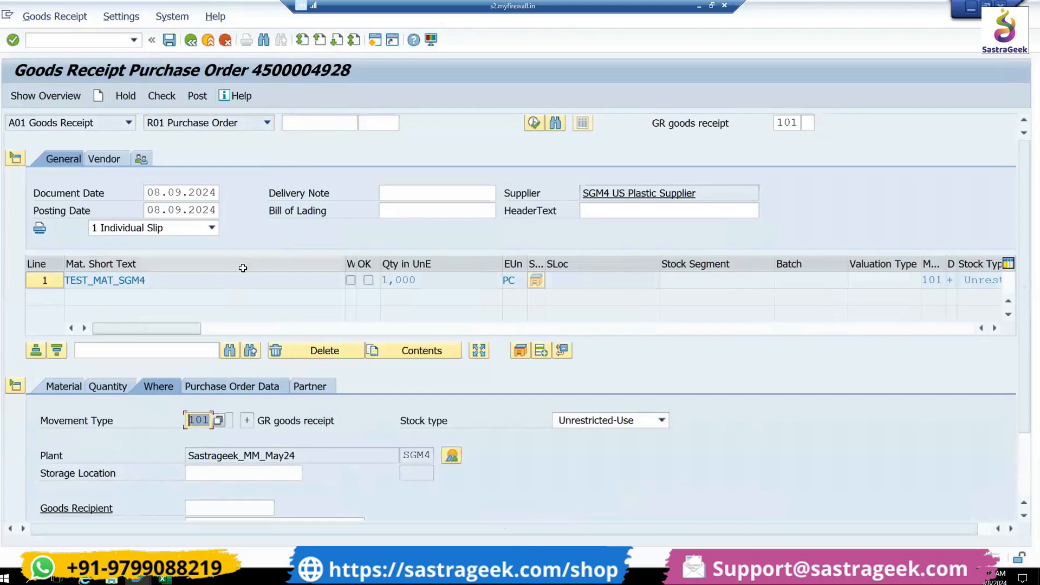
pyautogui.click(210, 421)
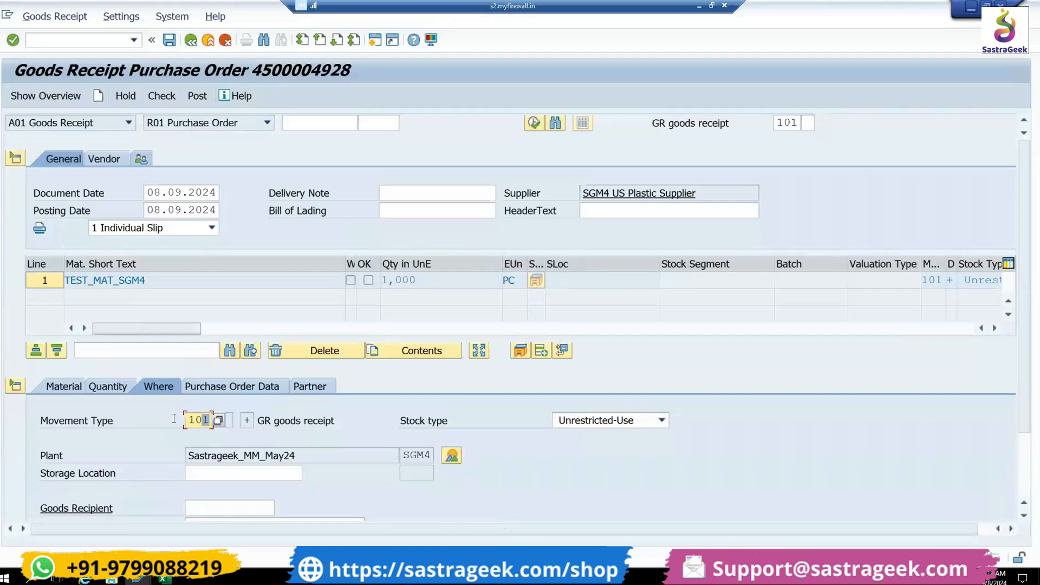
pyautogui.scroll(-3, 143, 493)
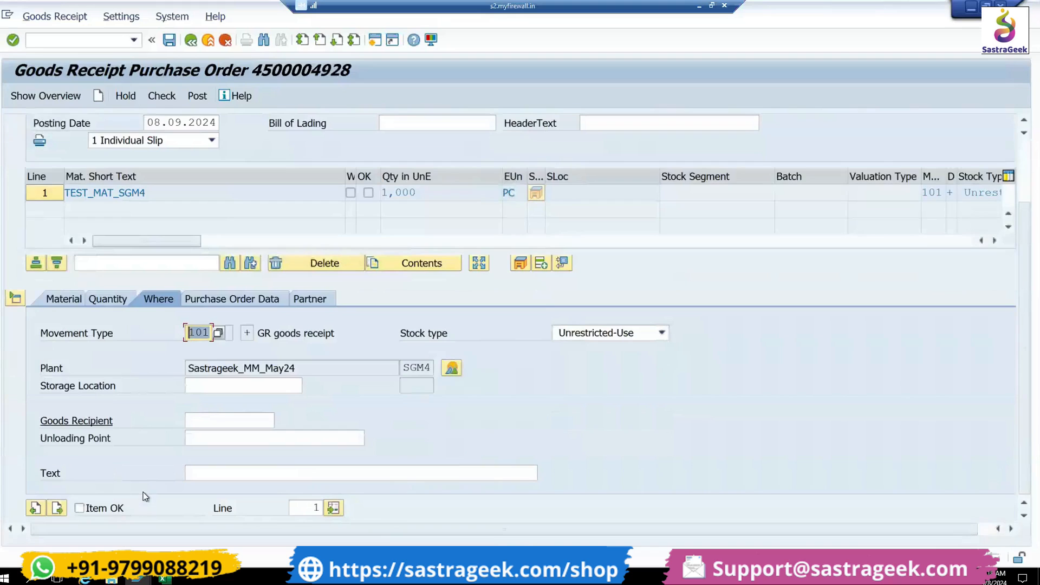
# - Set the receipt item's storage location to MTM (Std. storage 1) from the entries available for plant SGM4
pyautogui.moveTo(316, 368); pyautogui.dragTo(196, 374)
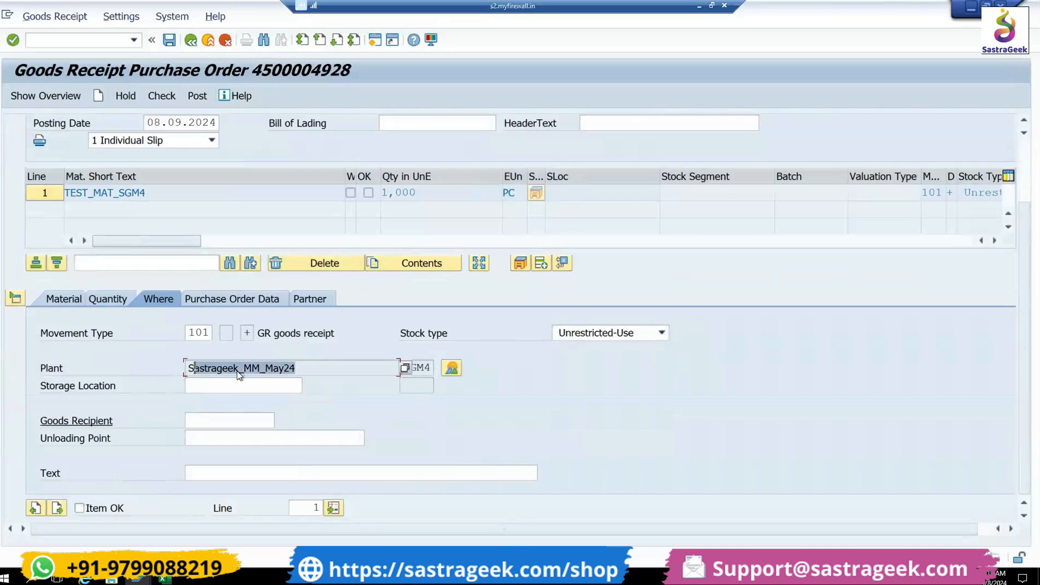
pyautogui.moveTo(298, 368); pyautogui.dragTo(153, 363)
pyautogui.click(240, 385)
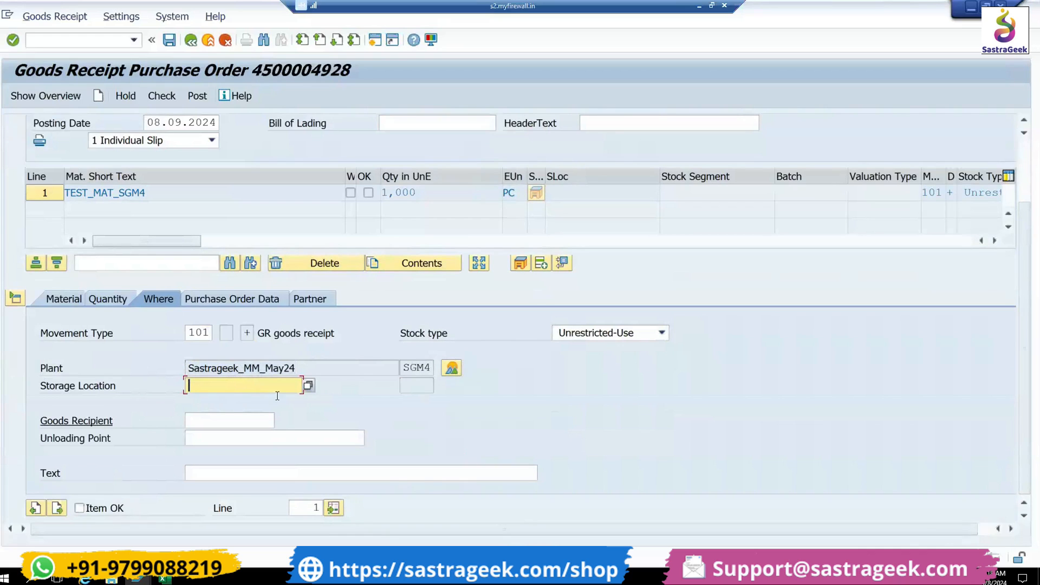
pyautogui.click(307, 386)
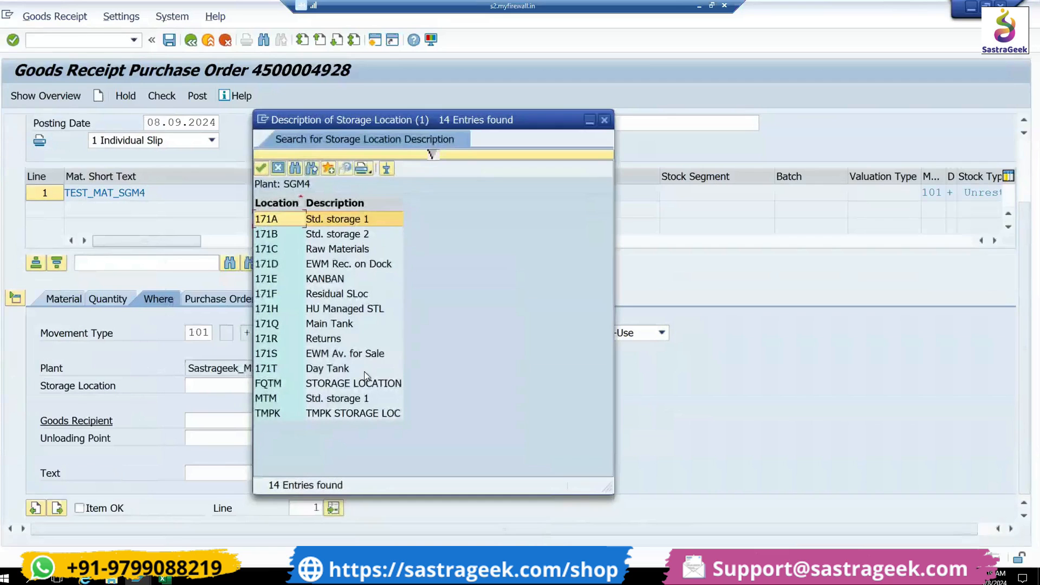
pyautogui.doubleClick(336, 399)
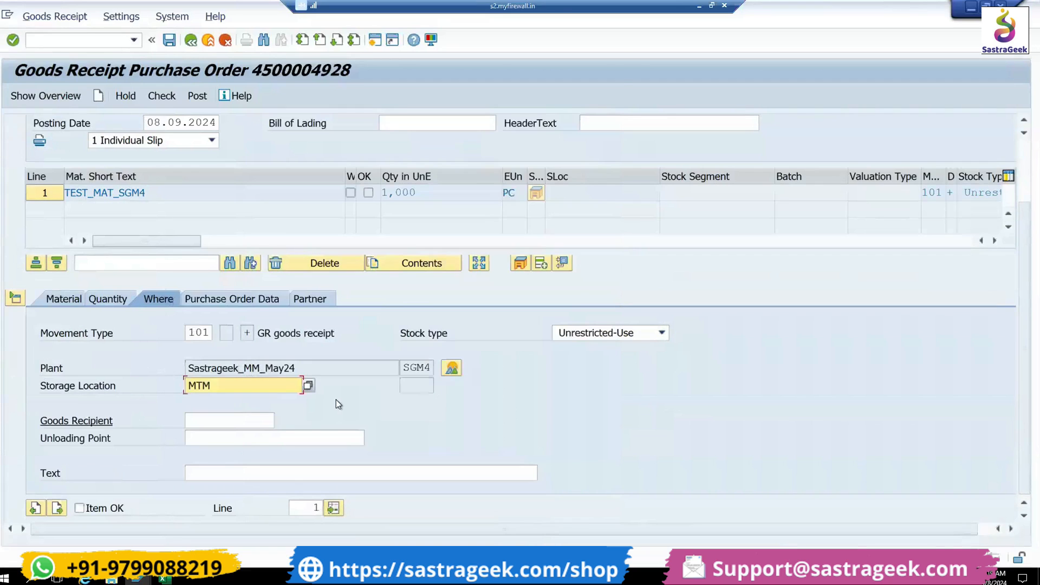
pyautogui.press('Return')
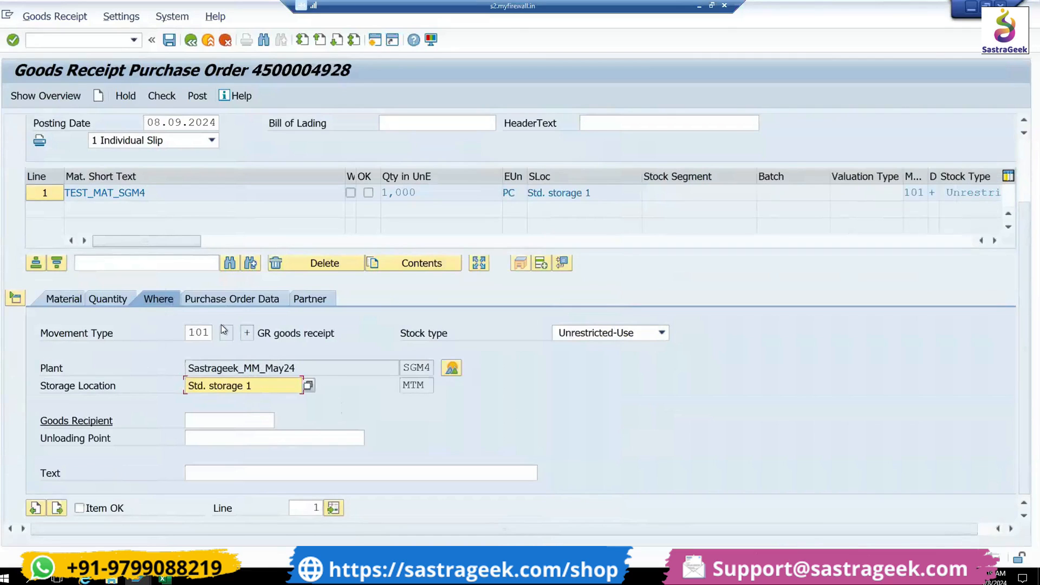
# - Review the item's purchase order and vendor data, mark the item OK, and check and post the goods receipt
pyautogui.click(232, 299)
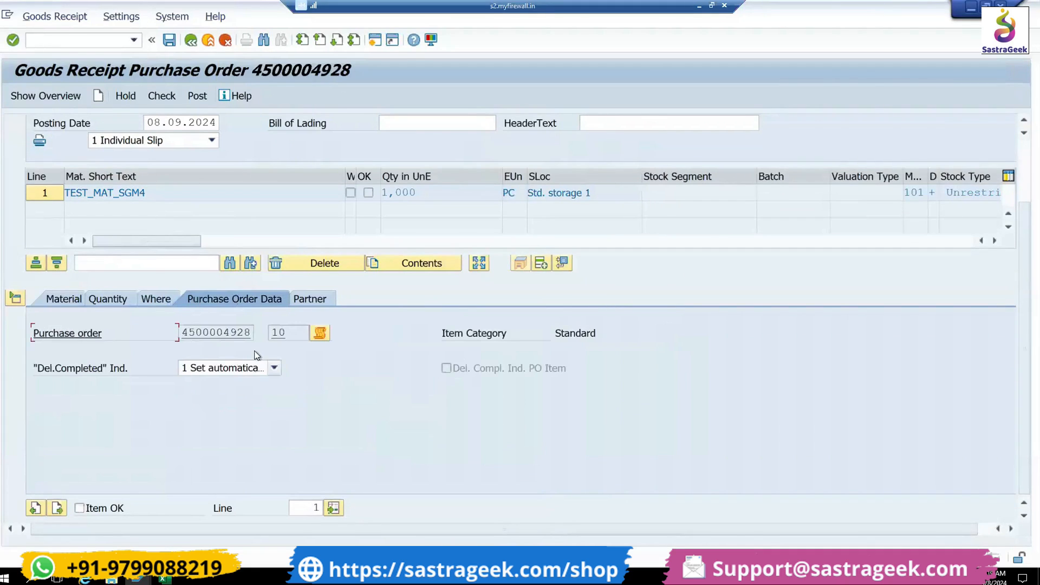
pyautogui.click(326, 302)
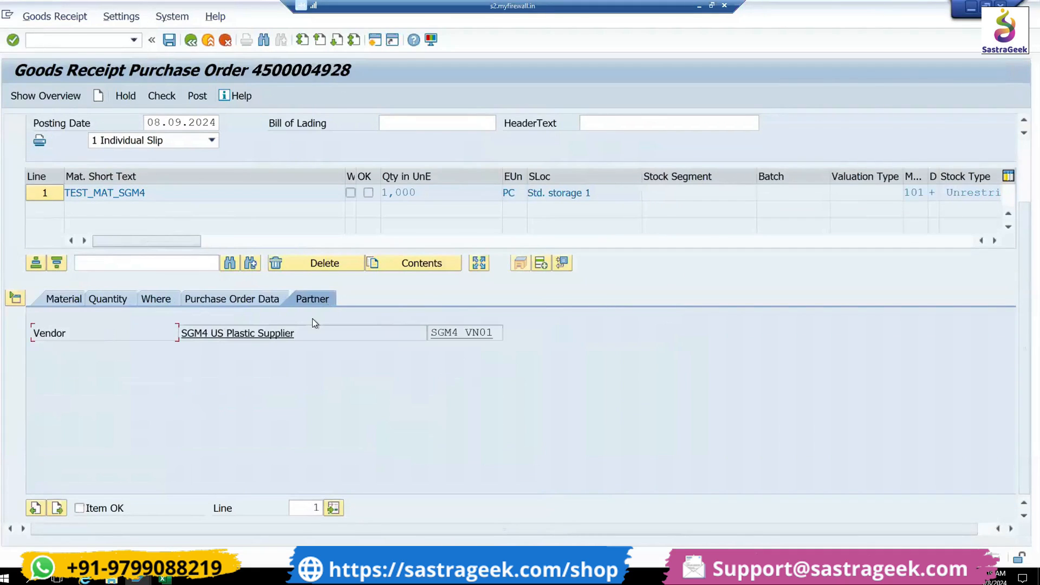
pyautogui.click(164, 300)
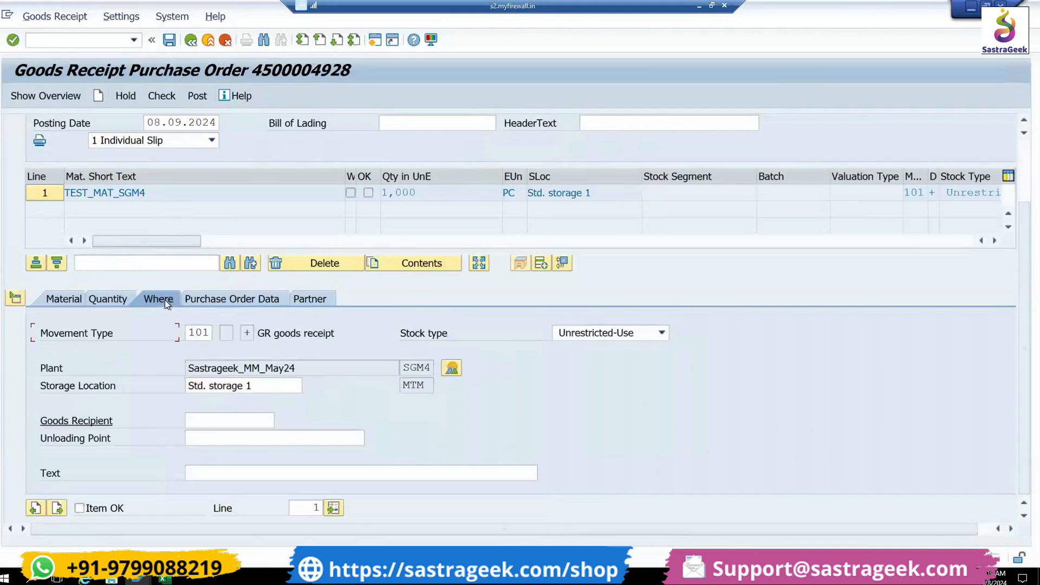
pyautogui.click(109, 510)
pyautogui.click(167, 96)
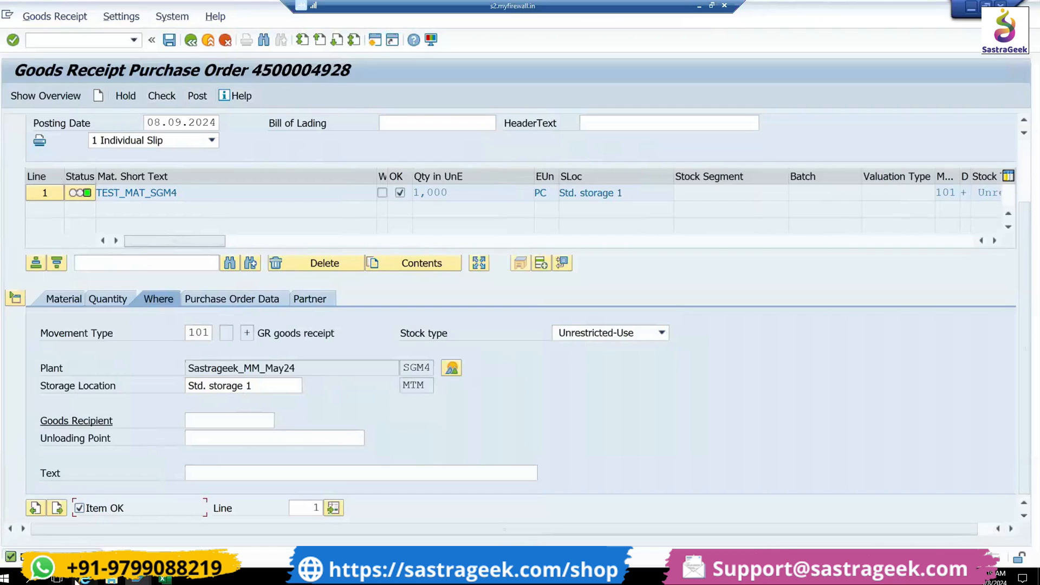
pyautogui.click(198, 96)
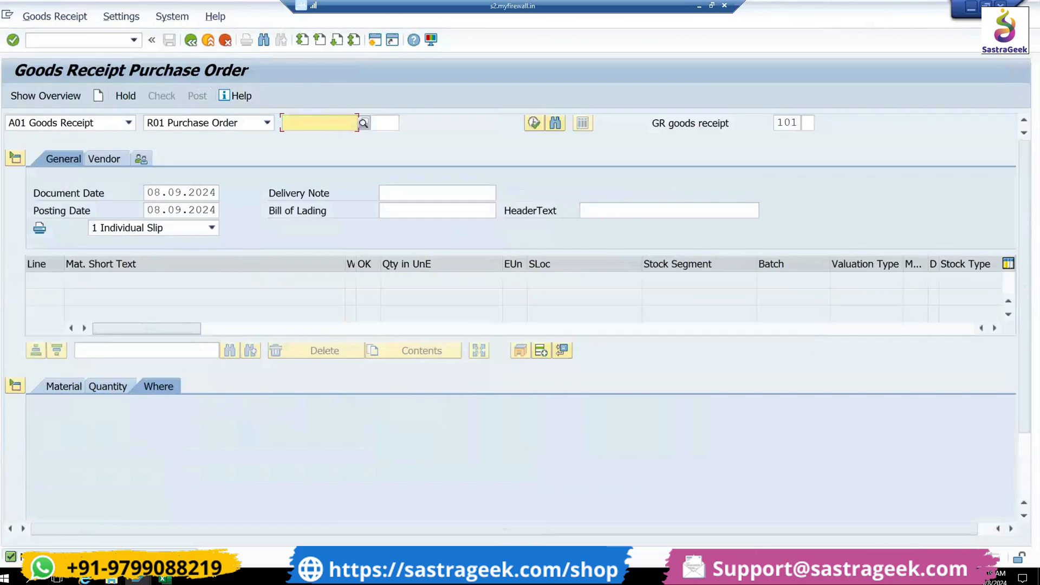
# - Display the purchase order in ME23N, inspect the goods receipt material document from its history, and return to the start screen
pyautogui.click(105, 41)
pyautogui.write('/NME23N')
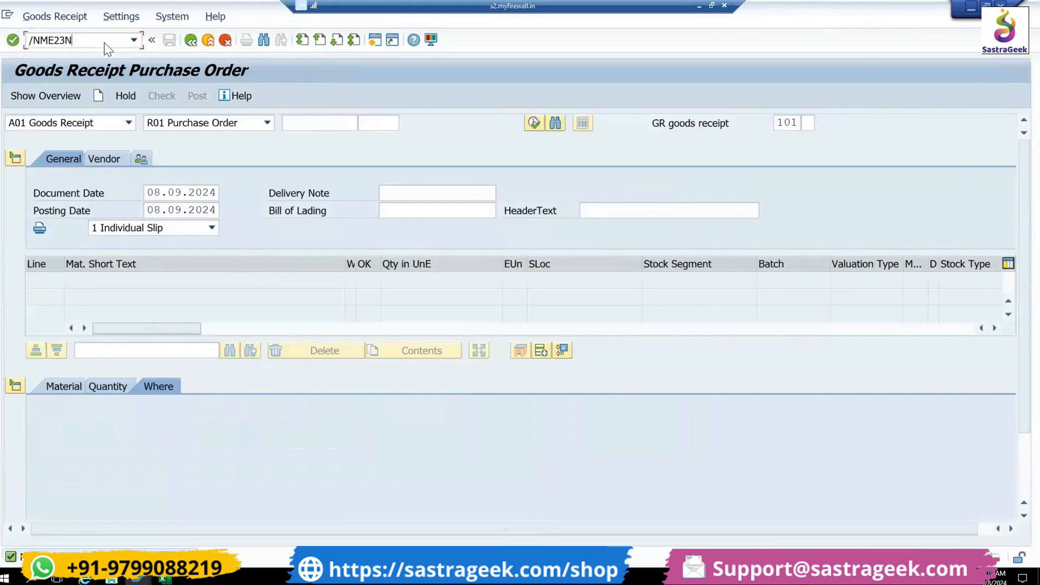
pyautogui.press('Return')
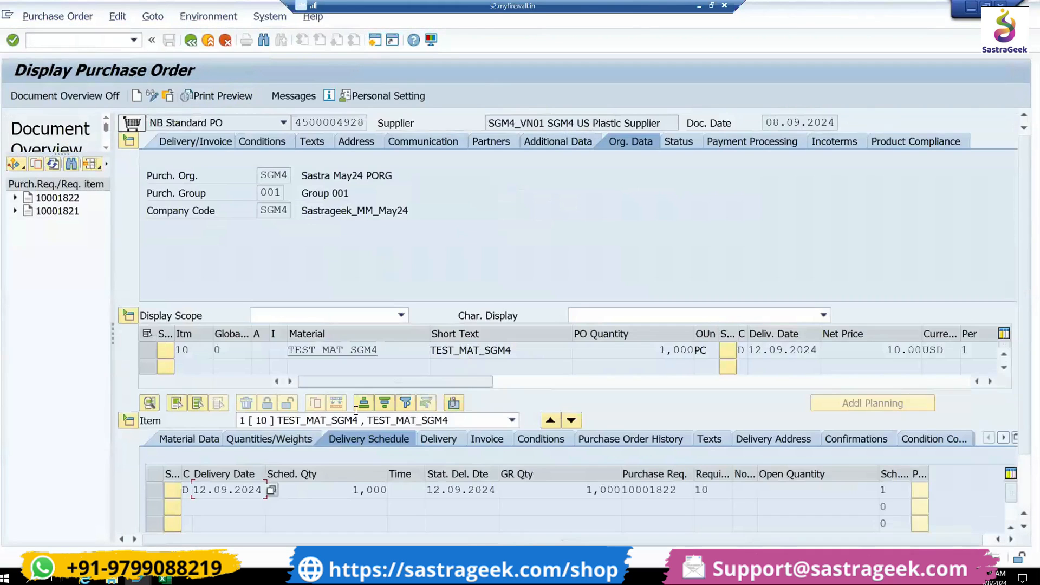
pyautogui.click(662, 446)
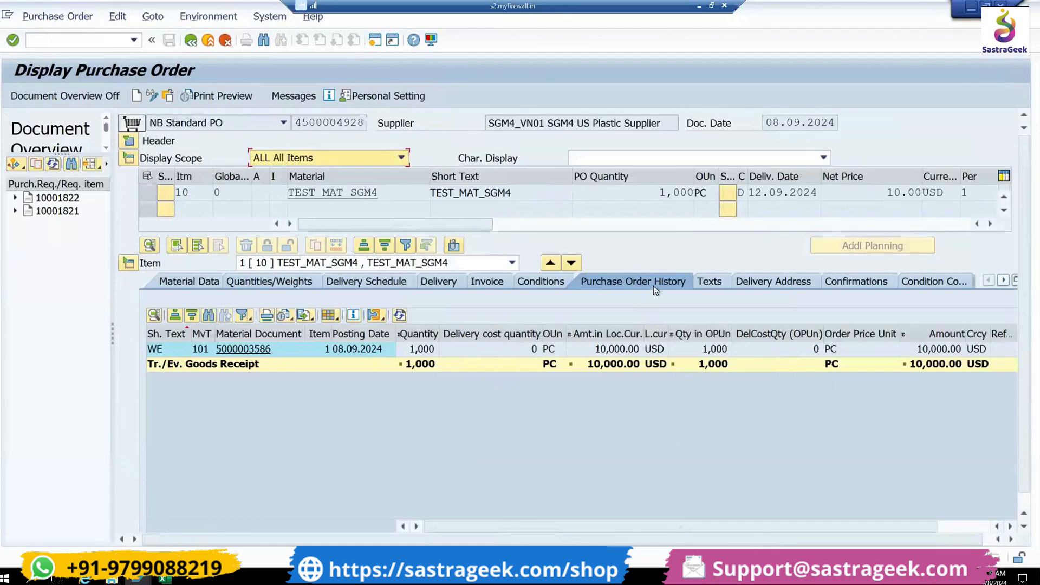
pyautogui.click(243, 353)
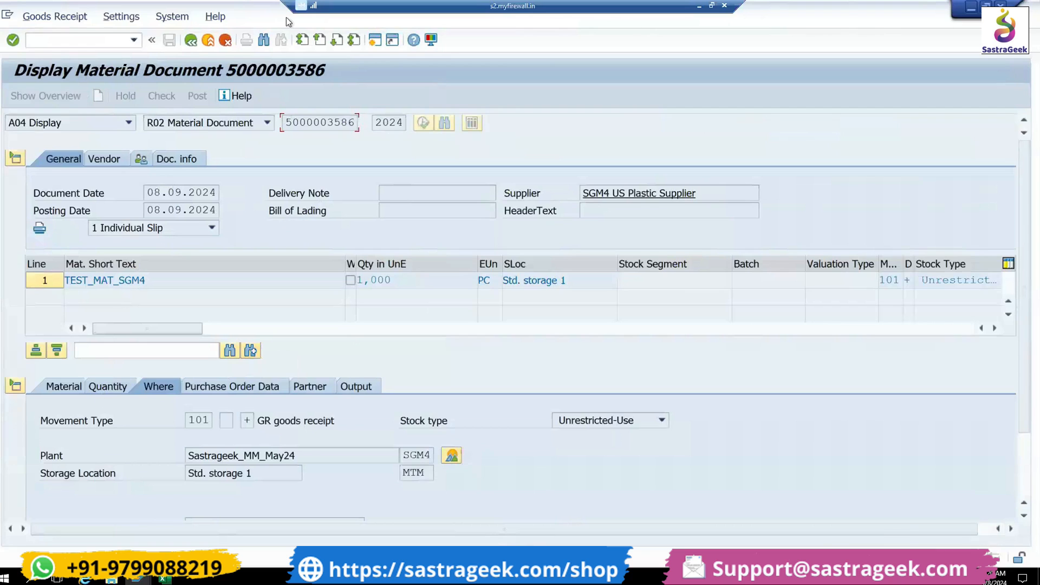
pyautogui.click(192, 40)
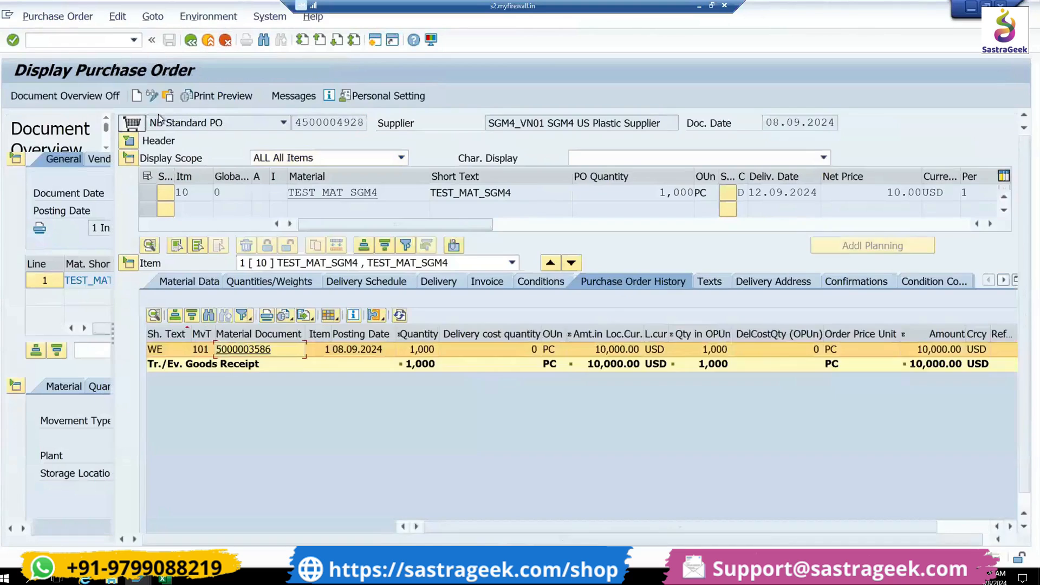
pyautogui.click(192, 40)
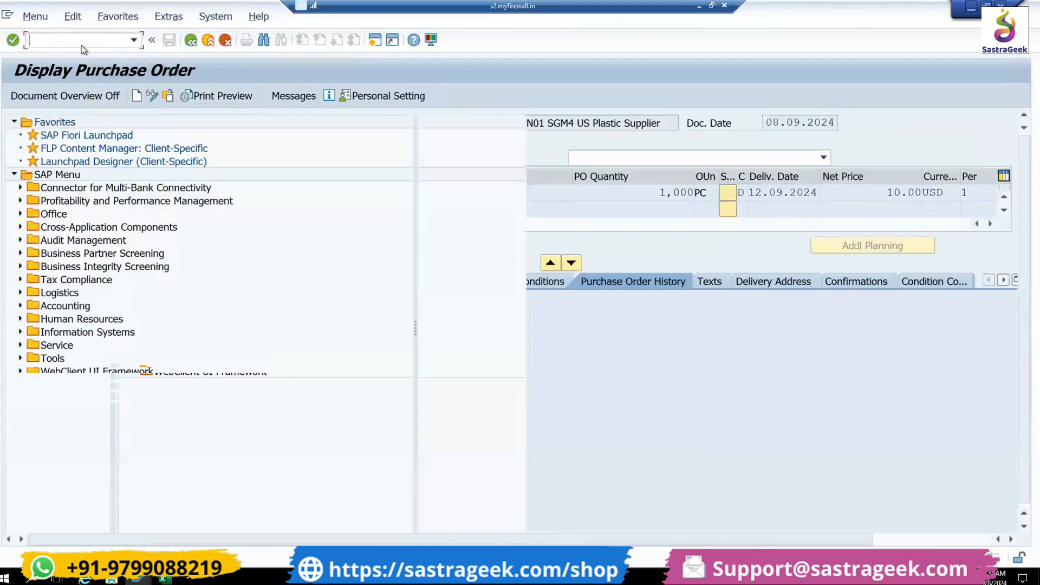
# - Start transaction MIRO and set the invoice date to 08.09.2024 and the reference to 12345
pyautogui.write('MIRO')
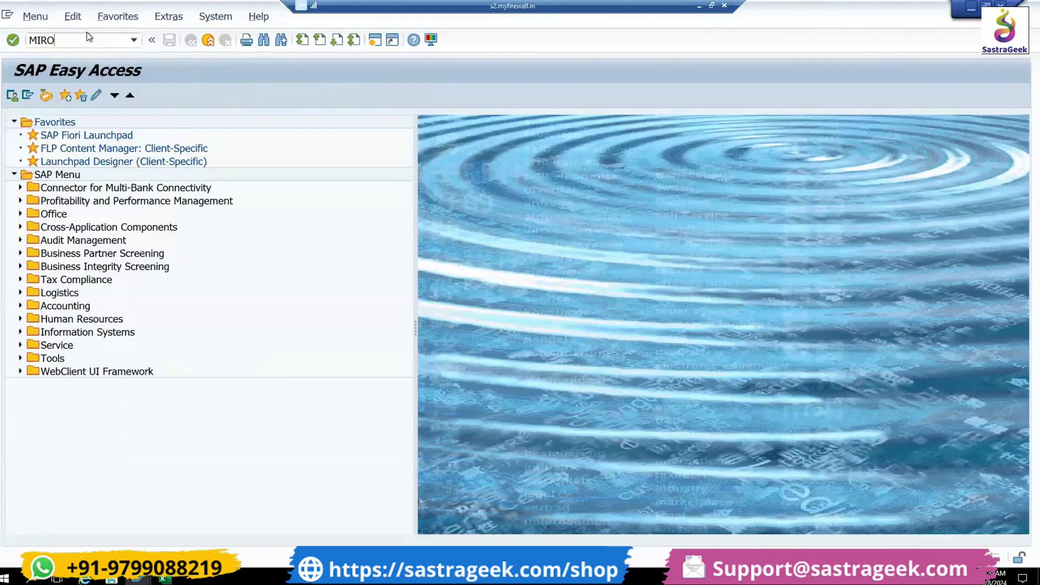
pyautogui.press('Return')
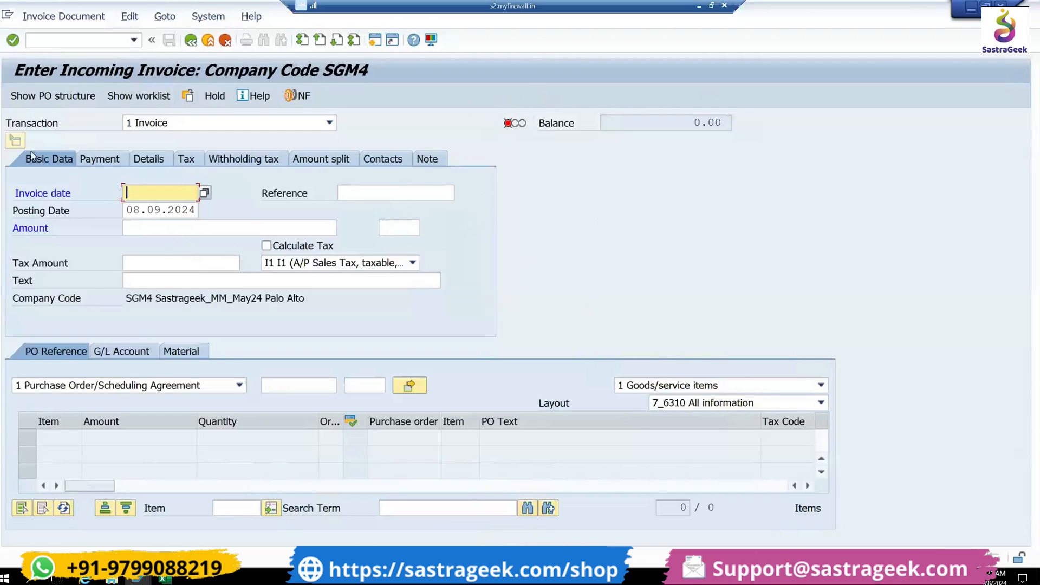
pyautogui.click(205, 193)
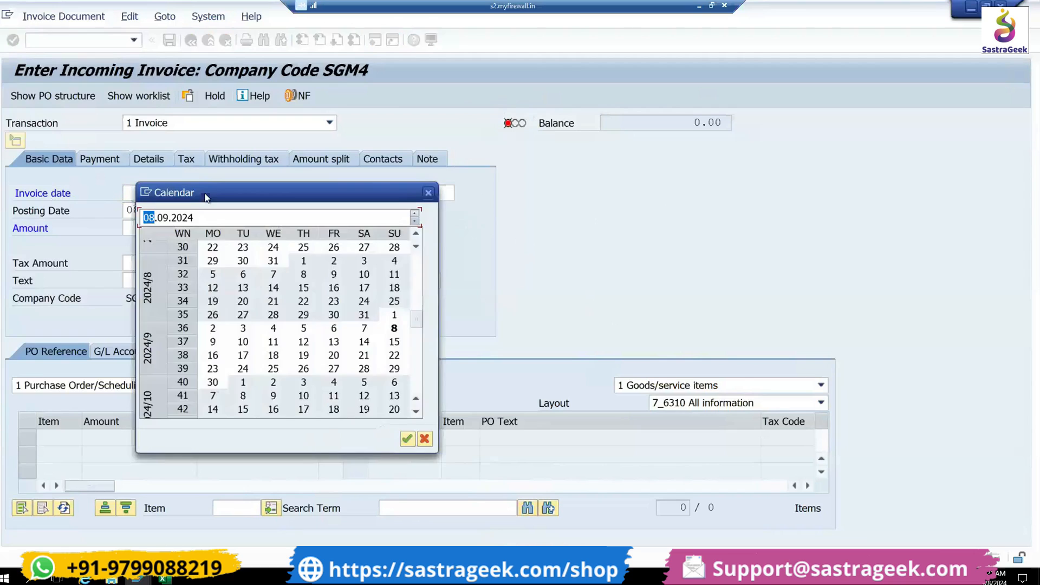
pyautogui.doubleClick(394, 329)
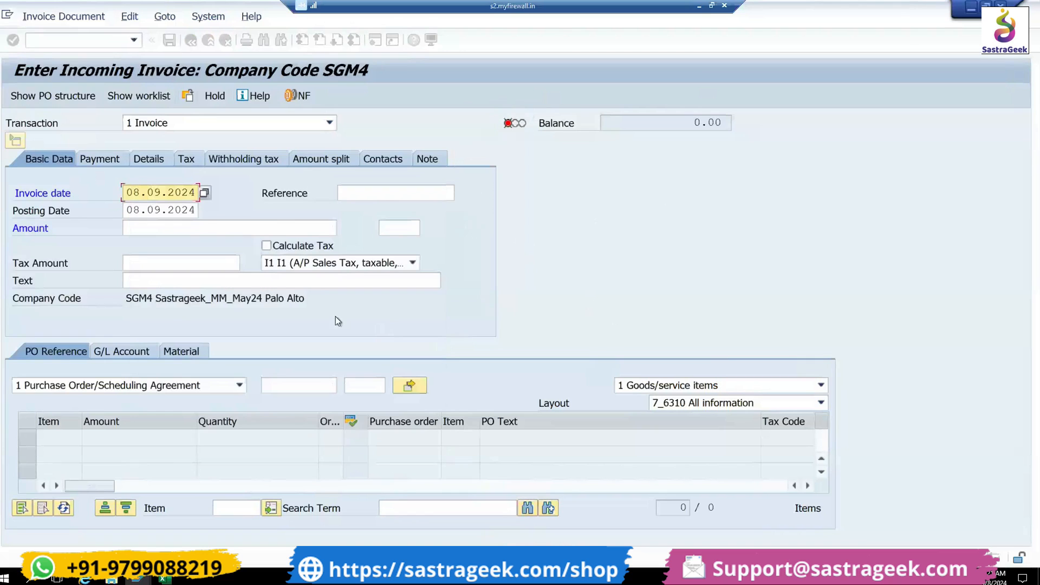
pyautogui.click(372, 189)
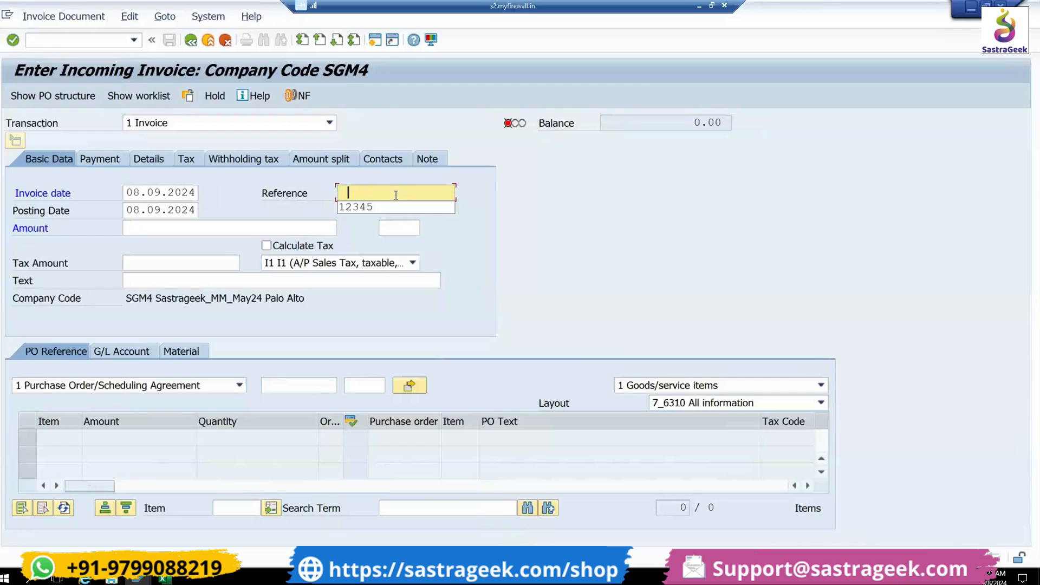
pyautogui.click(404, 211)
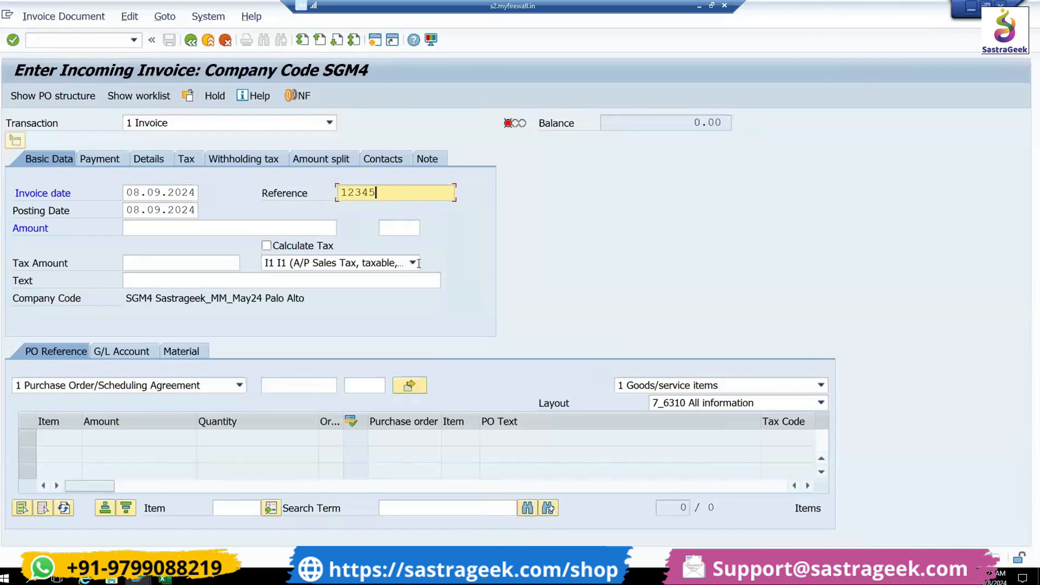
# - Load the invoice items from the purchase order using its copied number
pyautogui.click(300, 384)
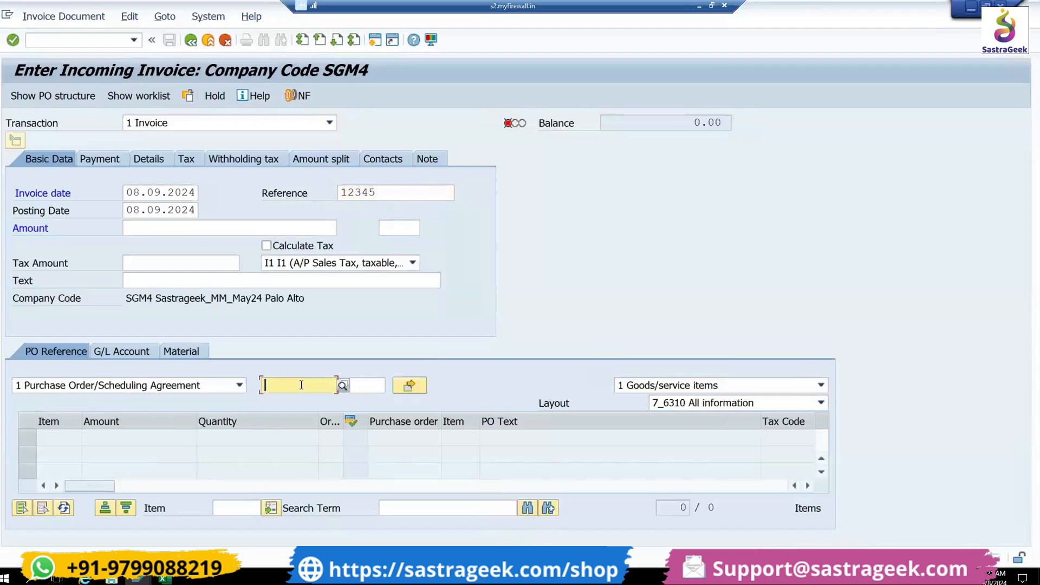
pyautogui.hotkey('ctrl', 'v')
pyautogui.press('Return')
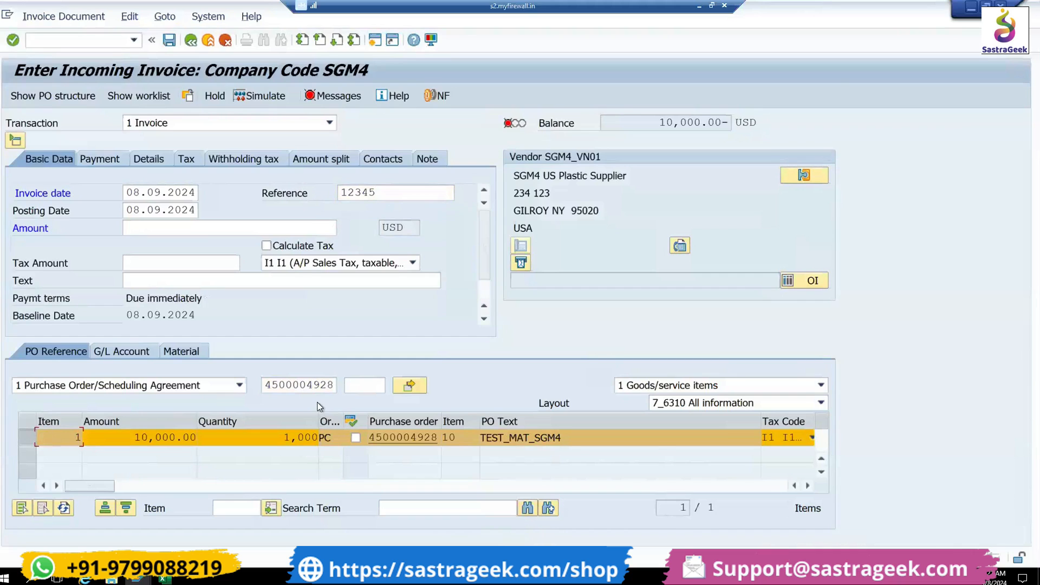
# - Set the invoice amount to 10000 USD to match the open balance, and check the recalculated balance
pyautogui.click(659, 122)
pyautogui.moveTo(659, 122); pyautogui.dragTo(729, 118)
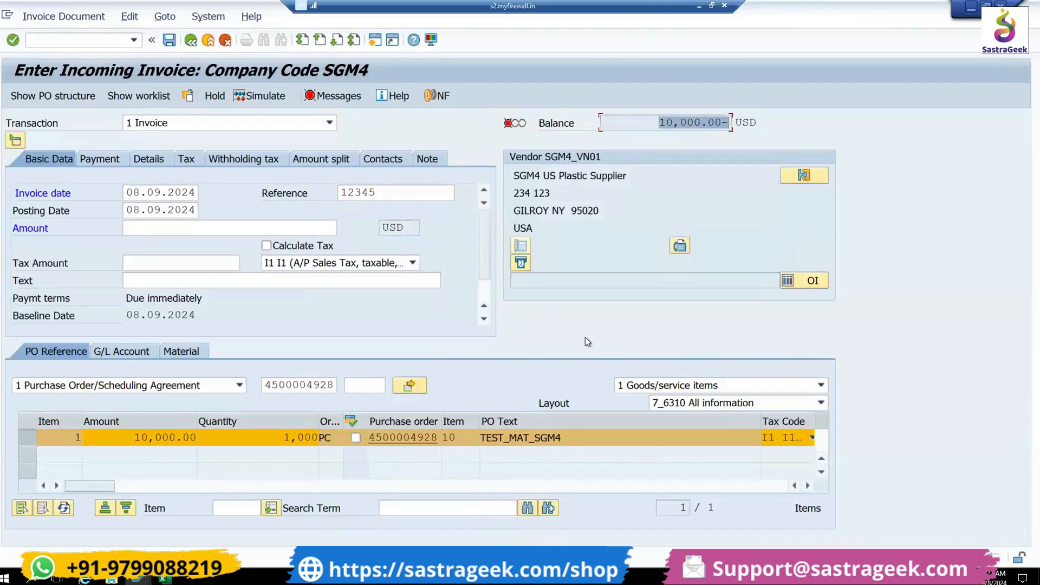
pyautogui.click(217, 226)
pyautogui.write('10000')
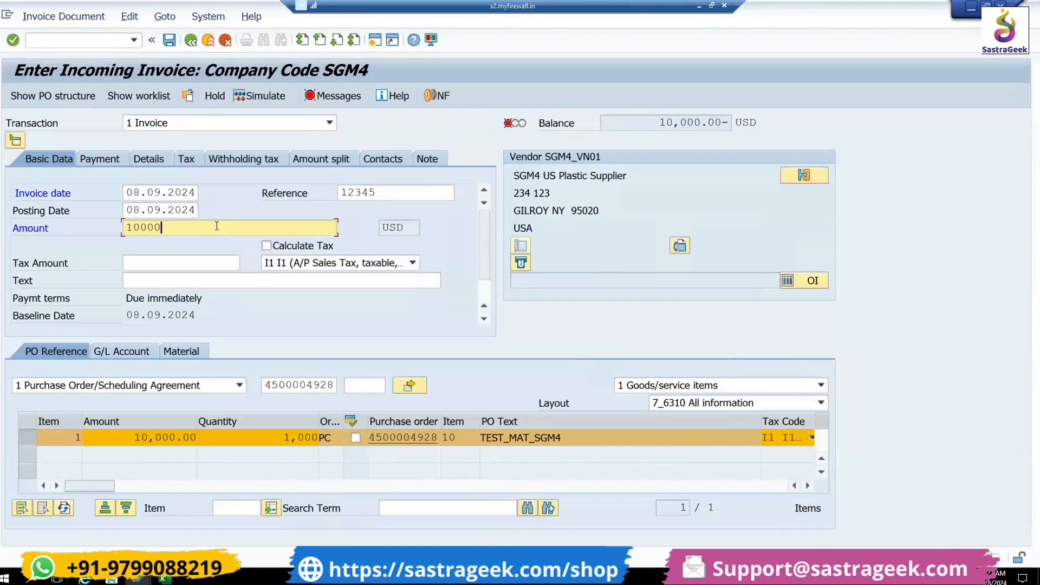
pyautogui.press('Return')
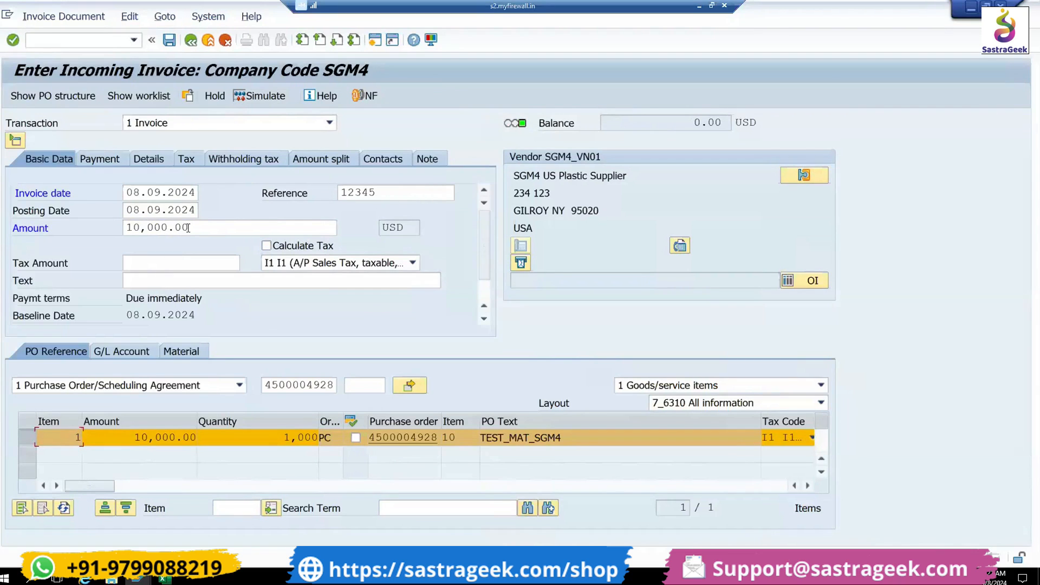
pyautogui.moveTo(194, 228); pyautogui.dragTo(100, 221)
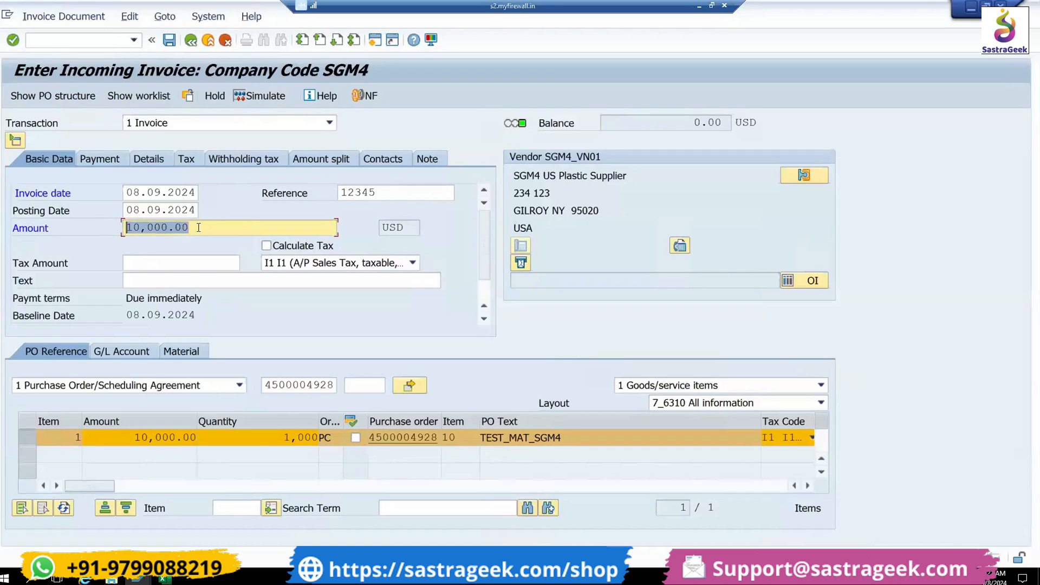
pyautogui.moveTo(684, 122); pyautogui.dragTo(732, 124)
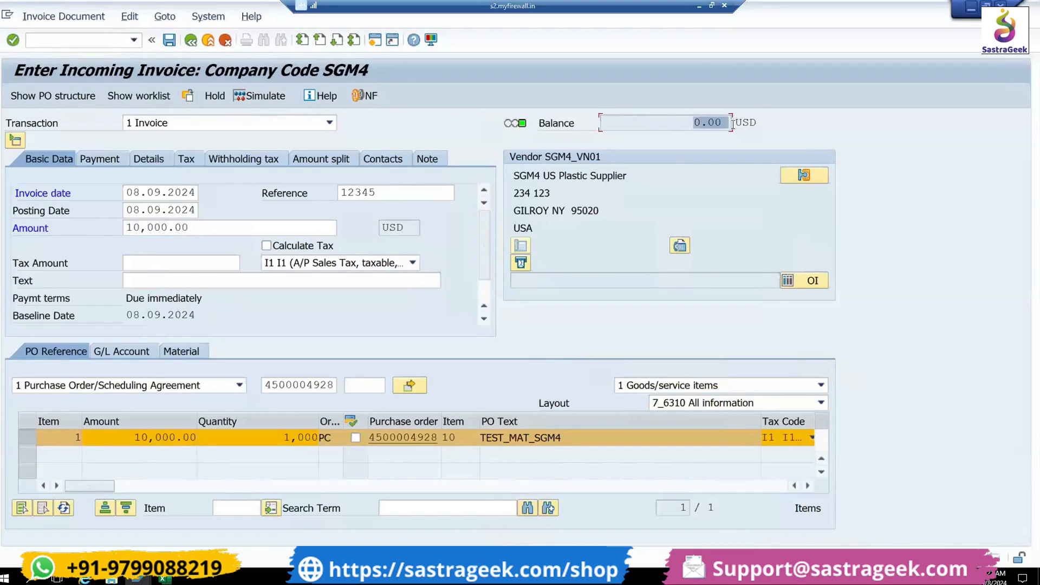
# - Simulate the invoice, review the vendor and goods received/invoice received amounts, and post it
pyautogui.click(258, 100)
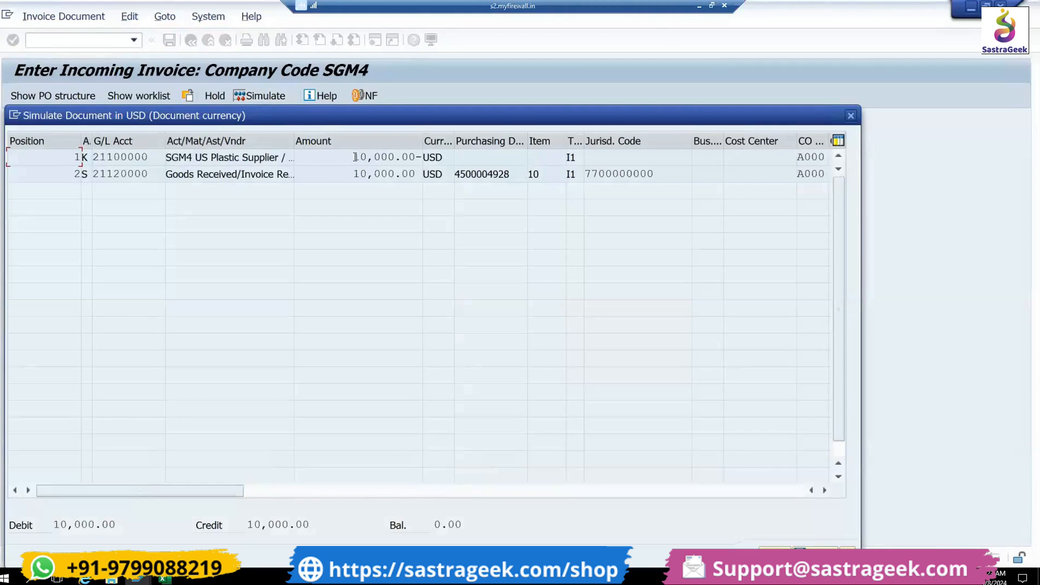
pyautogui.moveTo(206, 157); pyautogui.dragTo(283, 157)
pyautogui.moveTo(353, 157); pyautogui.dragTo(425, 157)
pyautogui.moveTo(353, 174); pyautogui.dragTo(438, 174)
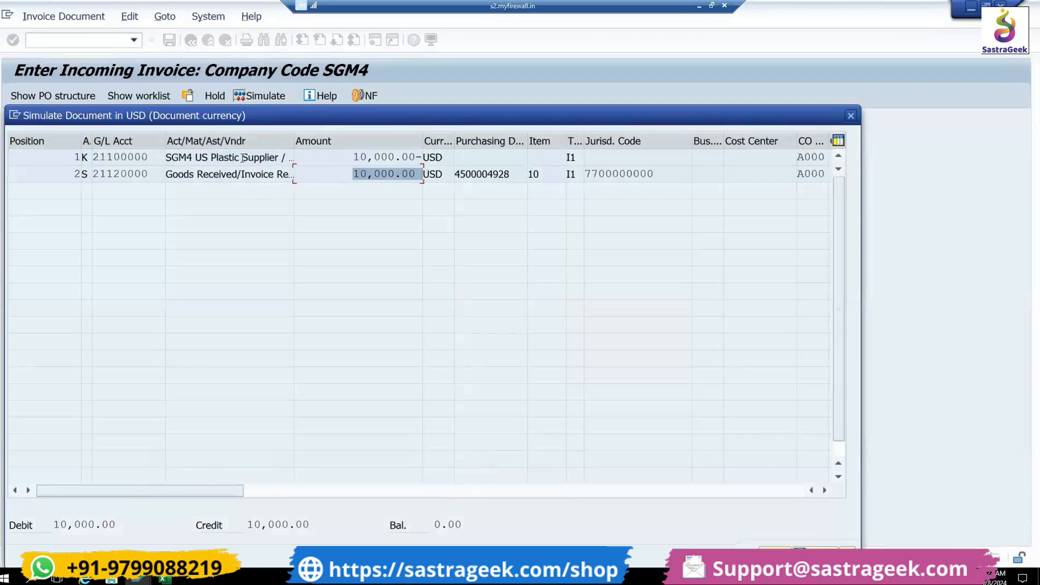
pyautogui.click(816, 554)
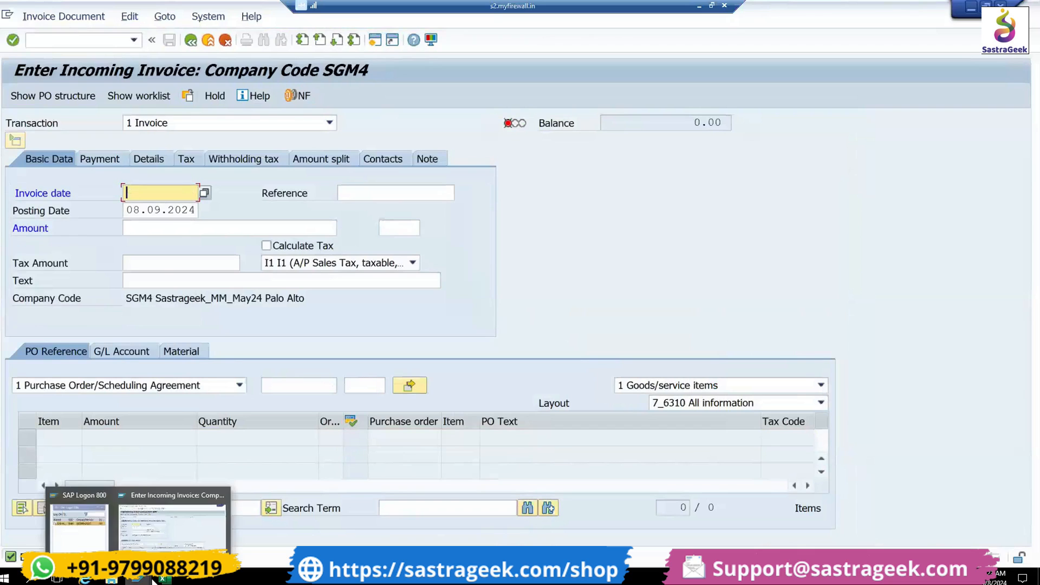
# - Display the purchase order again and open the invoice receipt document from its purchase order history
pyautogui.click(102, 43)
pyautogui.write('/N')
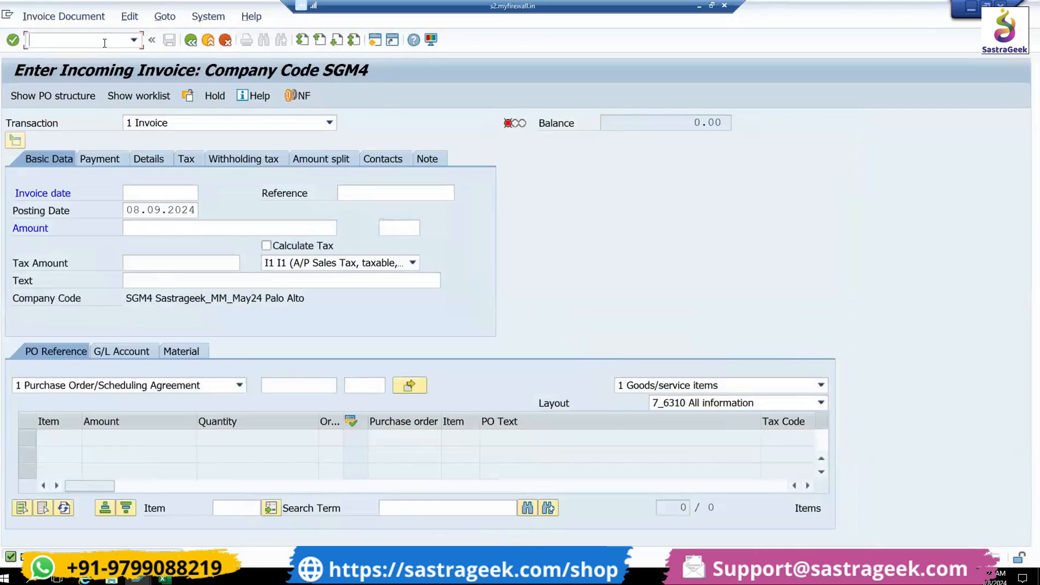
pyautogui.write('MIR4')
pyautogui.press('Return')
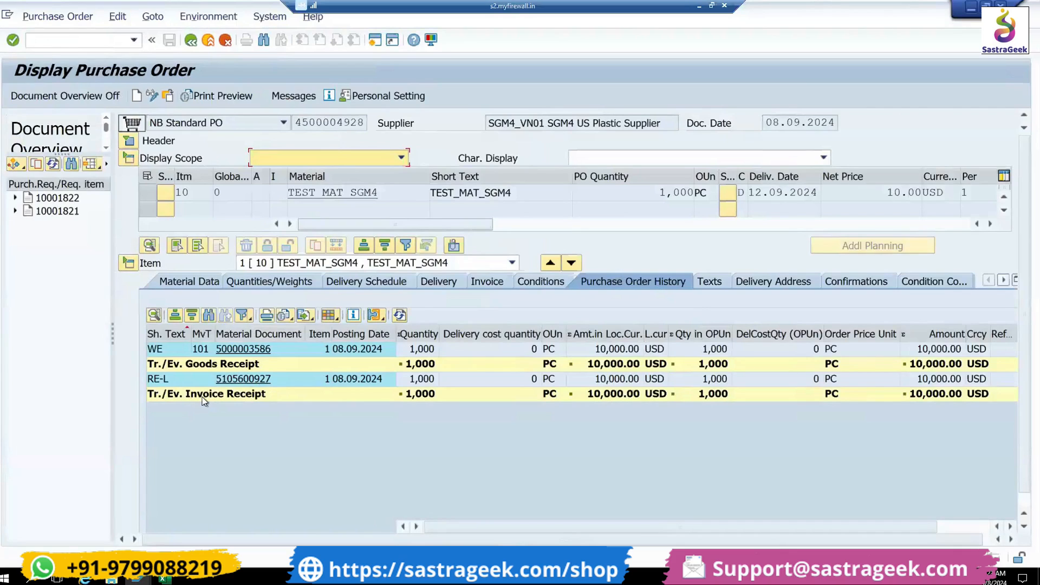
pyautogui.click(257, 379)
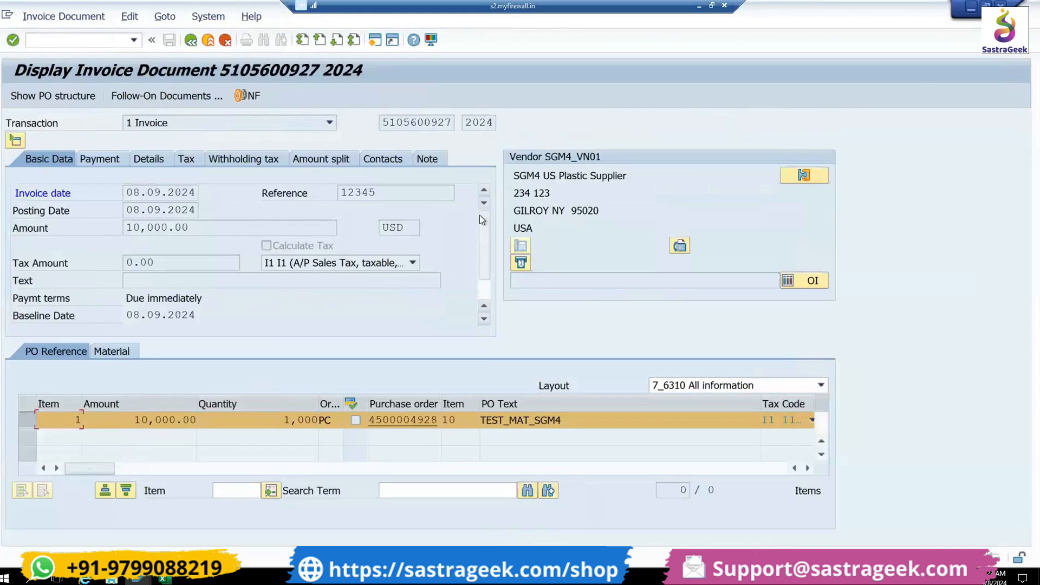
# - Switch to the Excel workbook and review each document and its T-code on Sheet2, from Purchase Requisition through Invoice Receipt
pyautogui.click(163, 579)
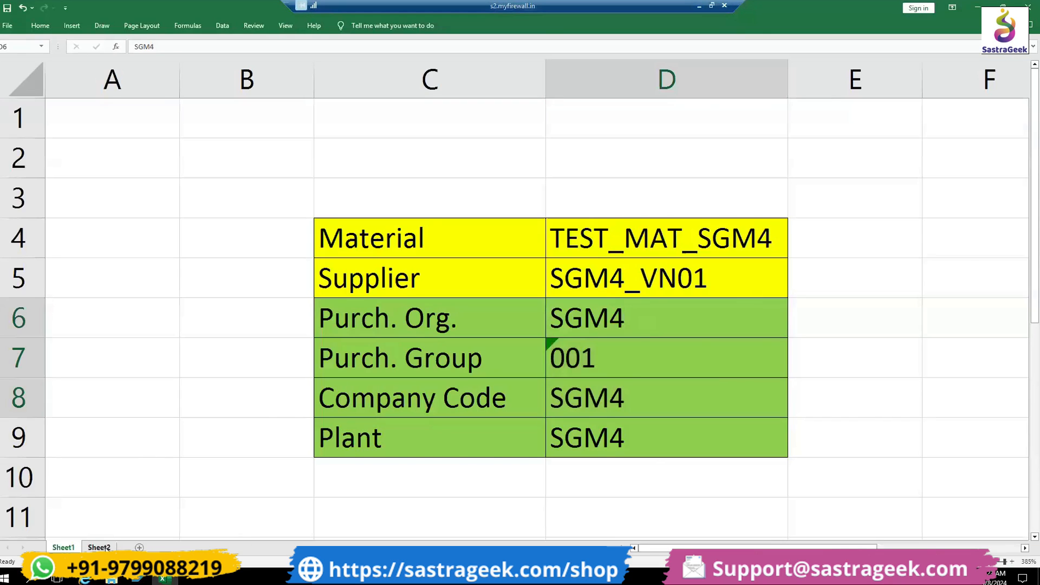
pyautogui.click(99, 547)
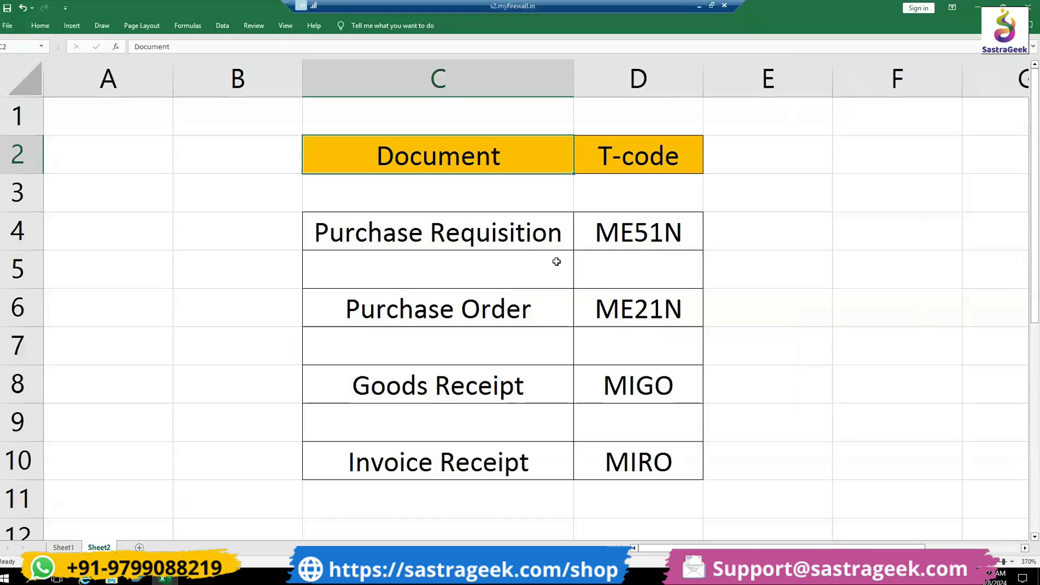
pyautogui.click(400, 228)
pyautogui.moveTo(401, 228); pyautogui.dragTo(608, 240)
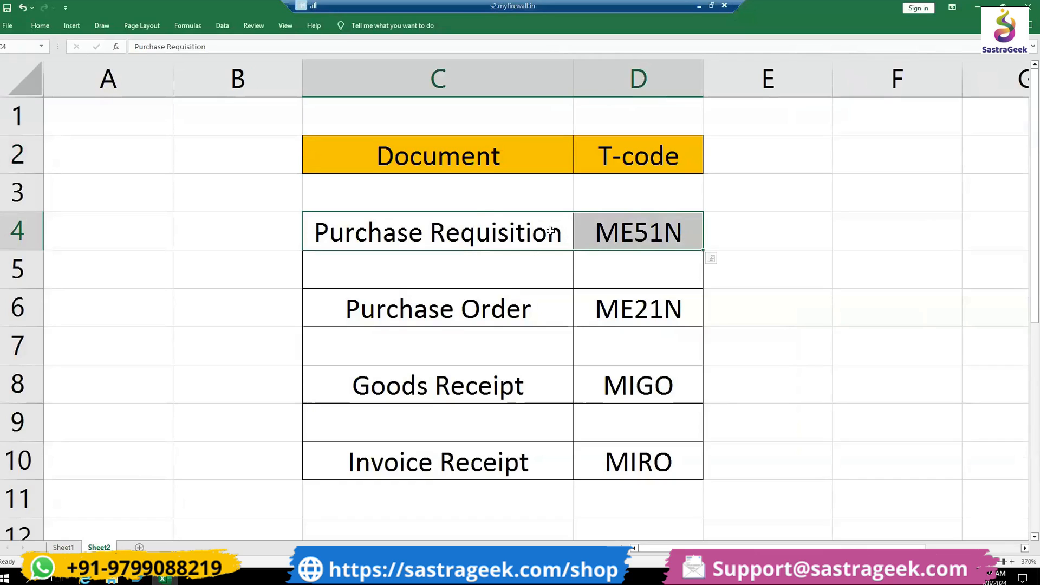
pyautogui.moveTo(539, 307); pyautogui.dragTo(633, 312)
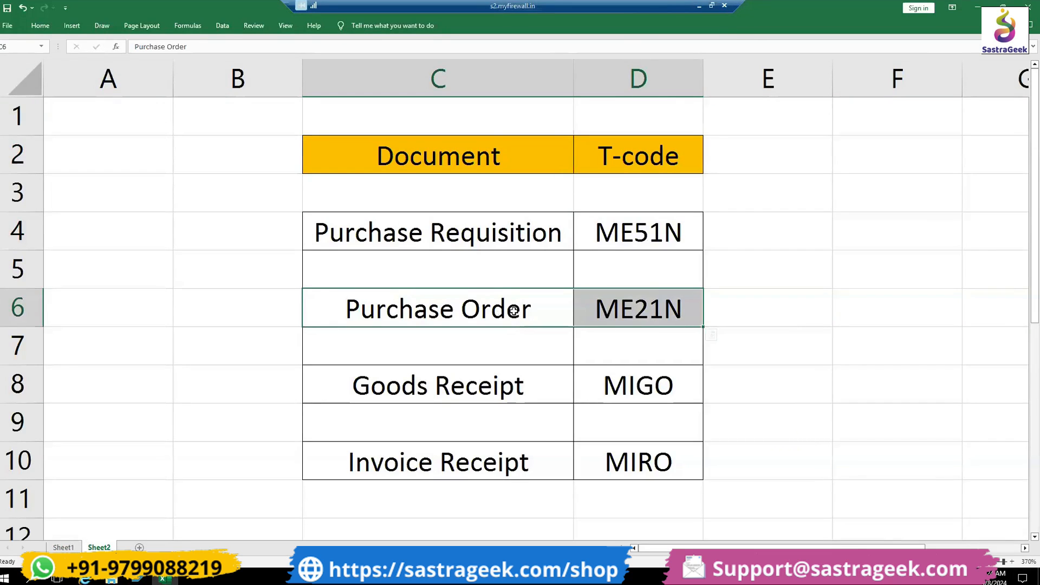
pyautogui.moveTo(512, 386); pyautogui.dragTo(619, 385)
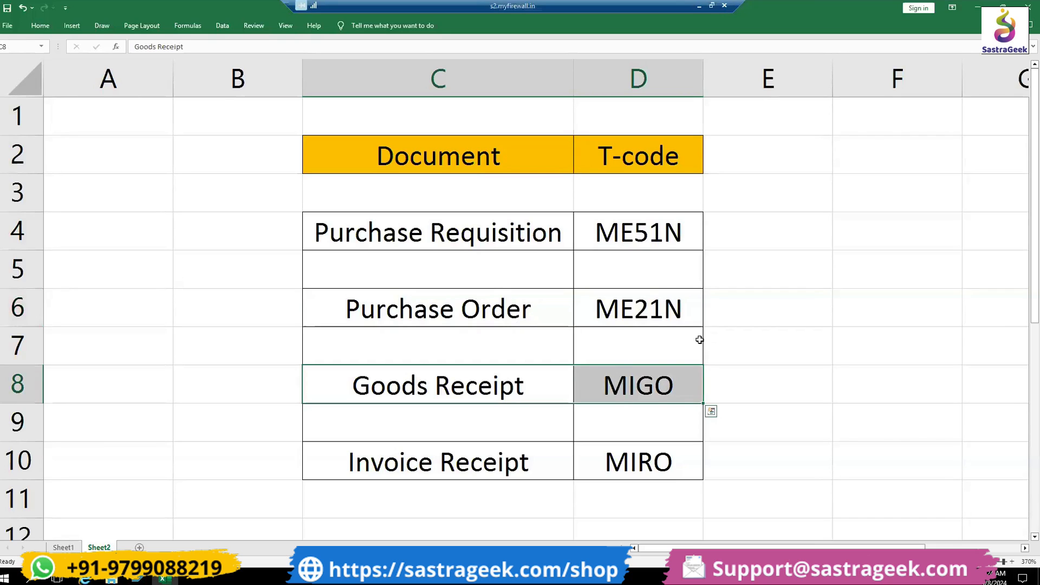
pyautogui.moveTo(422, 455); pyautogui.dragTo(622, 461)
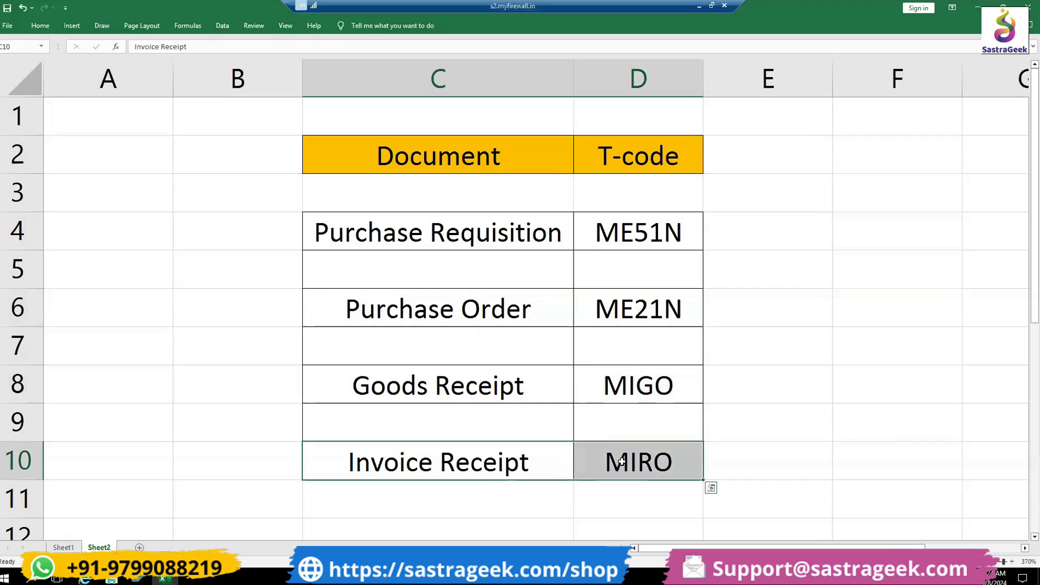
pyautogui.moveTo(482, 465); pyautogui.dragTo(616, 460)
# - Add a Payment entry in cell C12, below the Invoice Receipt row of the document list
pyautogui.scroll(-1, 506, 455)
pyautogui.click(506, 424)
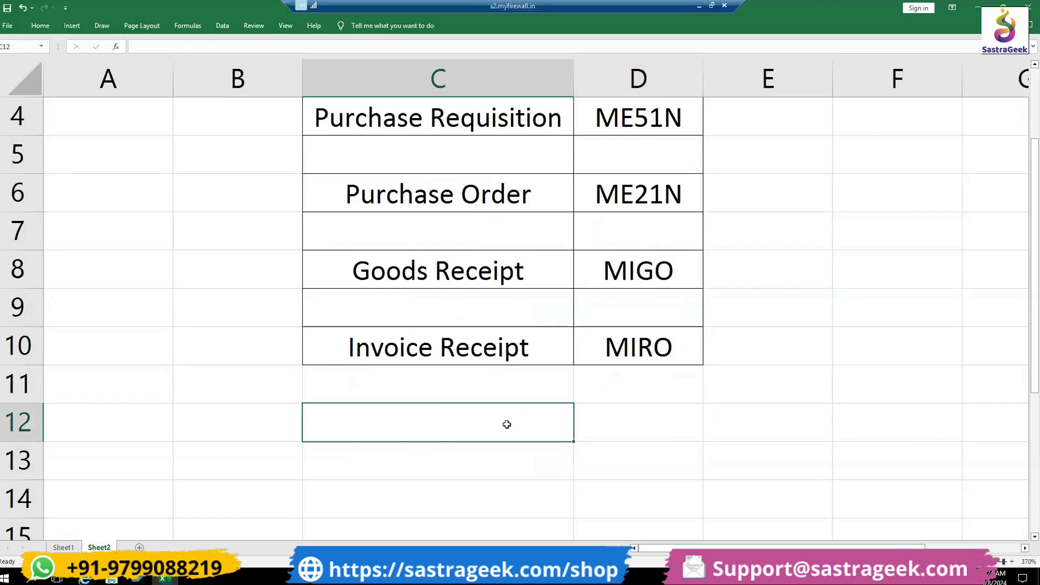
pyautogui.write('Payment')
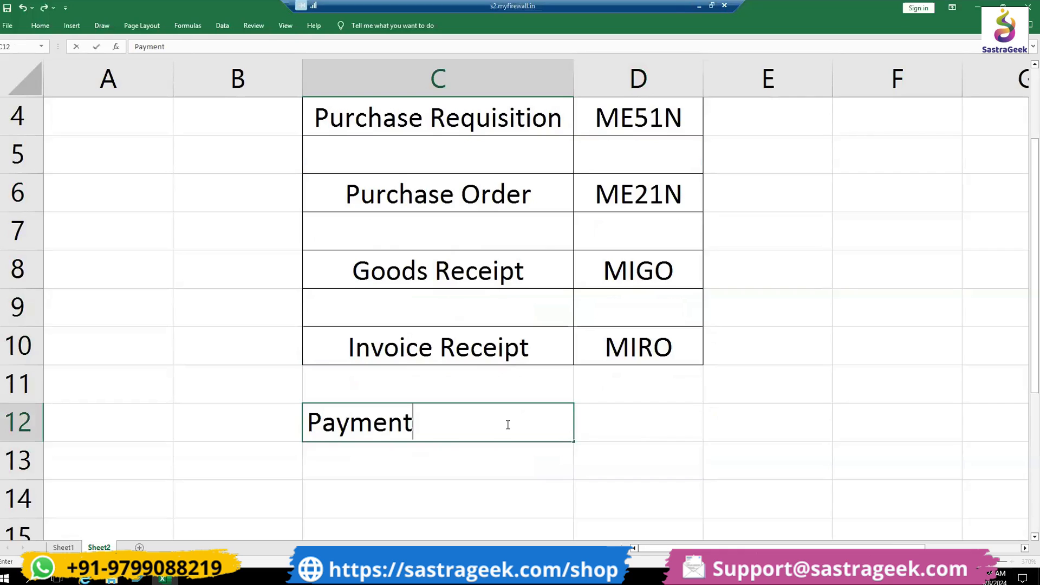
pyautogui.press('Return')
pyautogui.click(504, 422)
# - Review the Payment row against the Invoice Receipt row, and go over the whole document and T-code list
pyautogui.moveTo(446, 423); pyautogui.dragTo(635, 422)
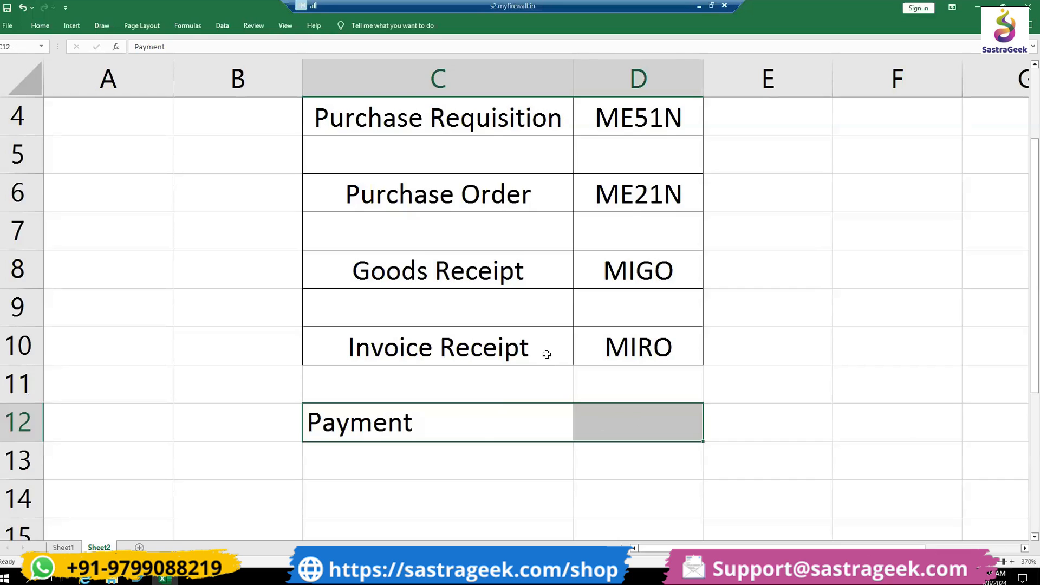
pyautogui.moveTo(544, 350); pyautogui.dragTo(602, 348)
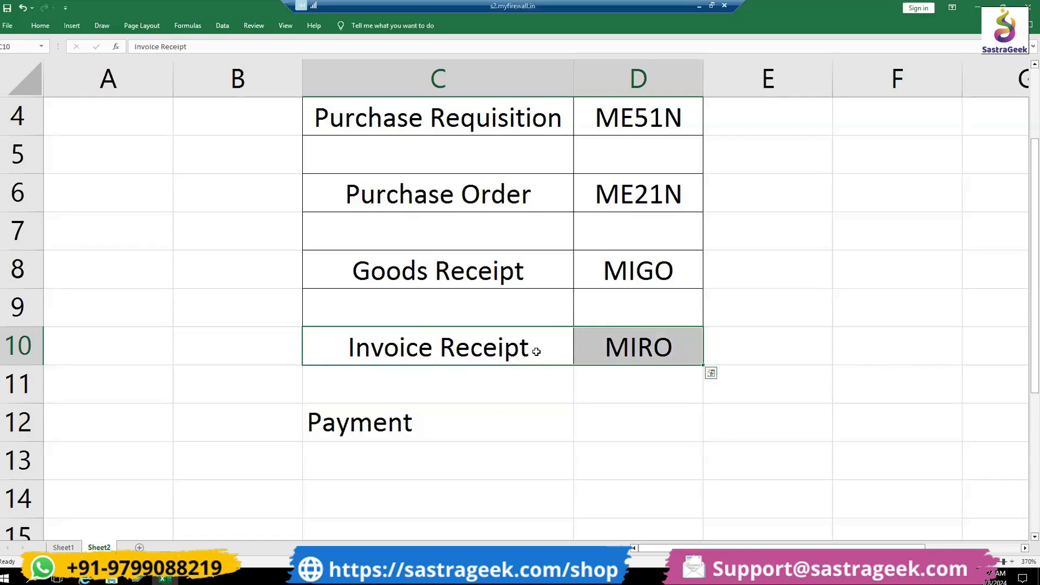
pyautogui.moveTo(479, 425); pyautogui.dragTo(599, 423)
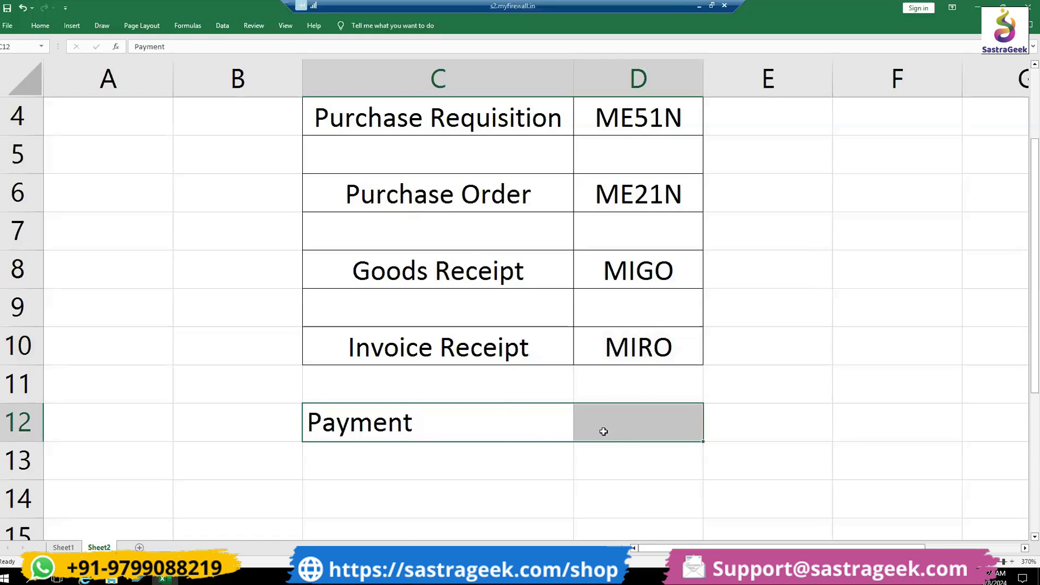
pyautogui.scroll(1, 603, 431)
pyautogui.moveTo(515, 163); pyautogui.dragTo(614, 534)
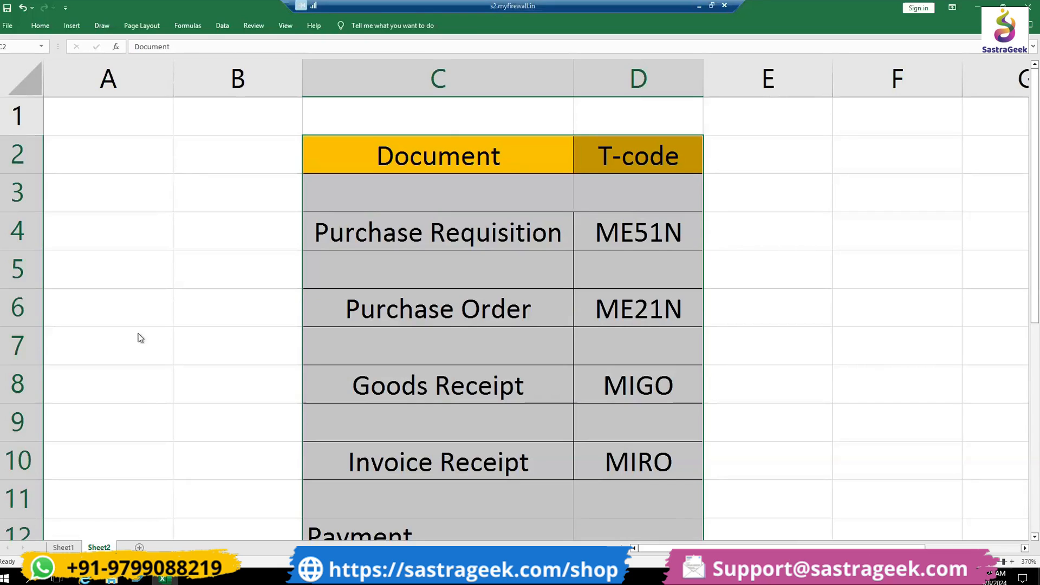
# - Leave the remote session for the browser and look through the course curriculum page back up to its title
pyautogui.click(700, 7)
pyautogui.scroll(5, 780, 309)
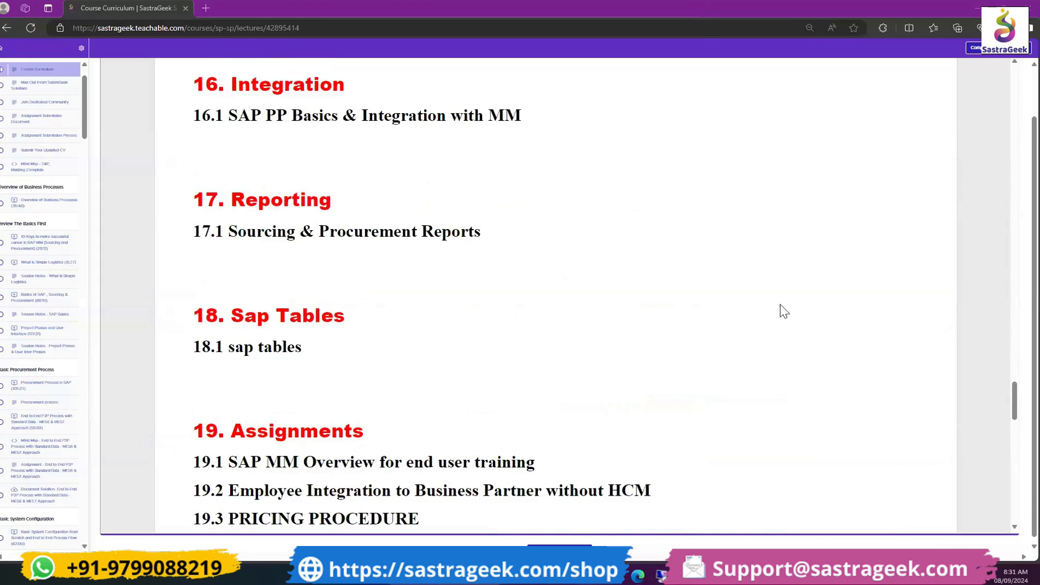
pyautogui.scroll(15, 783, 311)
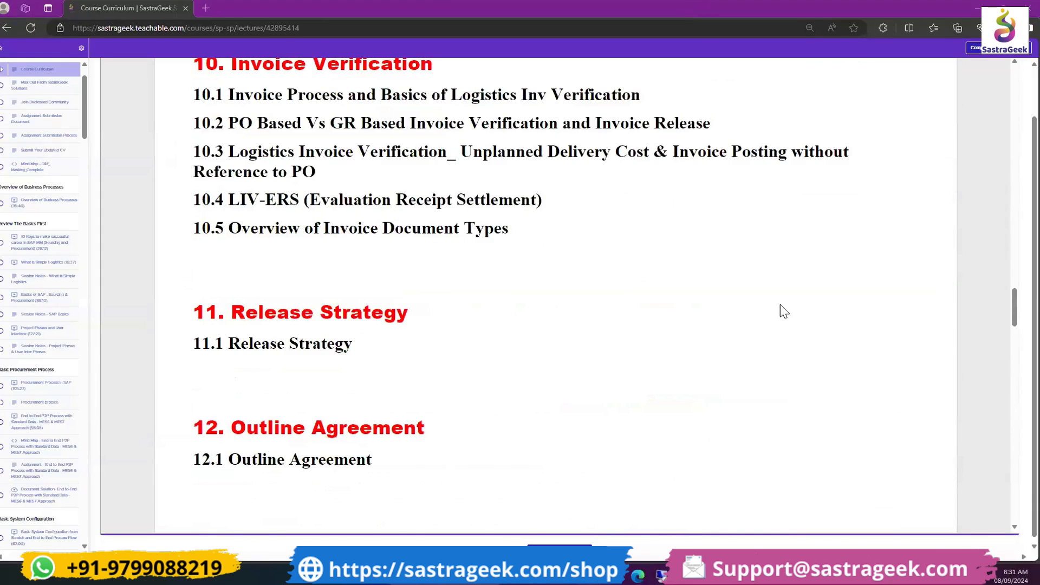
pyautogui.scroll(20, 783, 311)
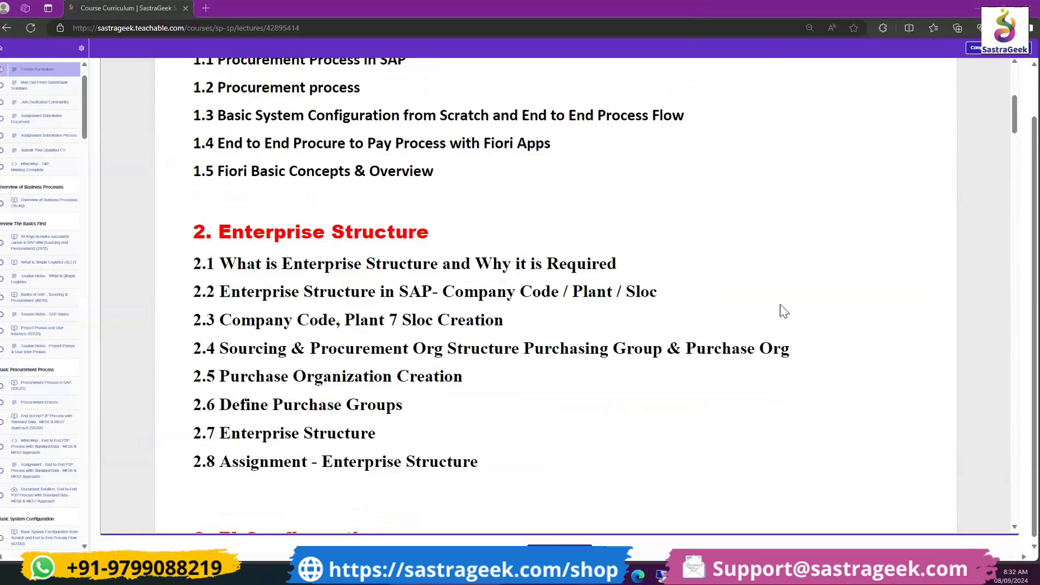
pyautogui.scroll(5, 784, 312)
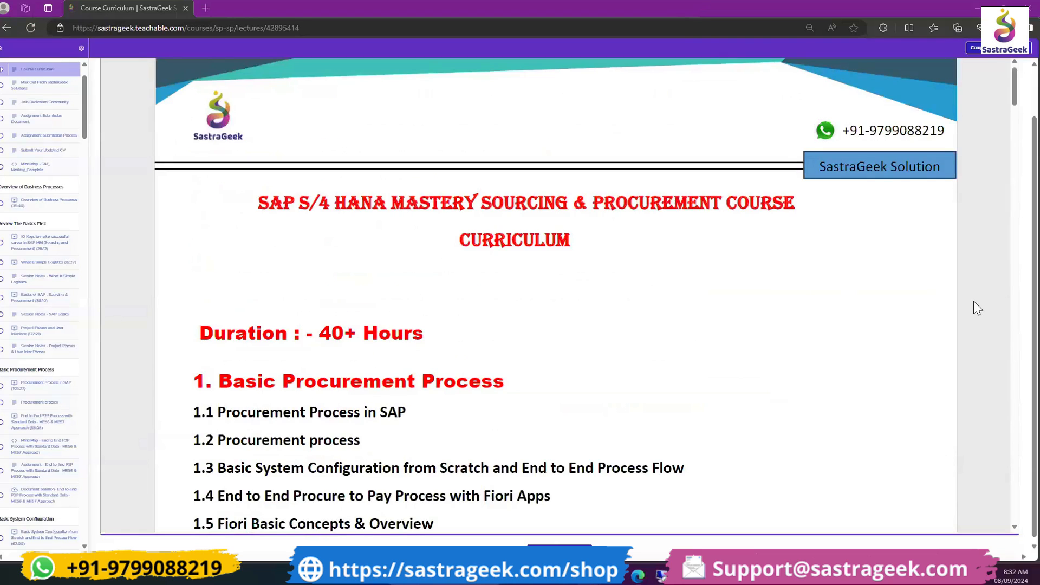